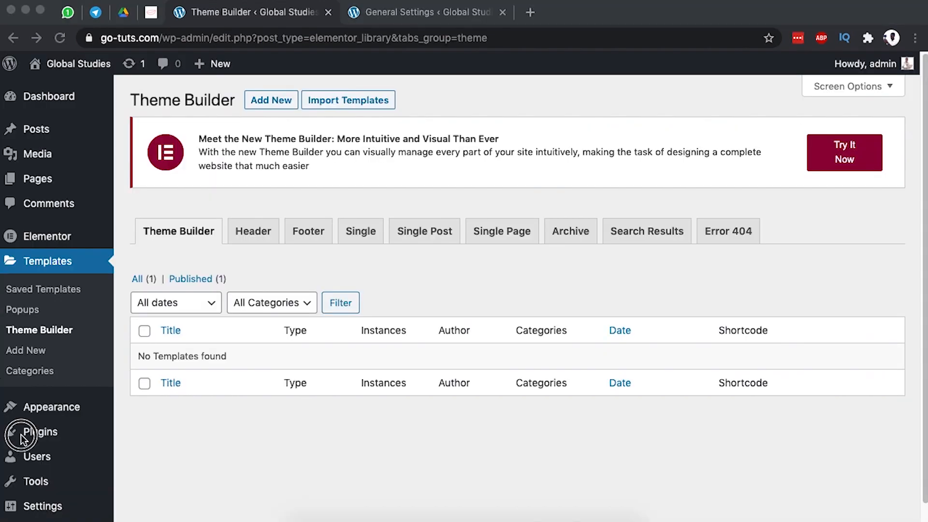
Leave the header editor and open the Installed Plugins list, with Elementor and Elementor Pro active.
click(19, 433)
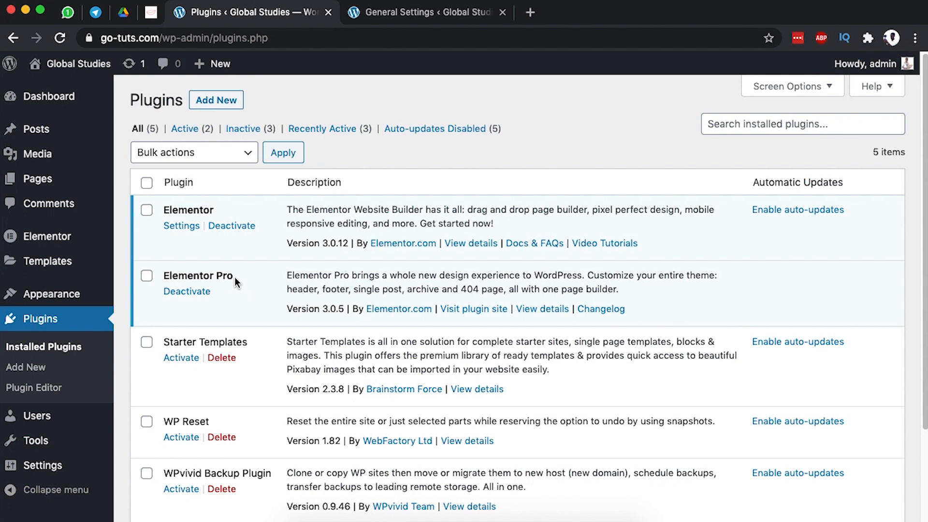
Go to Templates > Theme Builder and switch to the new Theme Builder's site-parts page.
mouse_move(48, 262)
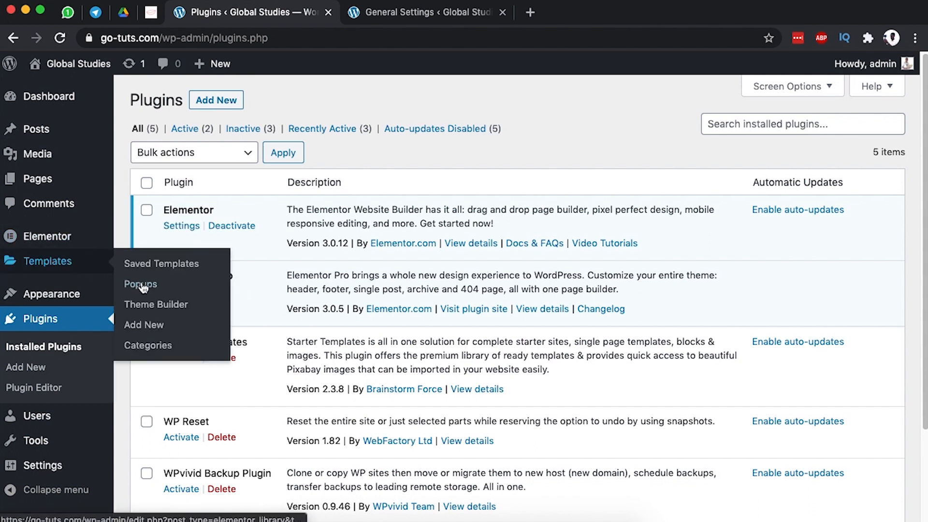
click(151, 305)
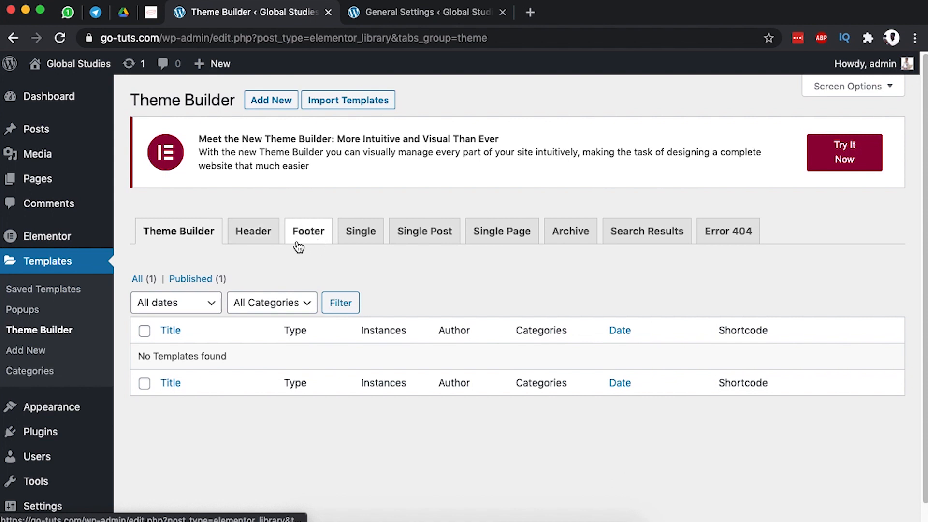
click(840, 155)
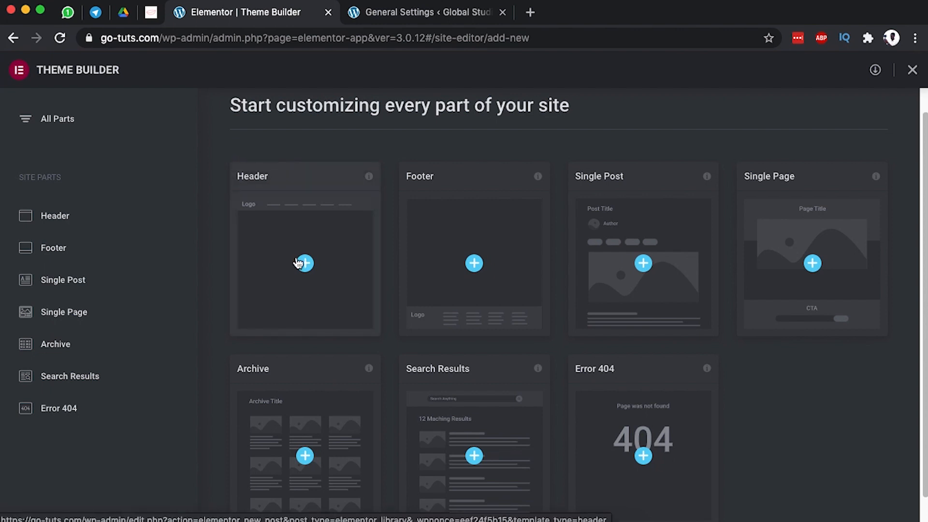
Confirm Header, Footer, Single Post, Single Page and Archive have no templates, then add a new Header.
click(55, 216)
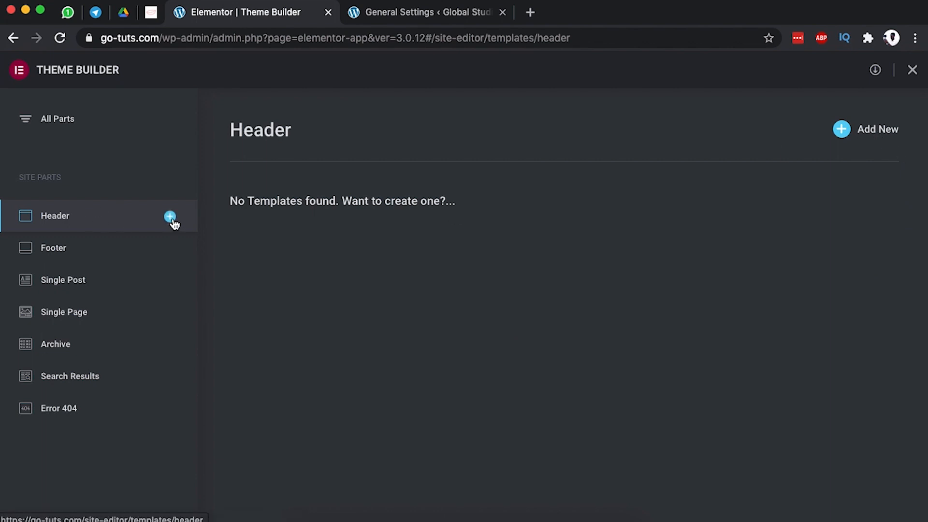
click(100, 249)
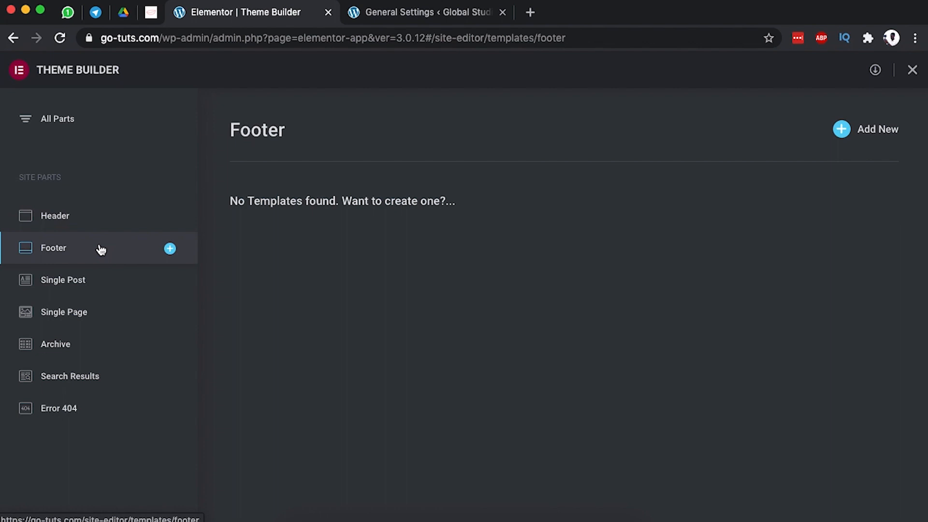
click(95, 282)
click(84, 313)
click(83, 344)
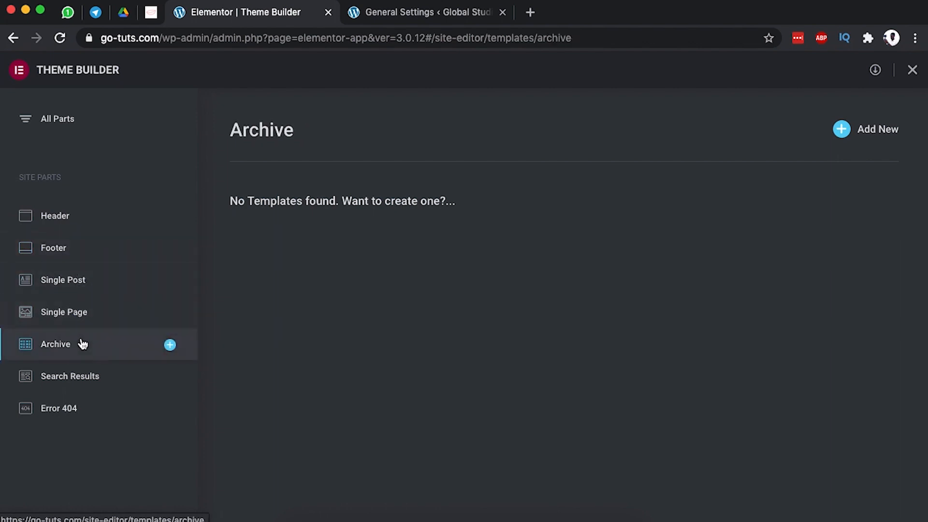
click(65, 221)
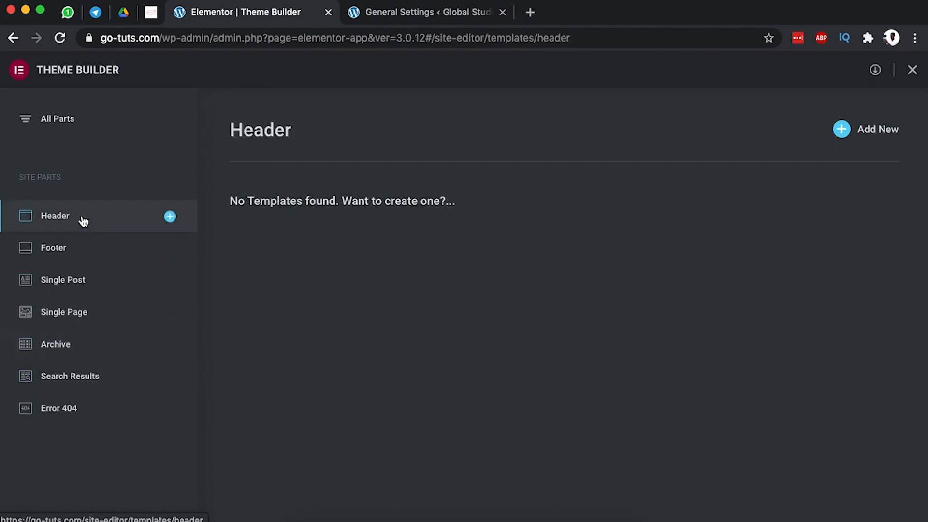
click(169, 218)
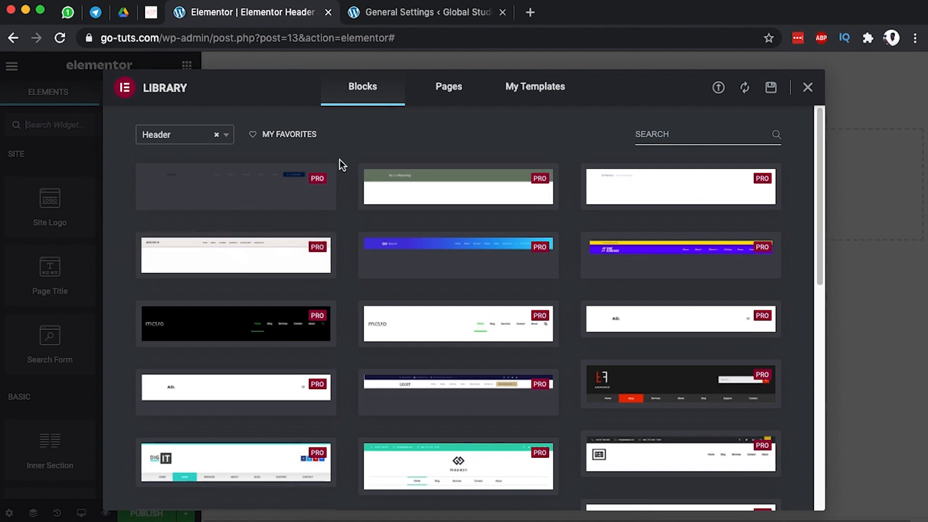
Scroll through the library's header blocks and check My Templates for saved templates.
scroll(347, 419, down, 5)
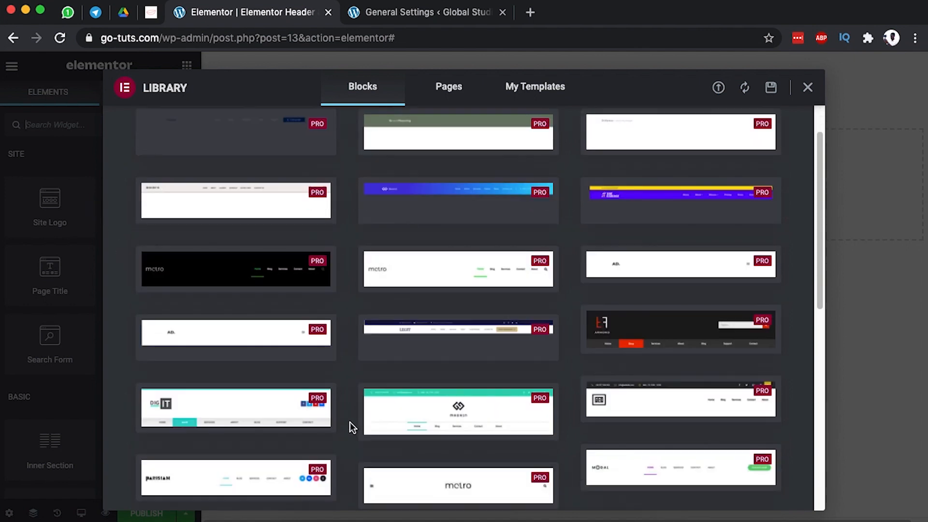
scroll(349, 414, down, 3)
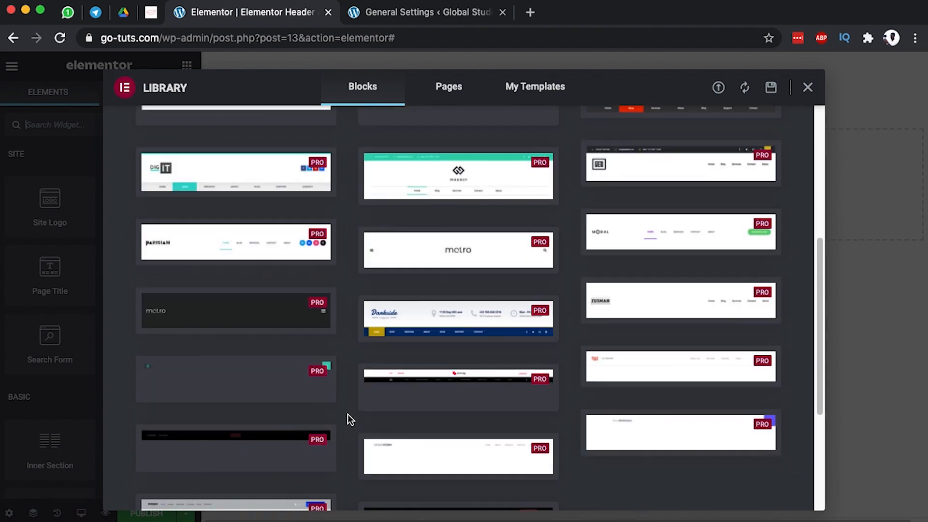
scroll(347, 414, down, 1)
scroll(348, 413, down, 5)
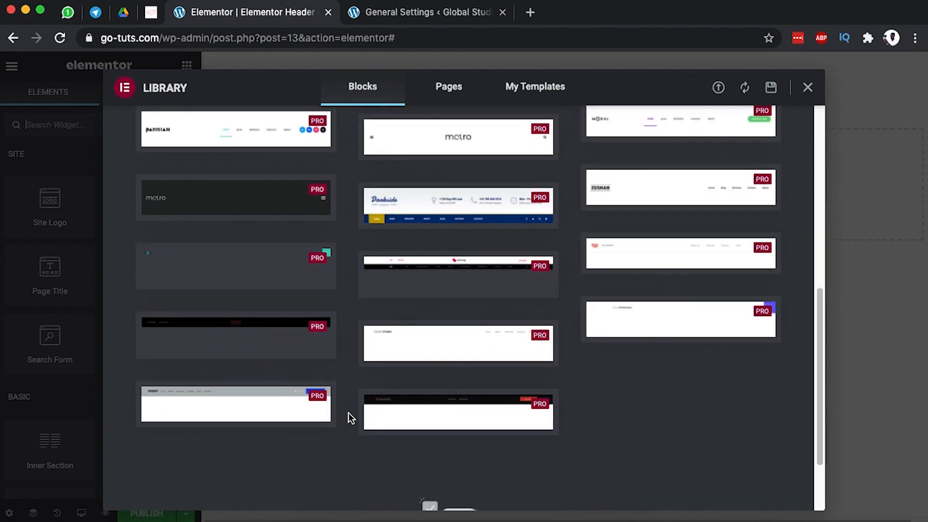
scroll(349, 411, up, 15)
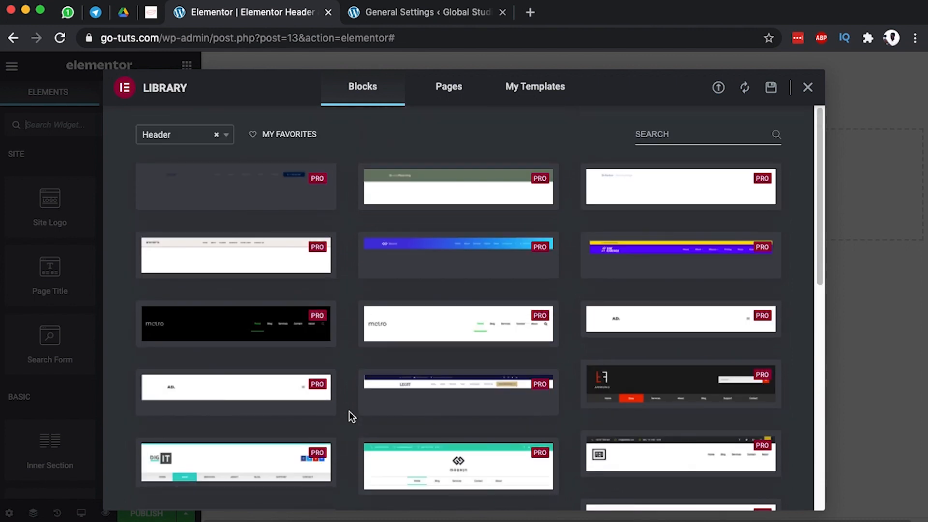
scroll(349, 410, down, 7)
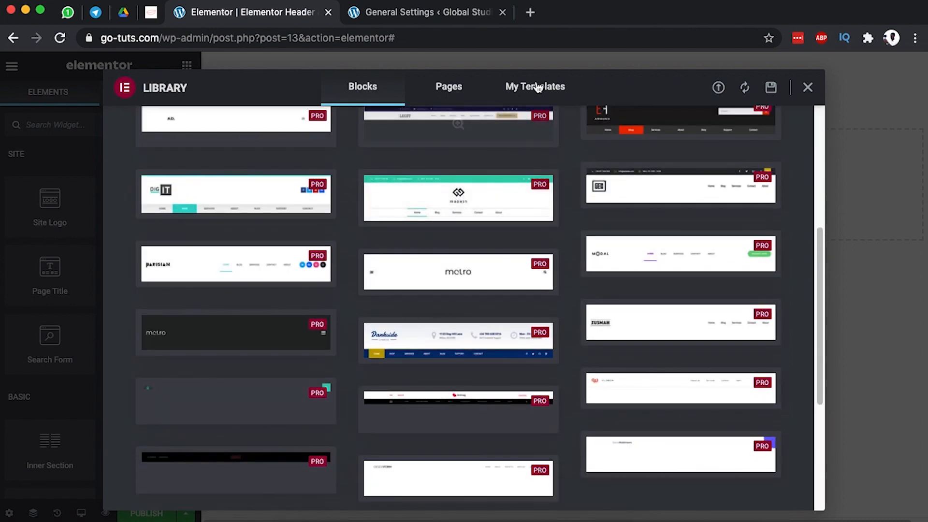
click(538, 89)
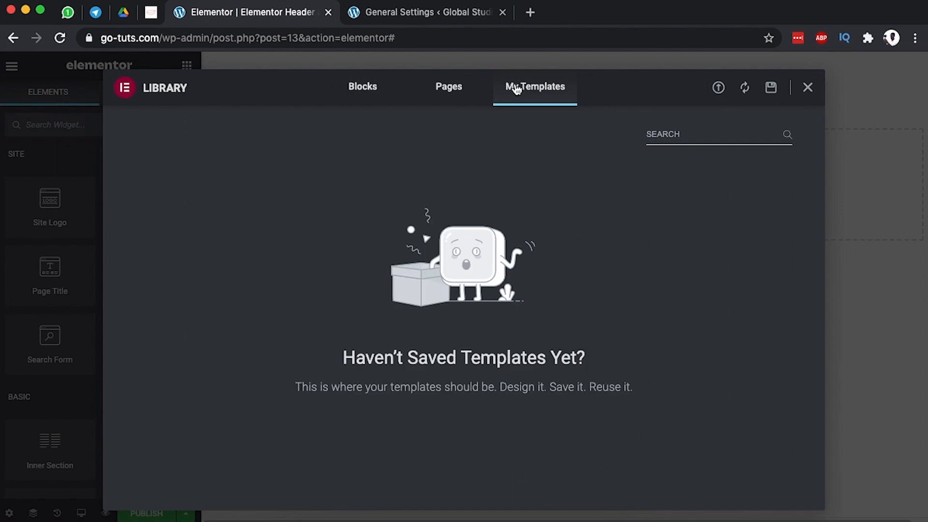
Back in the Blocks tab, insert the Darkside header block.
click(357, 89)
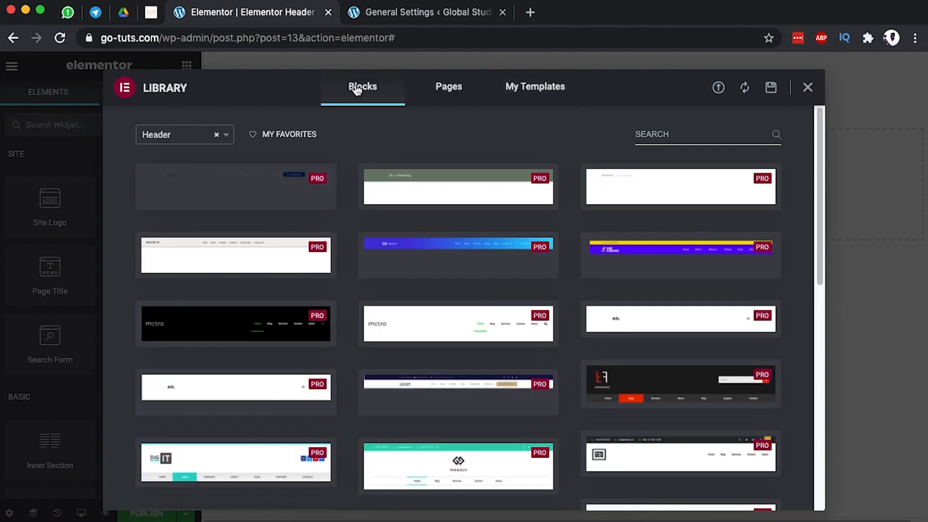
scroll(350, 311, down, 4)
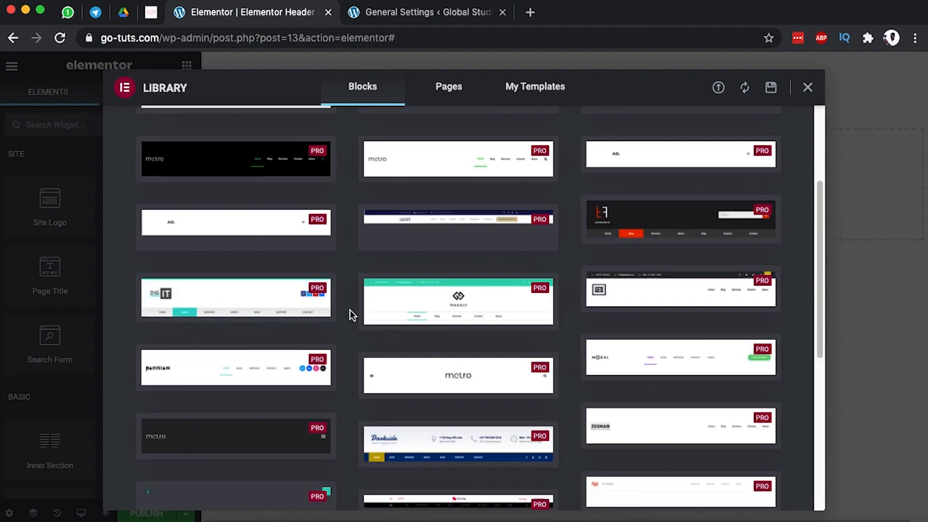
scroll(350, 309, down, 2)
click(399, 384)
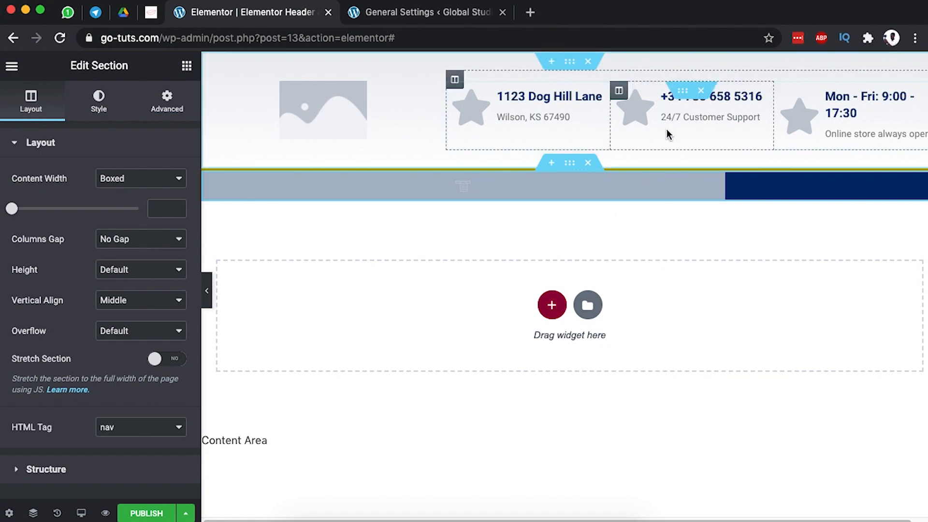
Delete the block's contact-info and navigation sections, leaving the header empty for a new section.
click(589, 64)
click(589, 64)
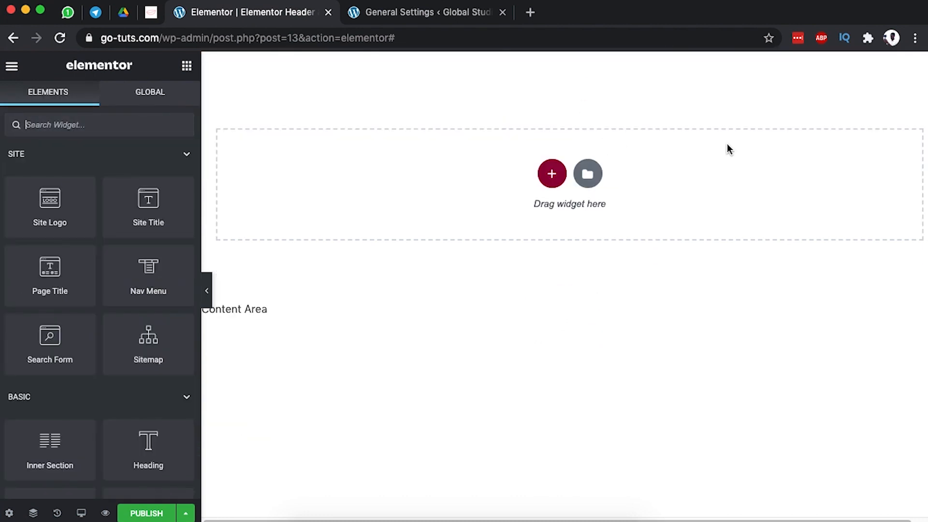
click(552, 175)
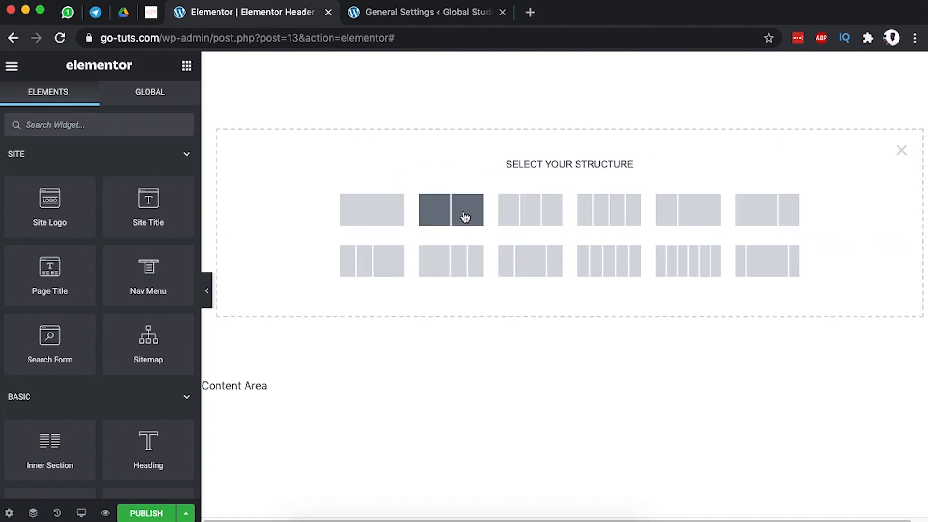
Add a 33/66 two-column section and drop a Site Logo widget into its left column.
click(687, 217)
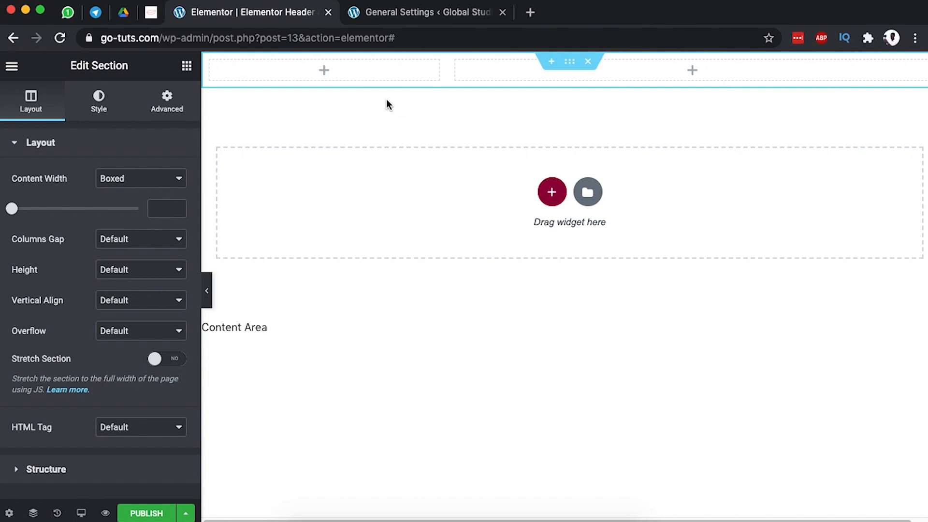
click(323, 72)
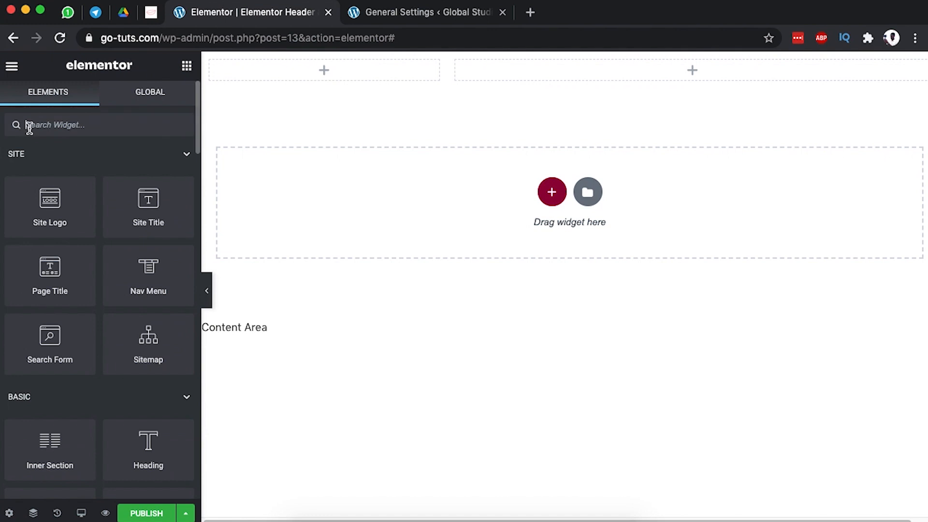
drag(49, 203, 325, 65)
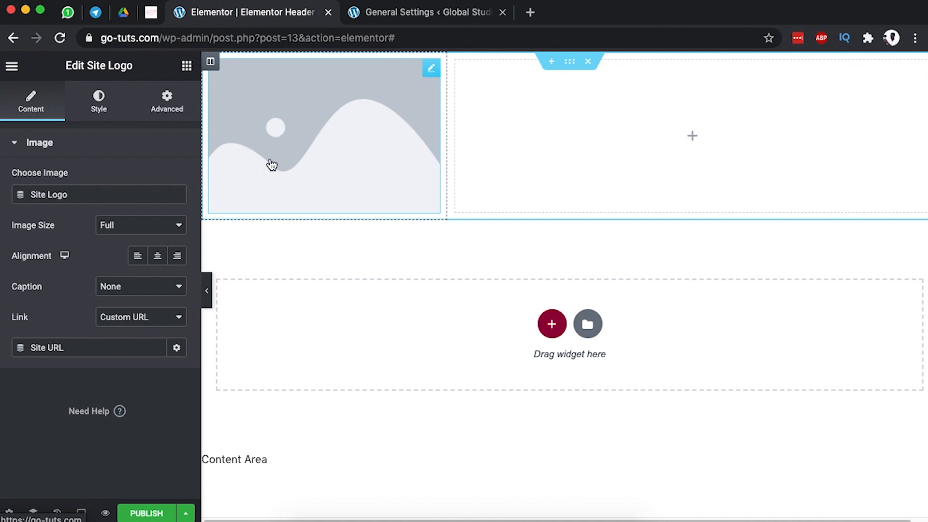
In the WordPress tab, open the Customizer's Site Identity settings to choose a logo image.
click(384, 12)
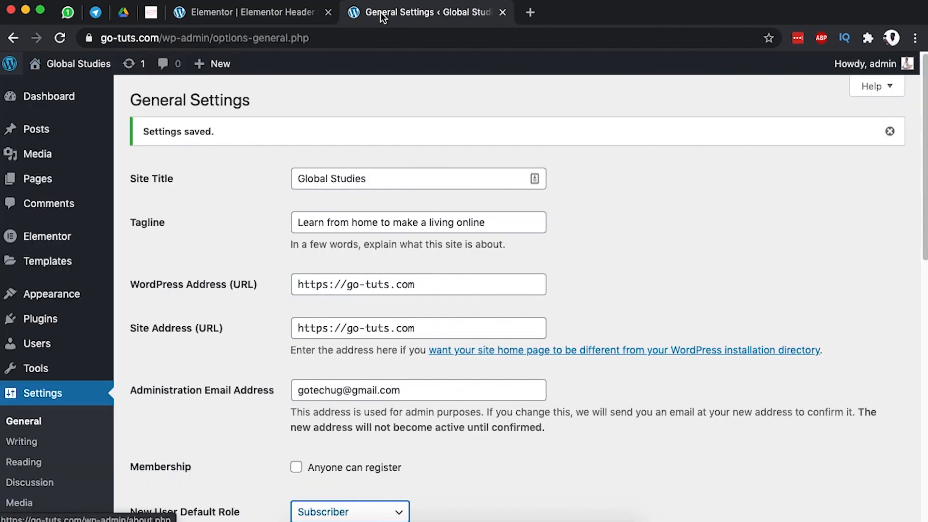
mouse_move(55, 302)
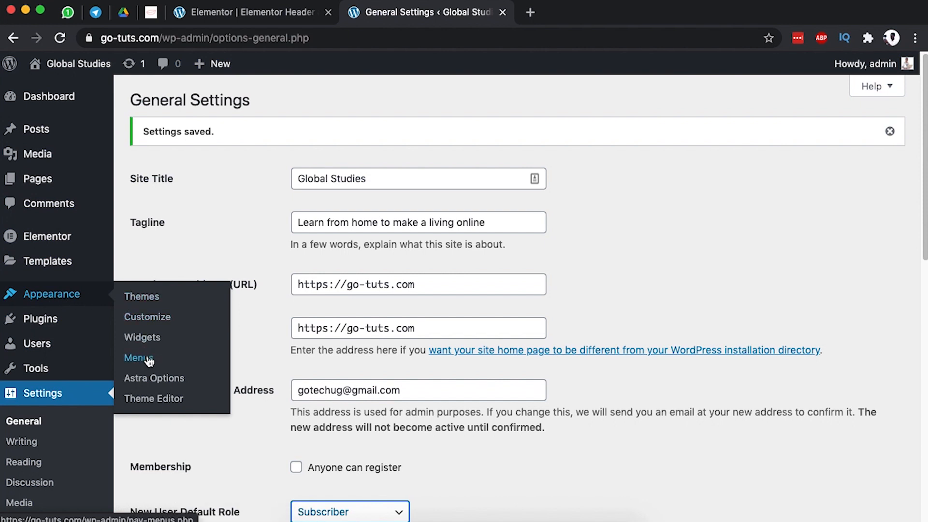
click(147, 319)
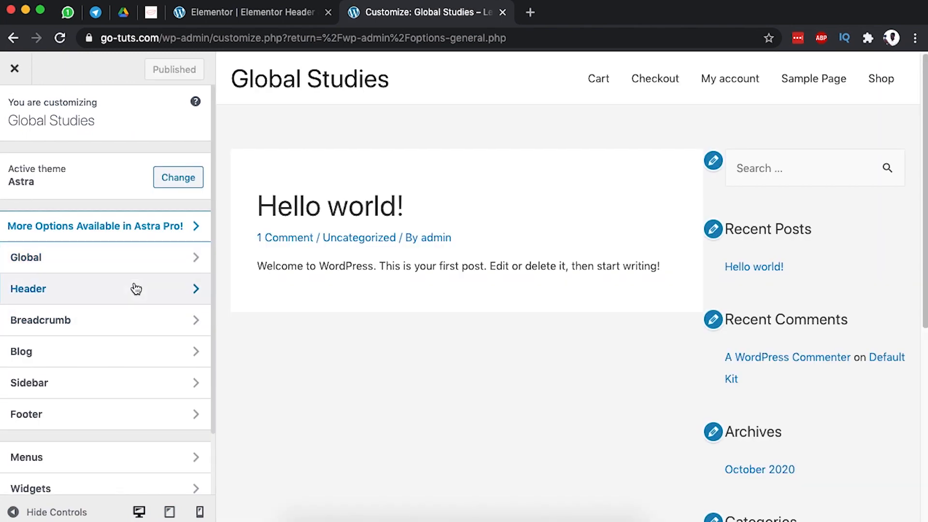
click(137, 288)
click(106, 173)
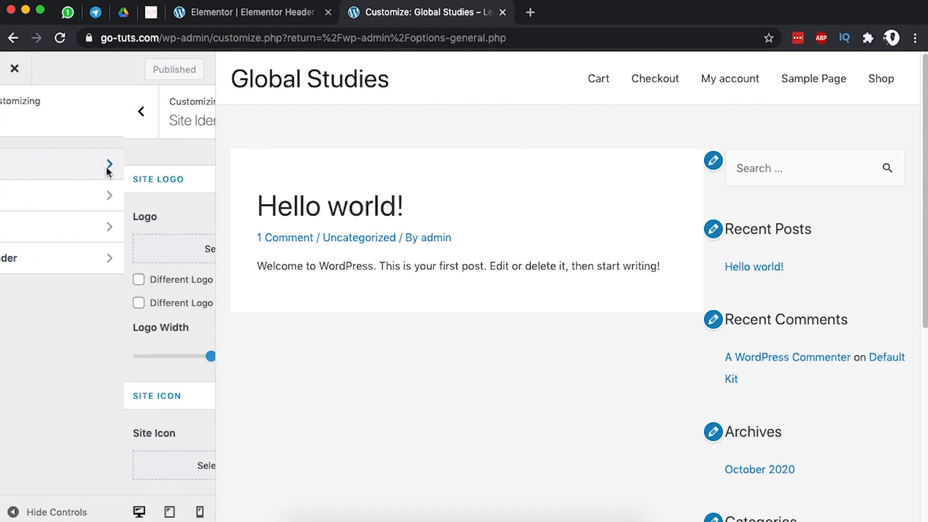
click(97, 256)
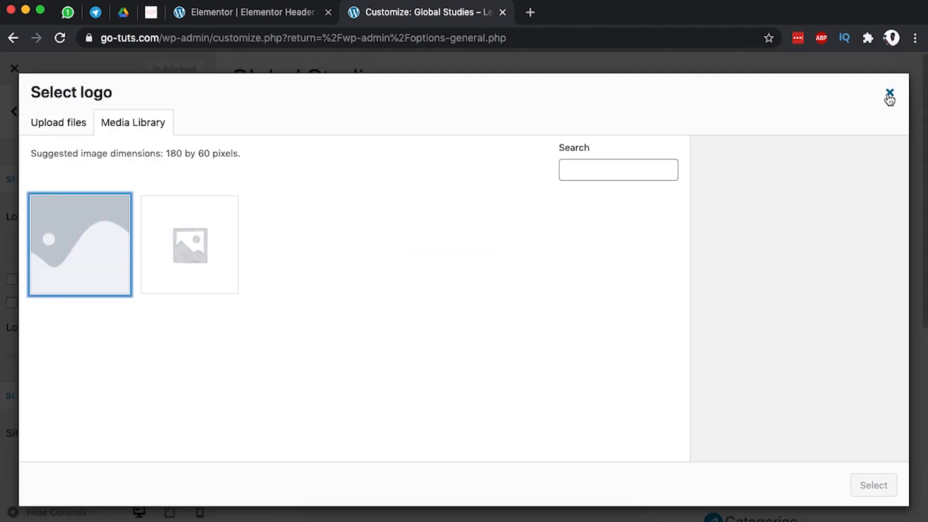
Cancel the logo picker, close the Customizer and return to the Elementor header editor.
click(889, 93)
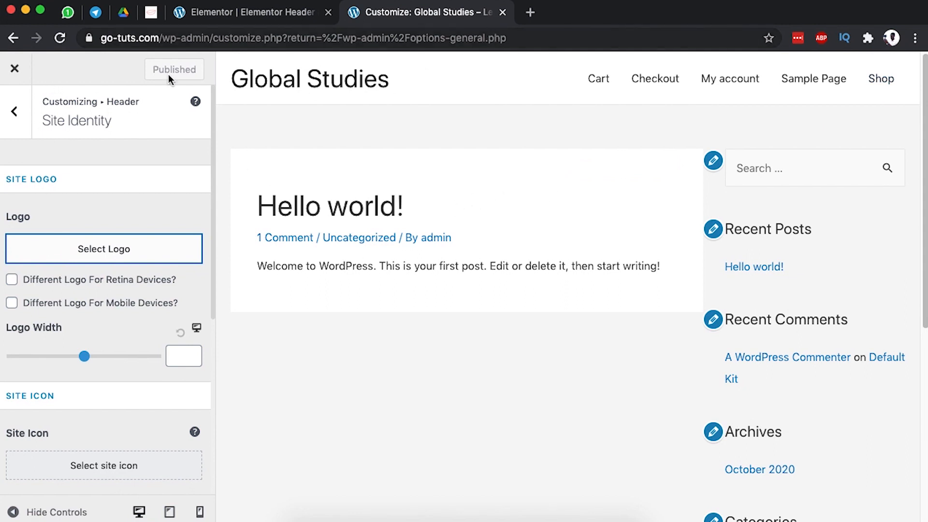
click(15, 69)
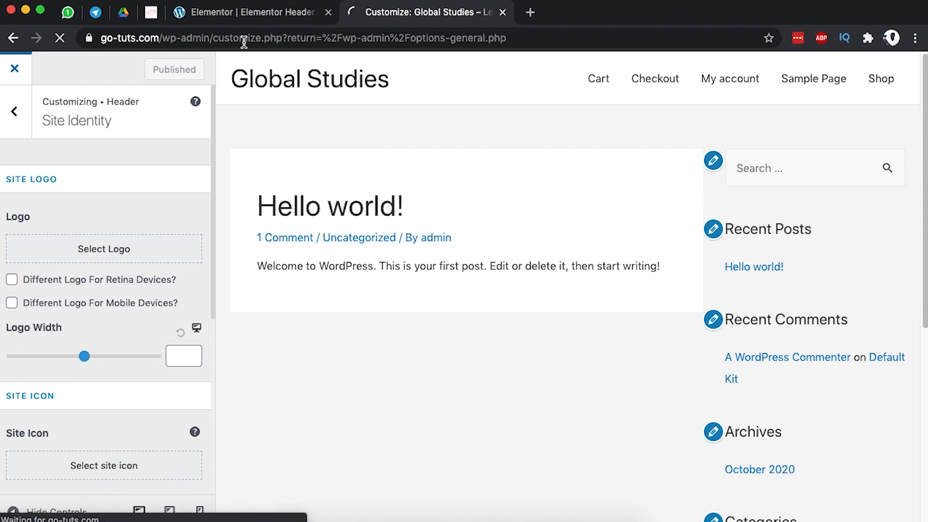
click(249, 15)
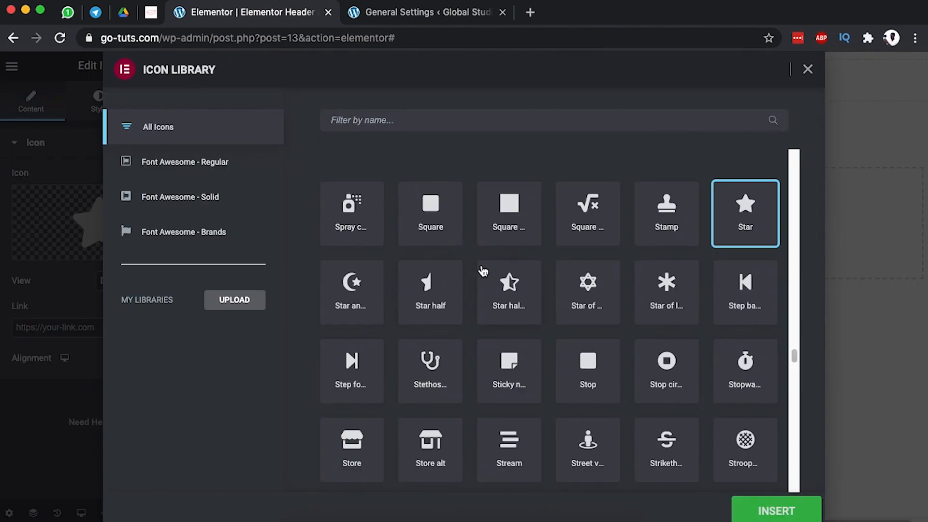
Insert the Square icon and set the icon's View to Stacked (filled circle).
click(437, 225)
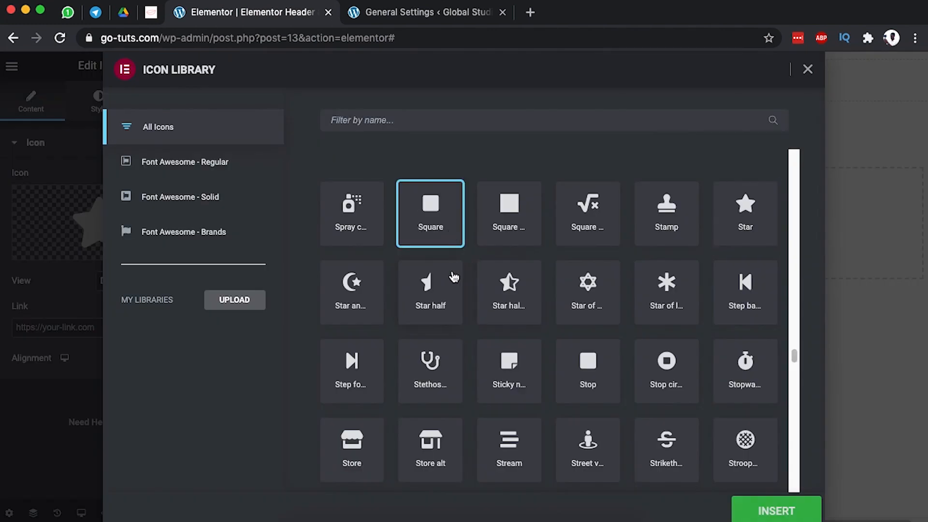
click(774, 508)
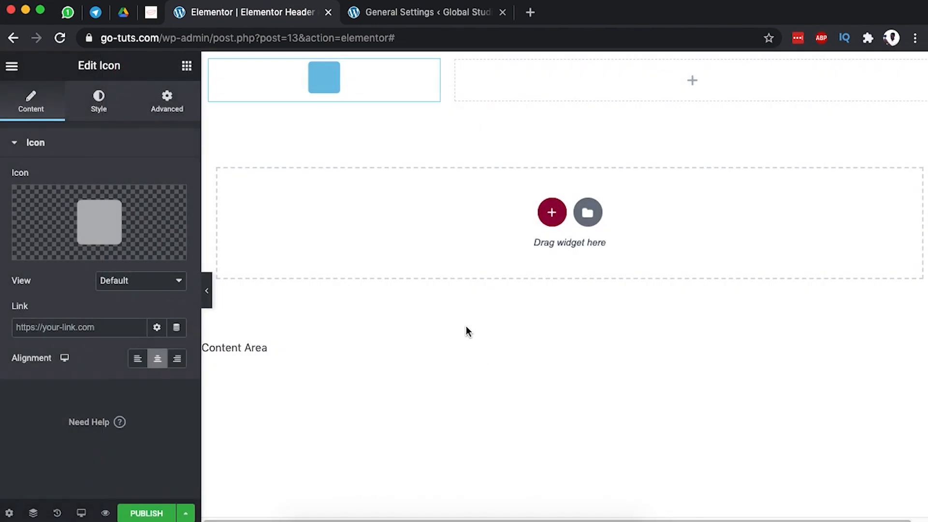
click(111, 283)
click(134, 295)
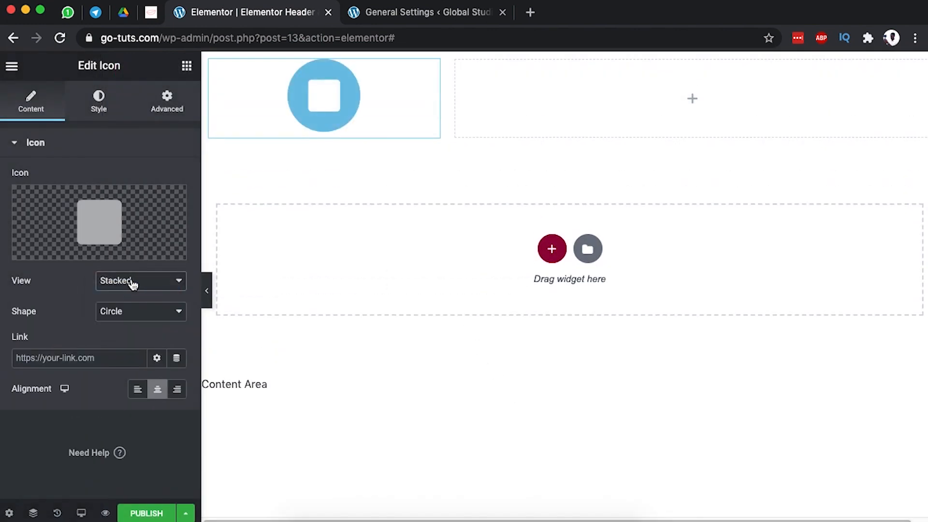
click(132, 281)
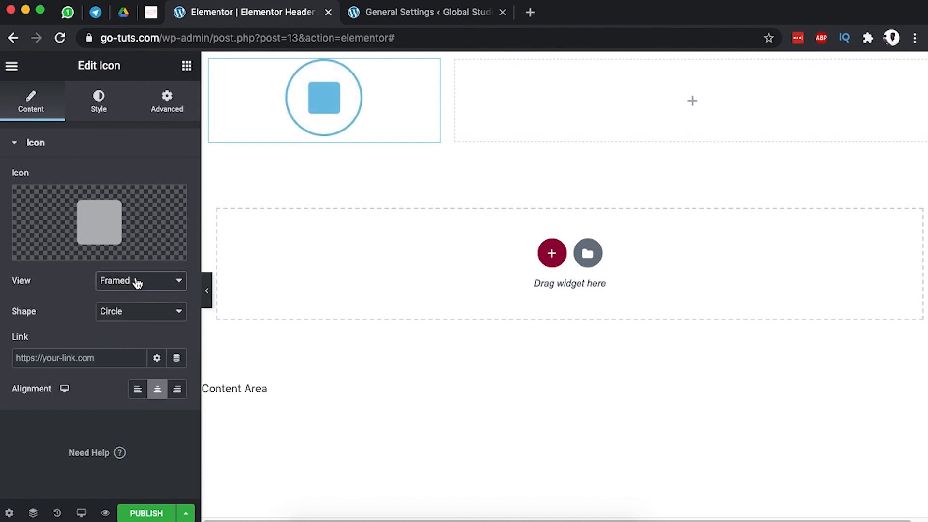
click(137, 282)
click(56, 283)
click(125, 288)
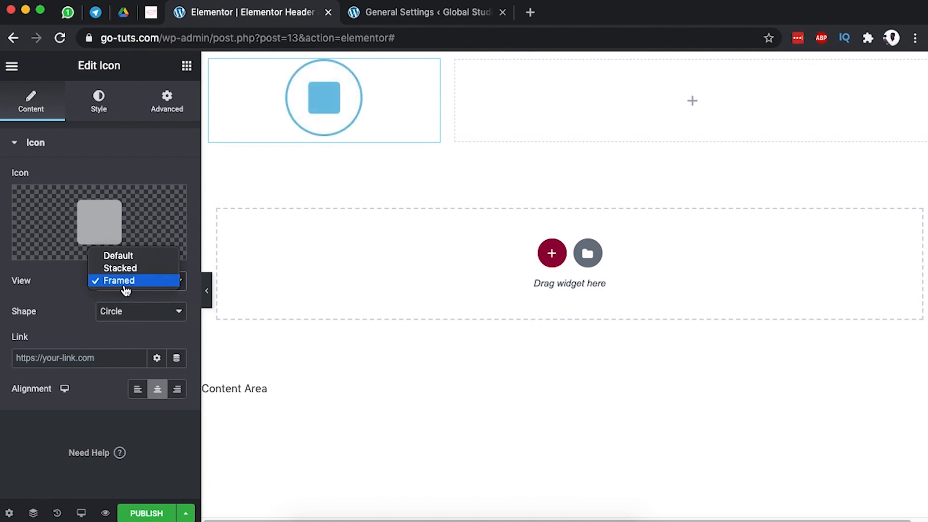
click(115, 268)
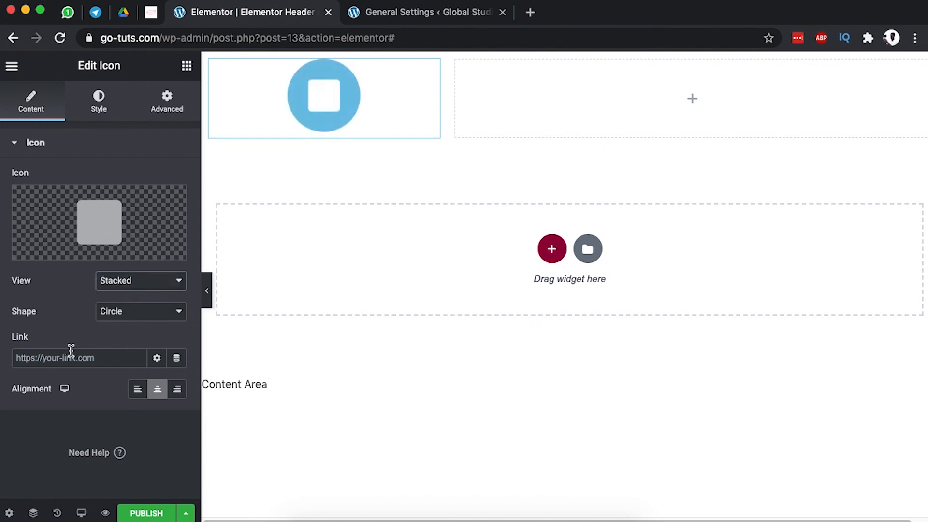
Set the icon's Primary Color to red (#ea003e) on the Style tab.
click(103, 115)
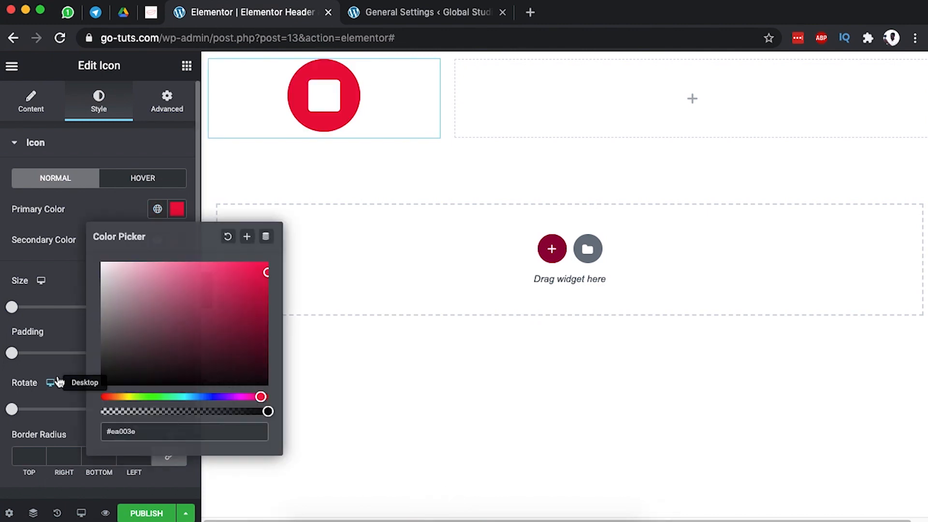
click(50, 382)
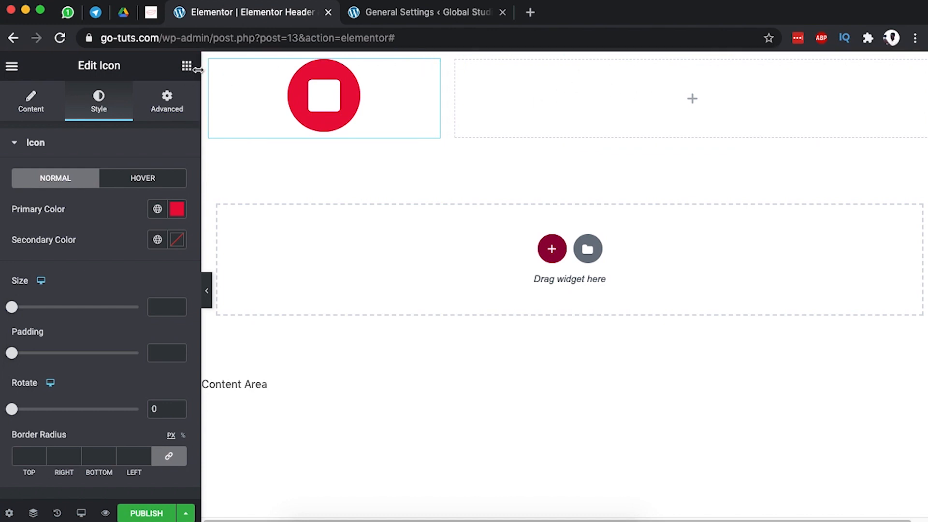
click(643, 118)
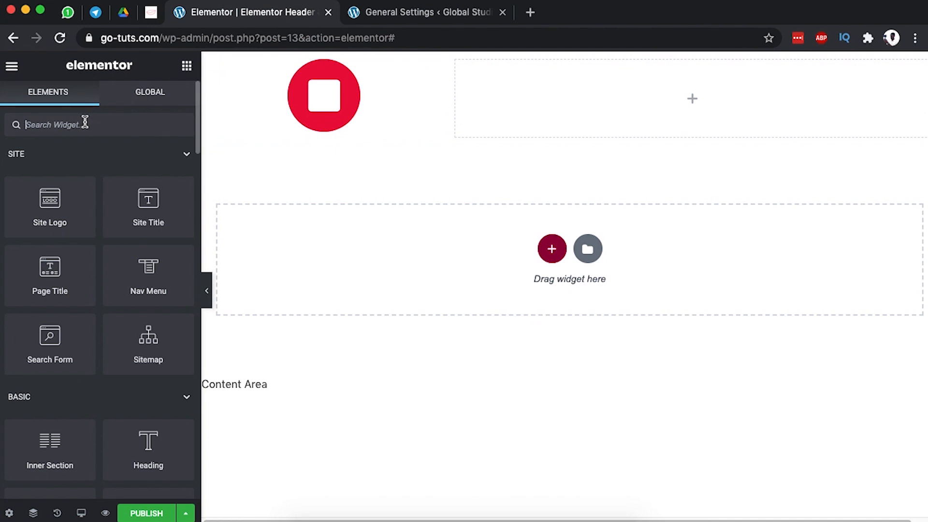
Put a Nav Menu widget in the right column, then open Appearance > Menus in WordPress admin.
drag(150, 282, 718, 87)
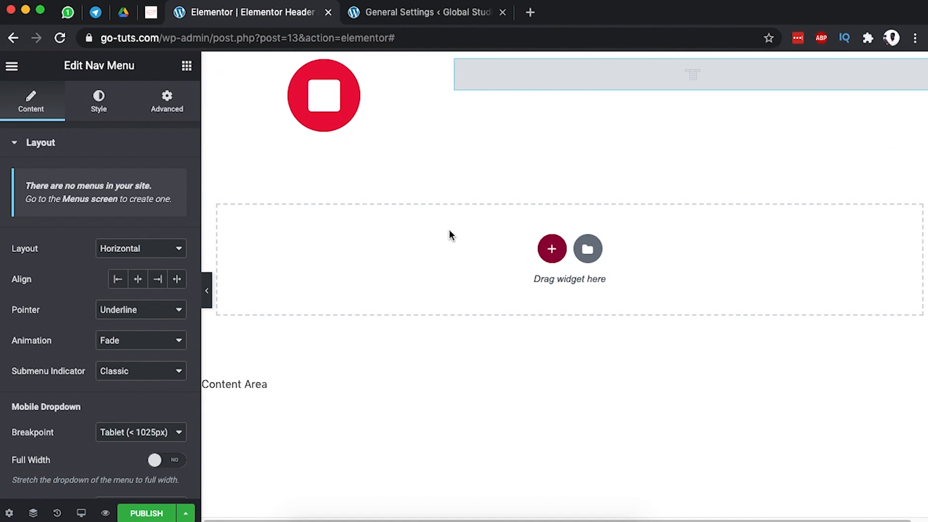
click(408, 12)
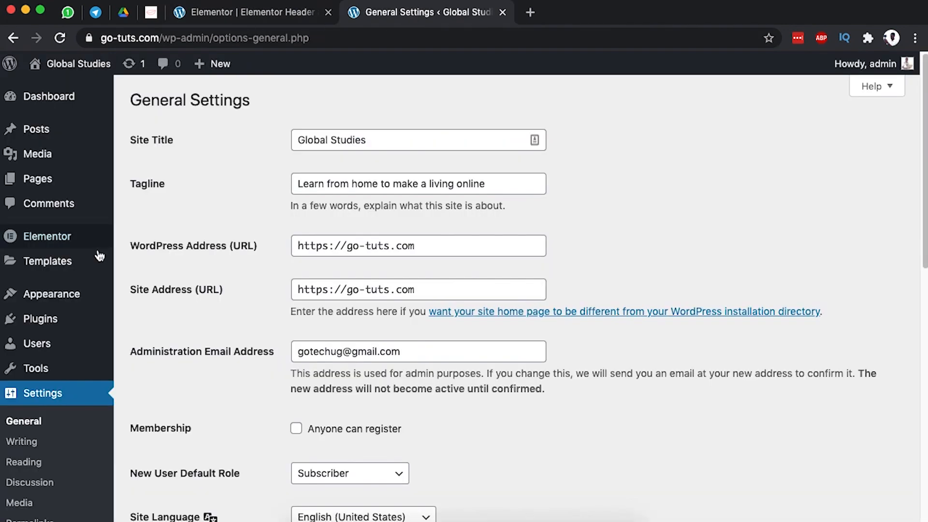
mouse_move(58, 289)
click(148, 363)
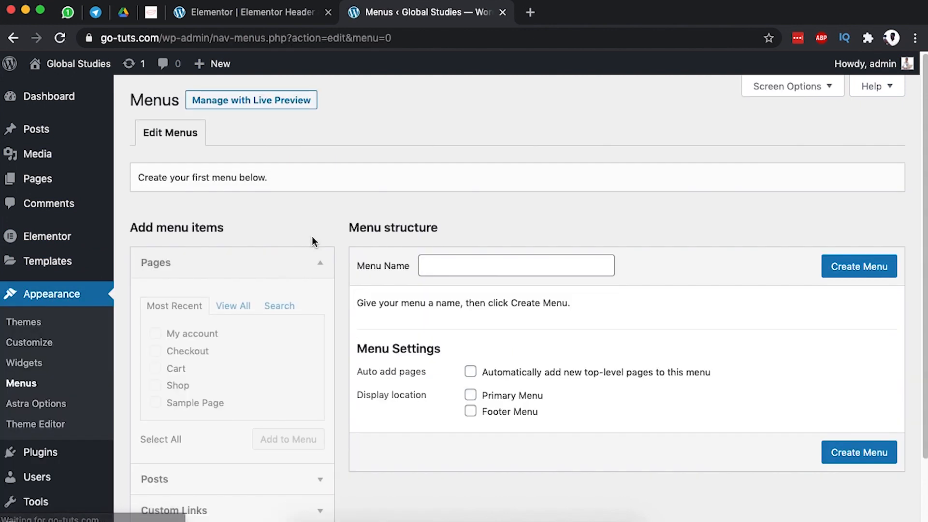
Create a menu named 'Main Menu' assigned to the Primary Menu display location.
click(471, 269)
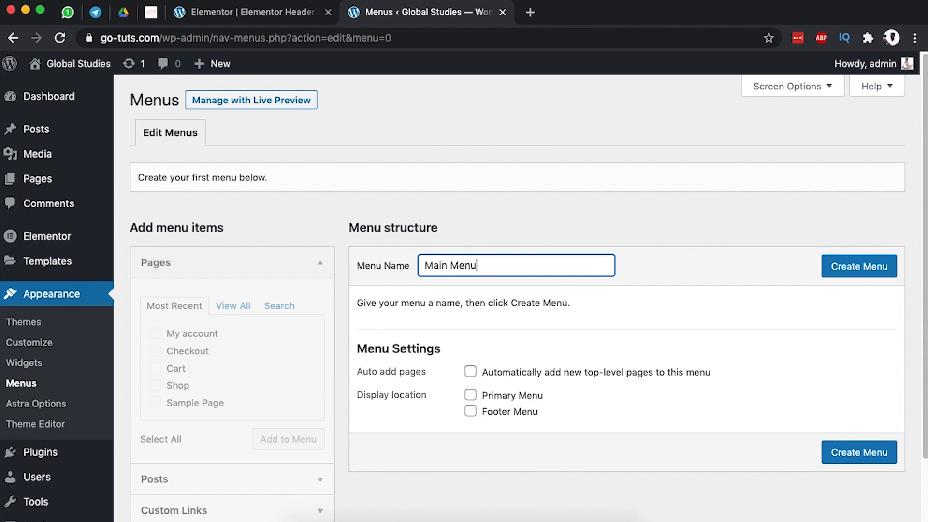
click(471, 395)
click(855, 265)
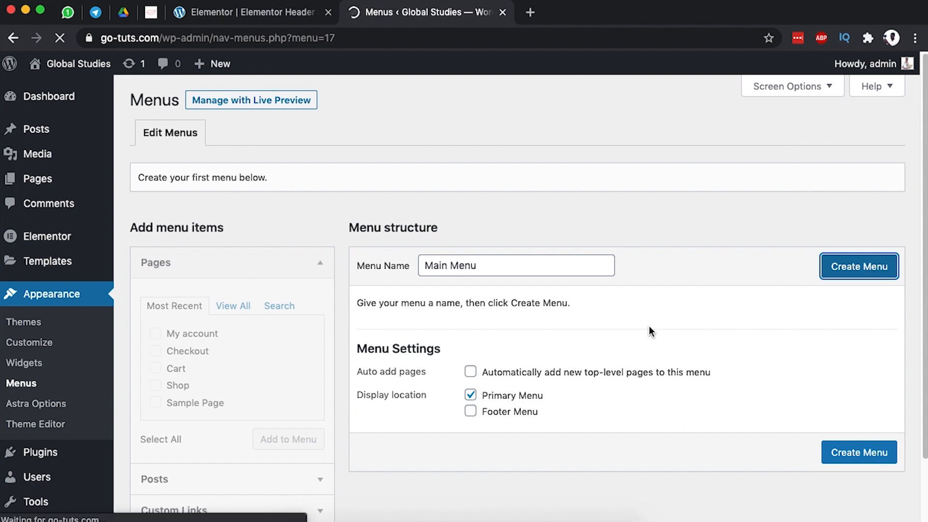
scroll(650, 332, down, 3)
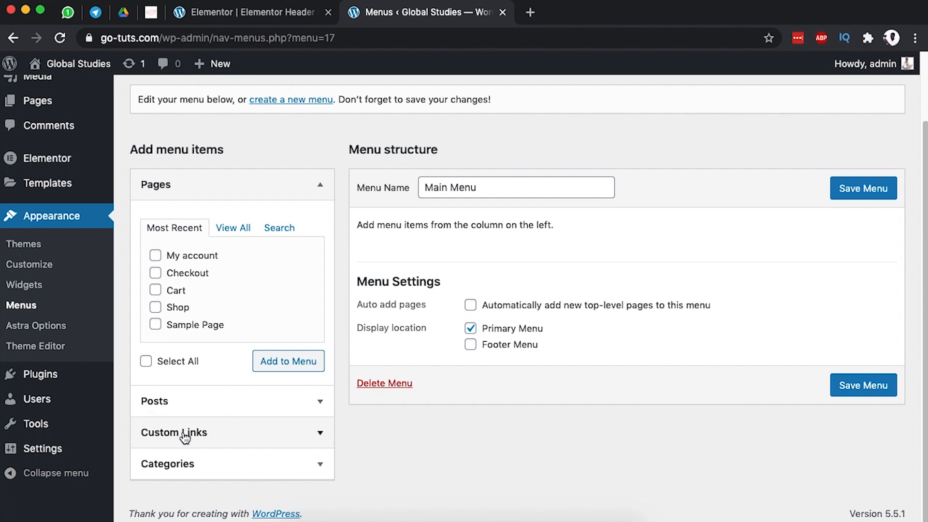
Add the Home, Cart, Checkout, My account and Shop pages to Main Menu.
click(237, 228)
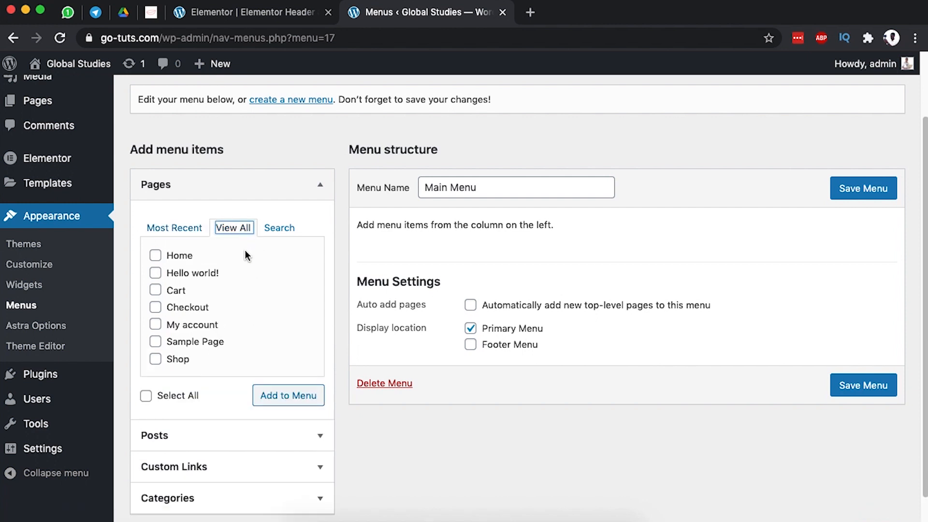
click(180, 256)
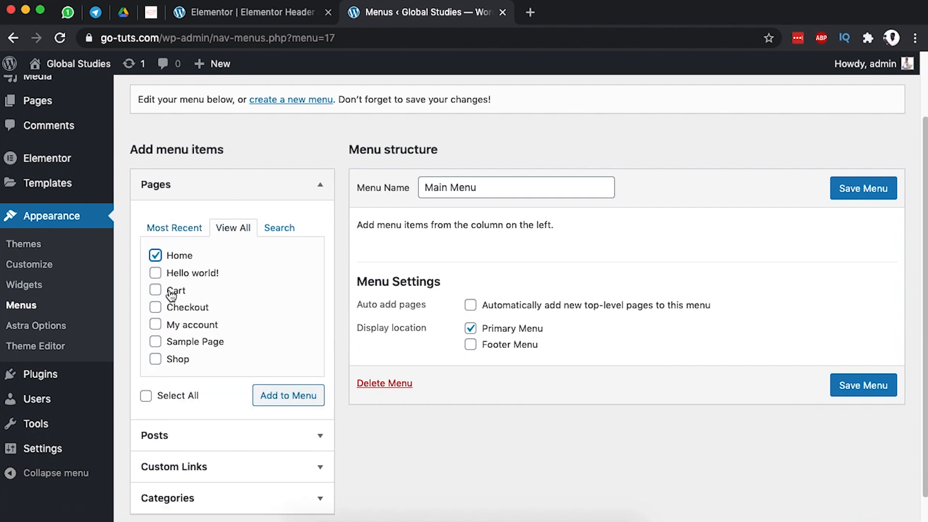
click(183, 309)
click(183, 325)
click(177, 359)
click(278, 397)
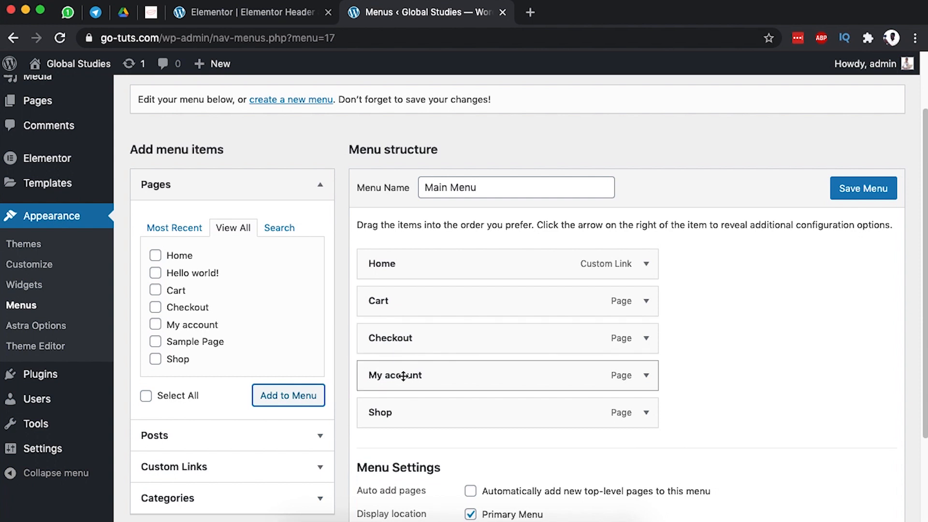
Order the menu Home, Shop, My account (Cart nested), Checkout, save it, and return to Elementor.
drag(396, 411, 396, 300)
drag(410, 340, 456, 406)
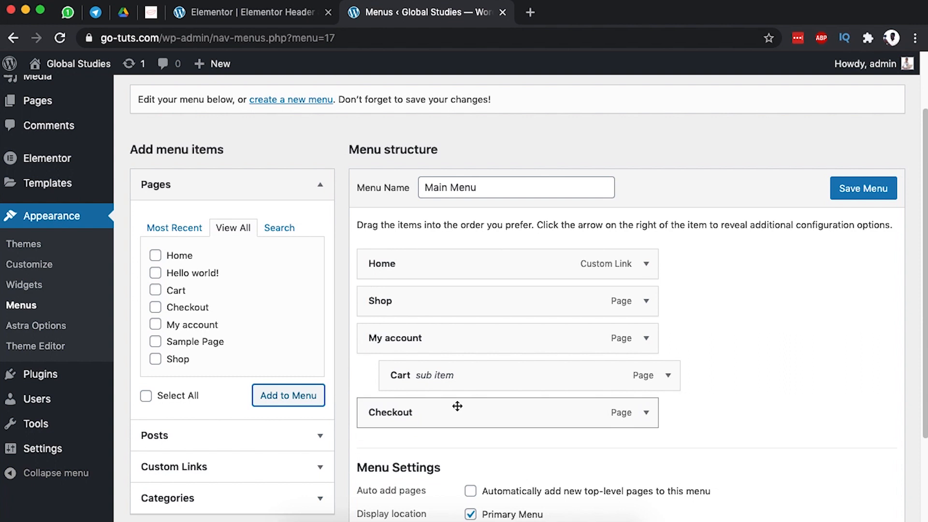
scroll(457, 404, down, 2)
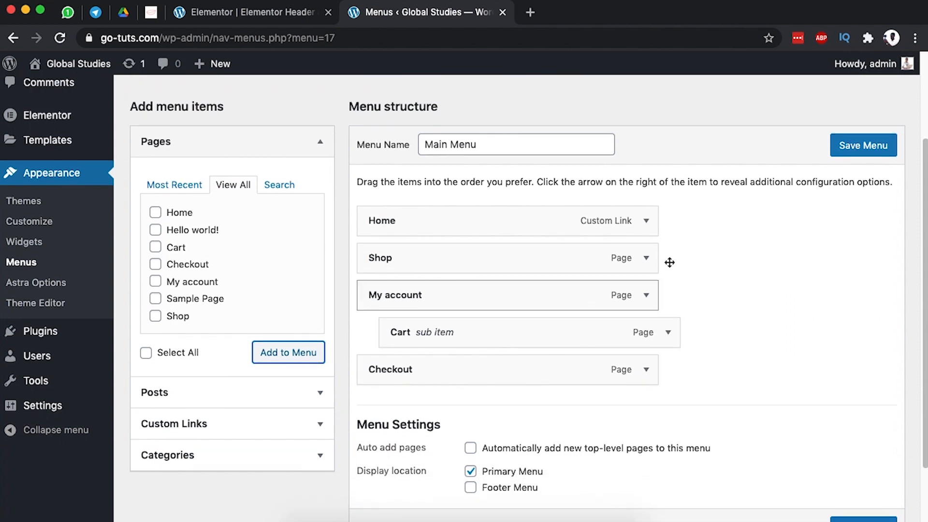
click(868, 147)
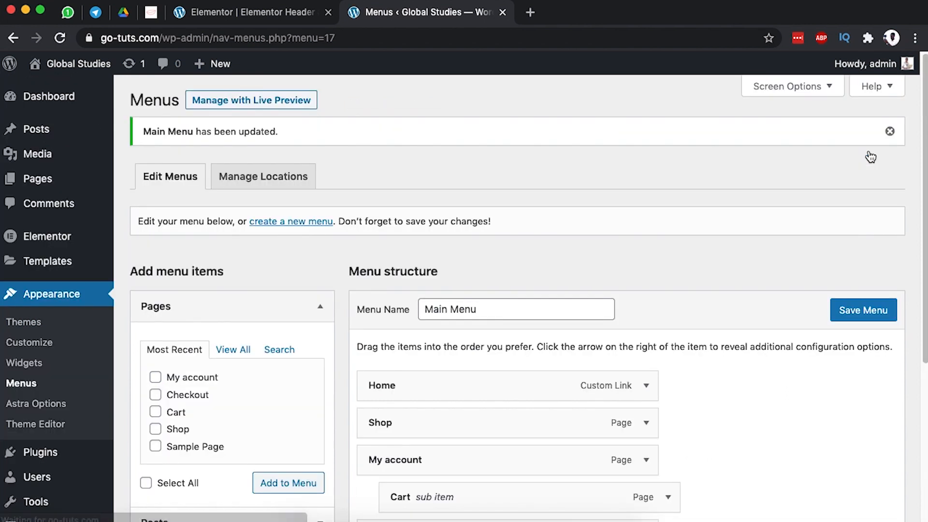
click(281, 17)
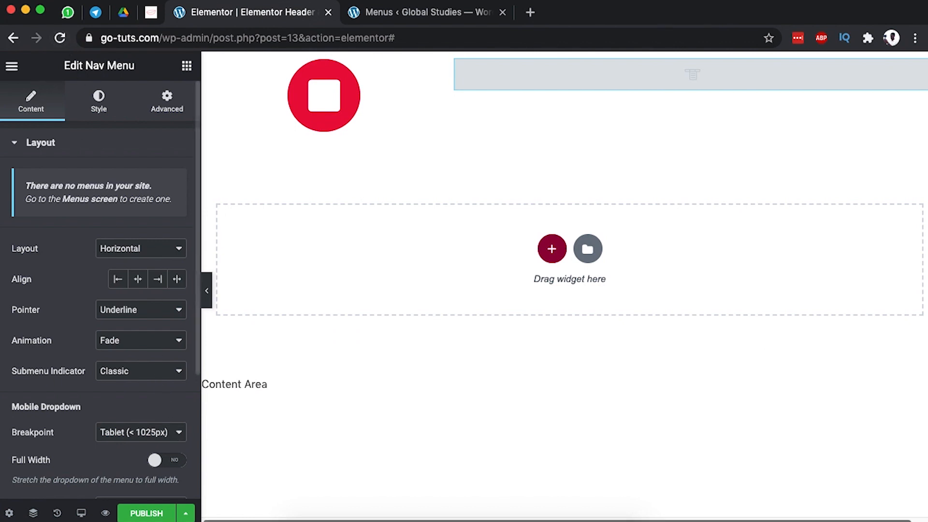
Save the header as a draft and reload the editor so the new menu appears.
click(186, 513)
click(61, 421)
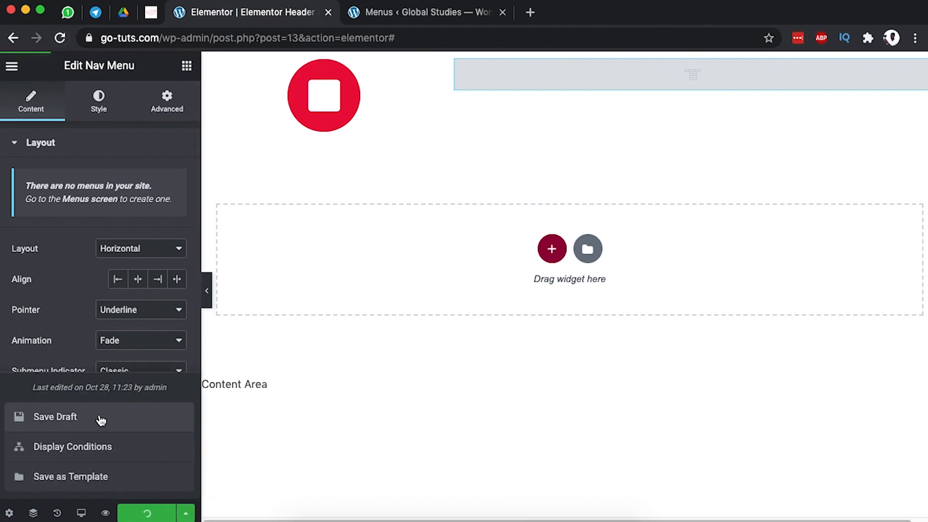
click(59, 39)
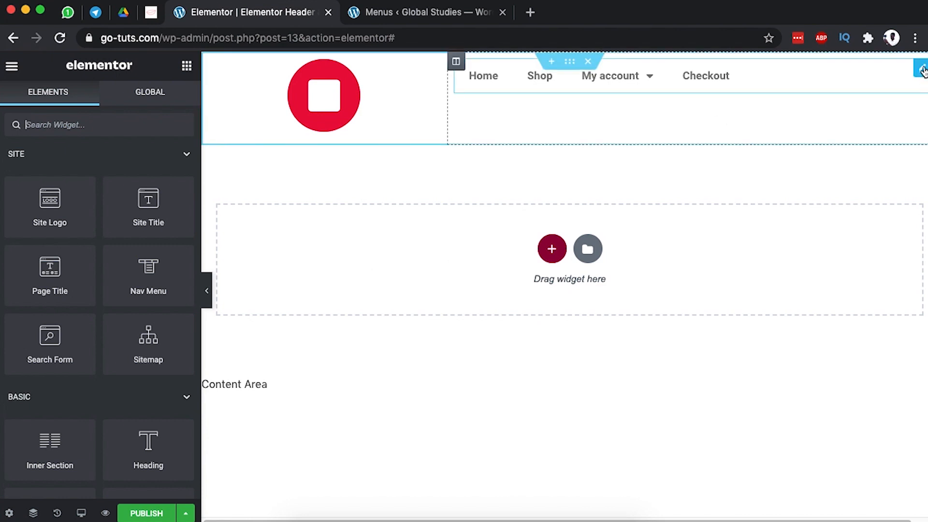
Keep Main Menu as the nav menu's source and align its items to the right.
click(921, 69)
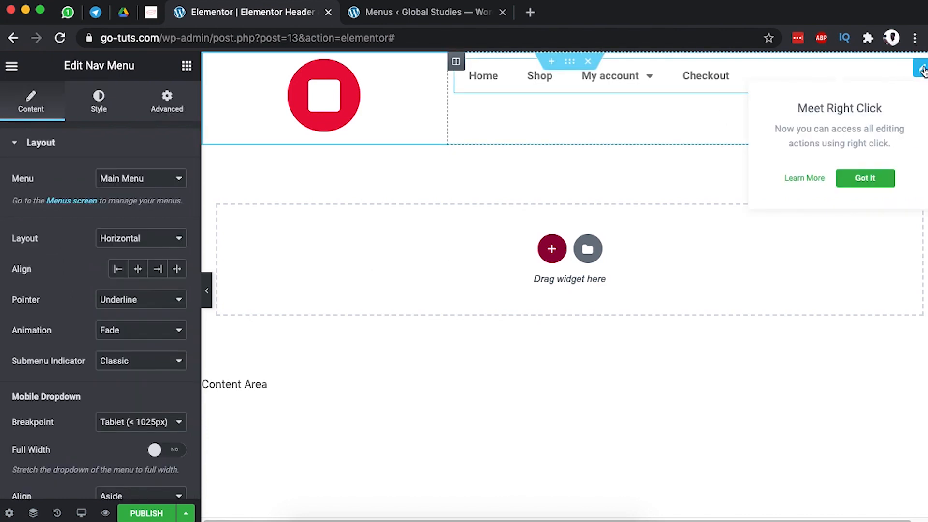
click(166, 178)
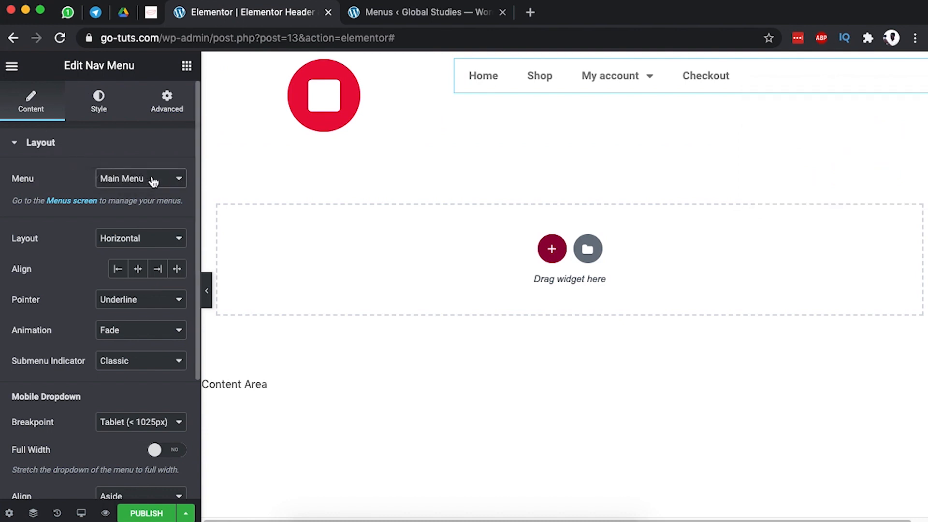
click(57, 173)
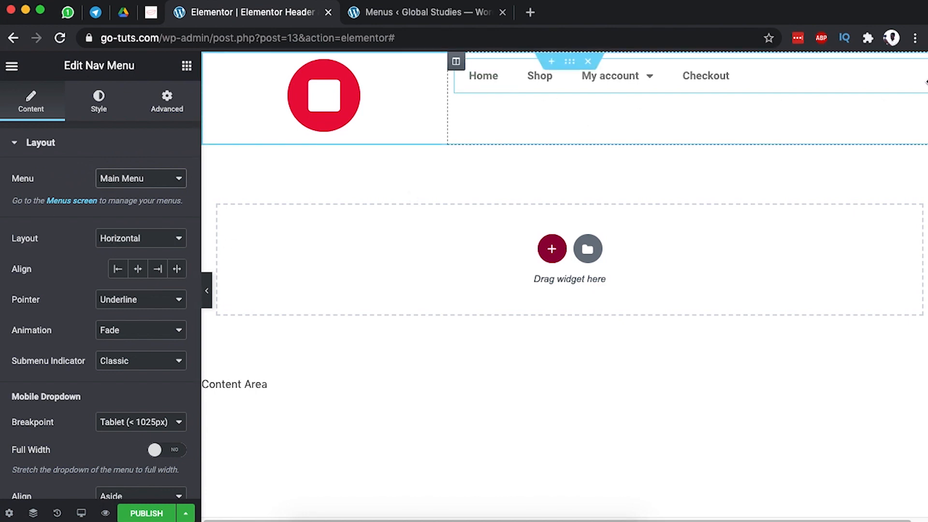
click(159, 271)
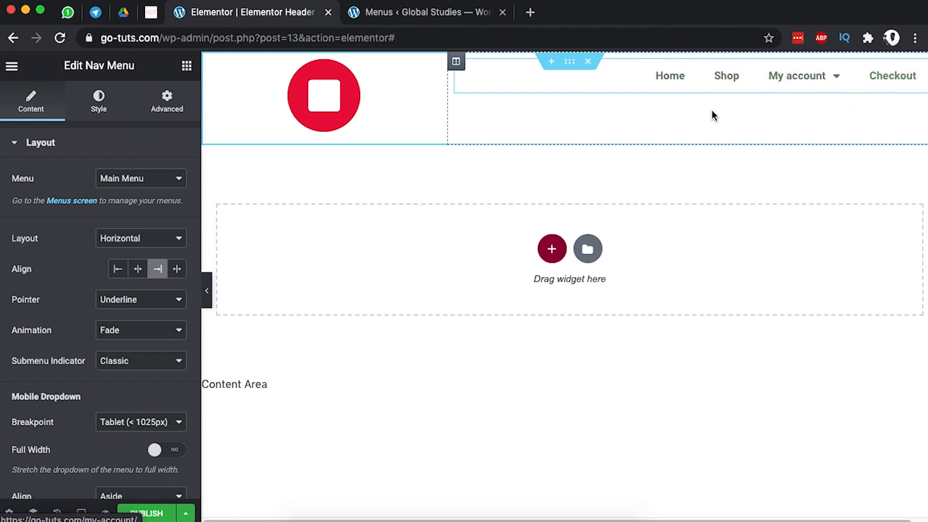
click(922, 72)
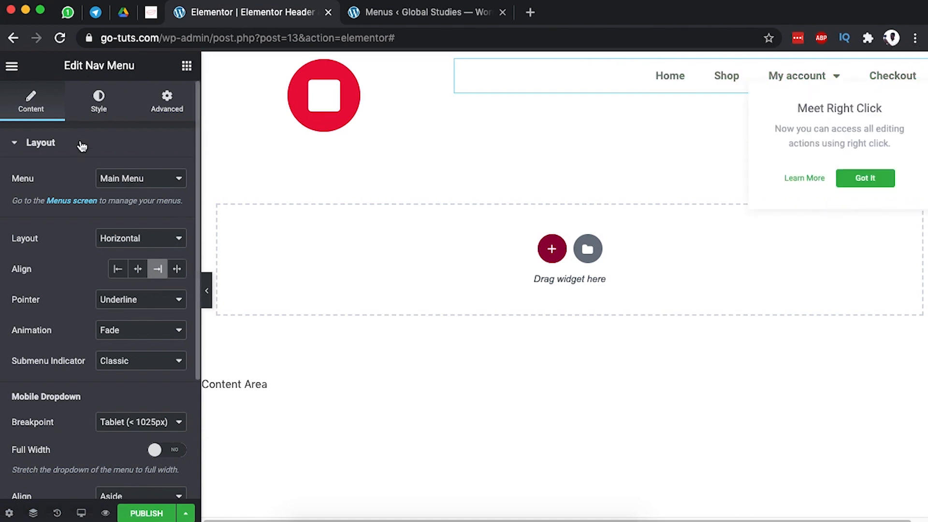
Set the main menu typography font family to Poppins.
click(102, 105)
scroll(96, 276, down, 2)
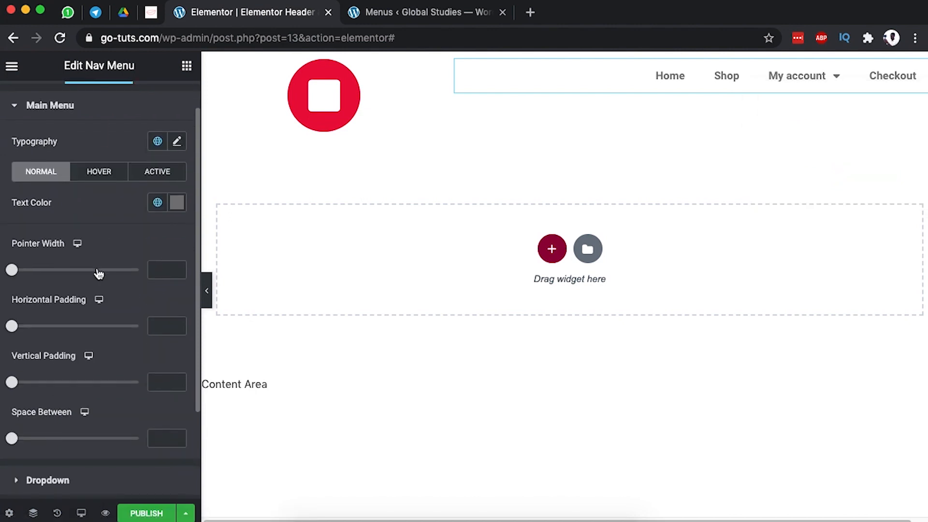
click(177, 141)
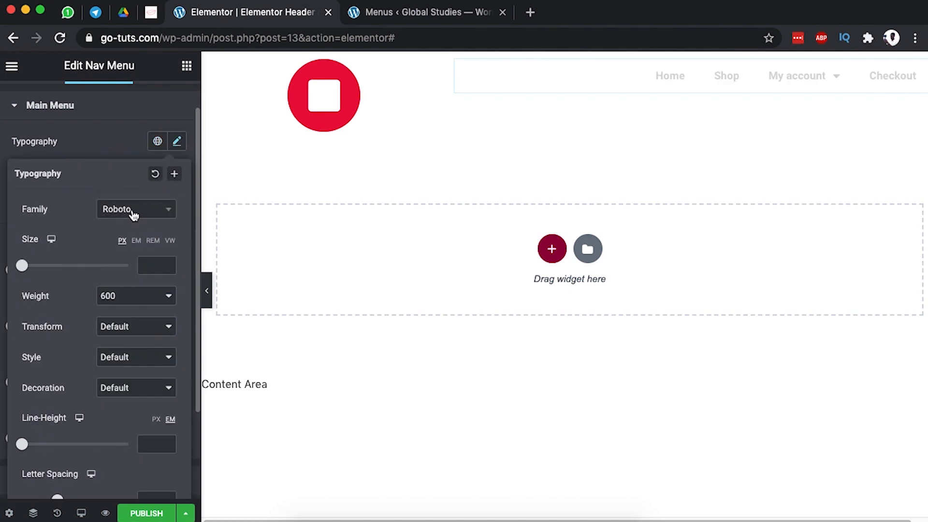
click(140, 211)
text(pop)
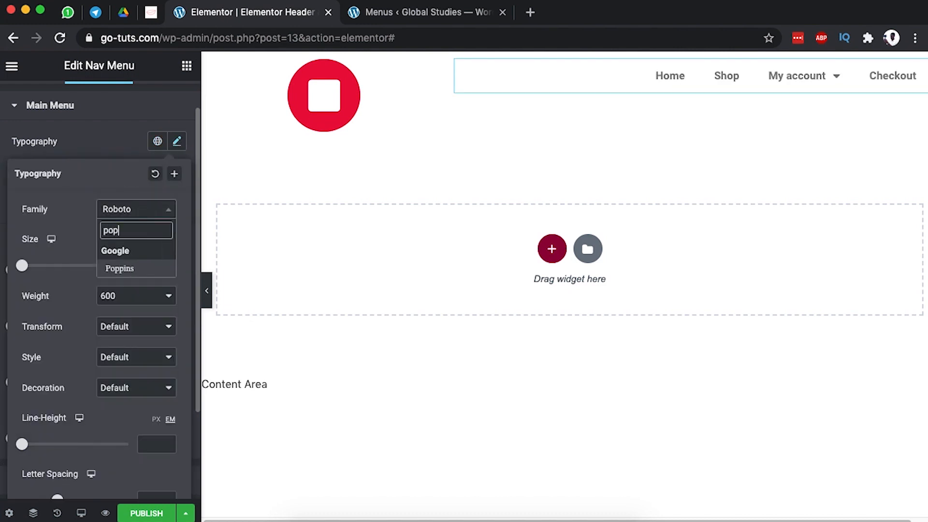
click(119, 270)
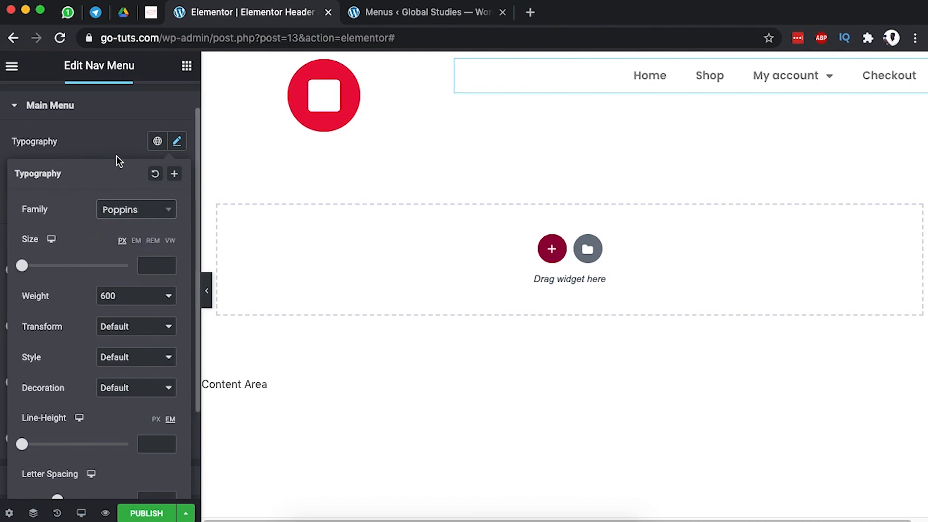
click(112, 144)
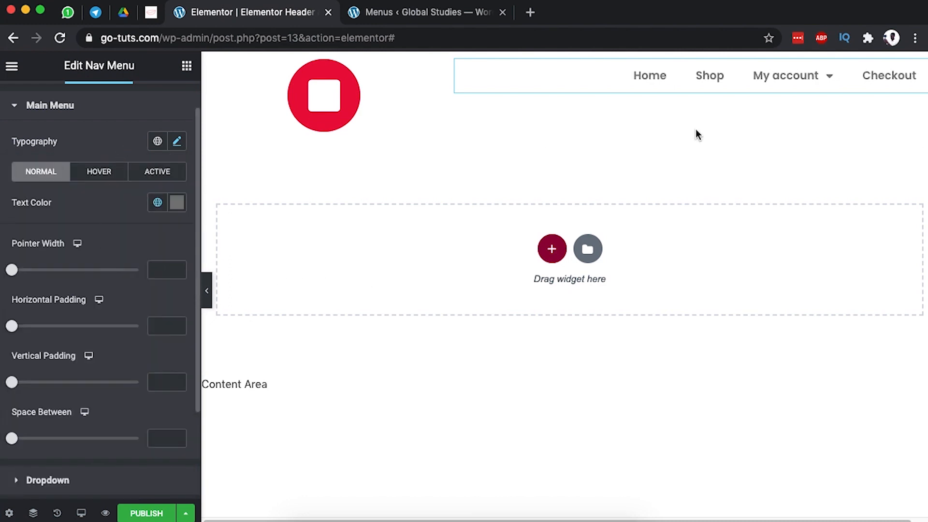
Set pointer width 0, horizontal and vertical padding 25, and 5 spacing between items.
mouse_move(771, 86)
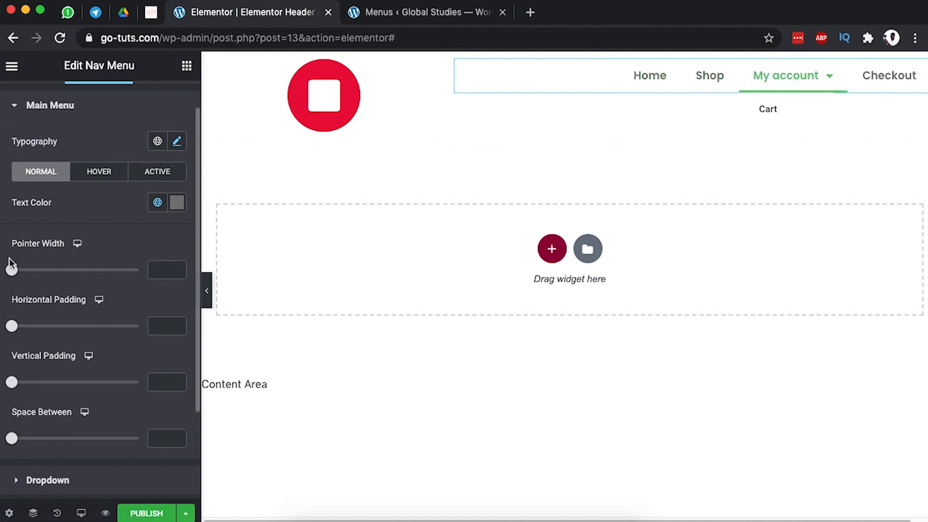
mouse_move(11, 270)
mouse_down()
mouse_move(39, 270)
mouse_move(11, 271)
mouse_up()
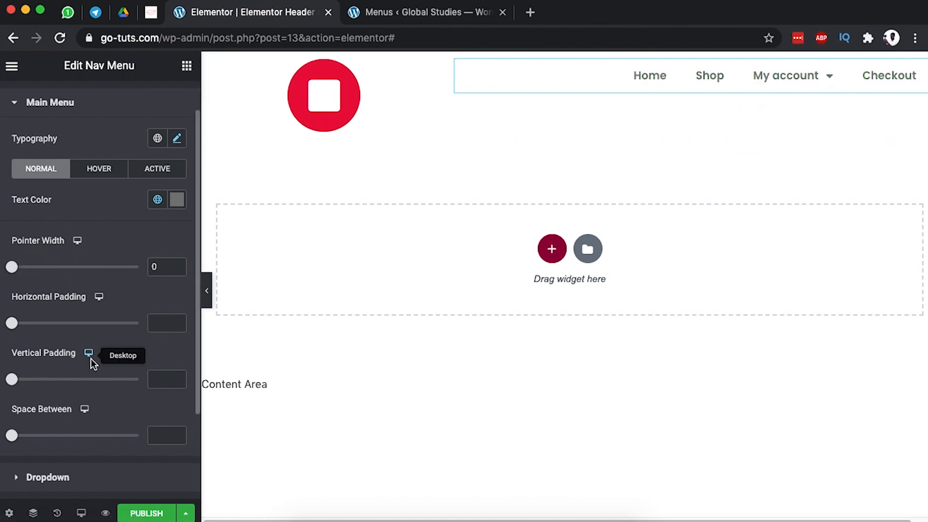
scroll(95, 357, down, 1)
drag(15, 316, 79, 315)
drag(11, 362, 60, 362)
click(151, 361)
double_click(154, 361)
text(25)
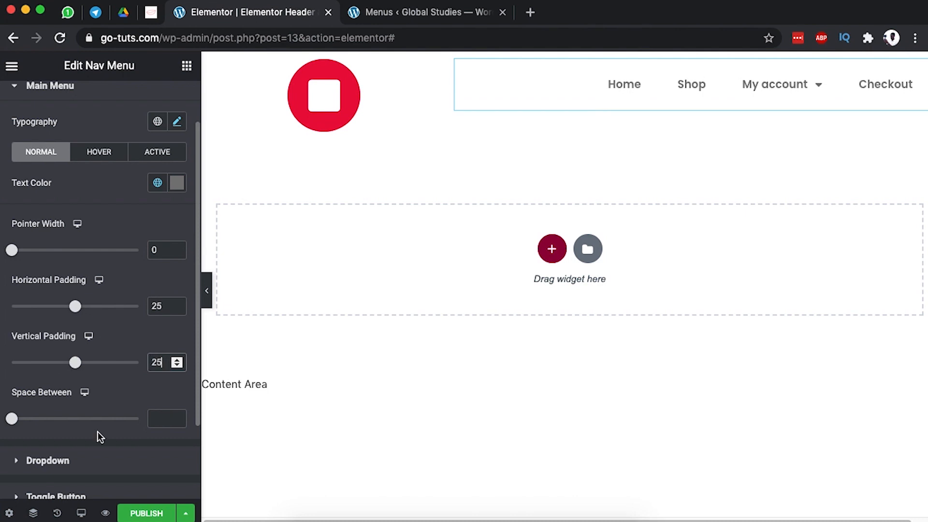
mouse_move(12, 419)
mouse_down()
mouse_move(43, 420)
mouse_move(16, 418)
mouse_move(25, 418)
mouse_up()
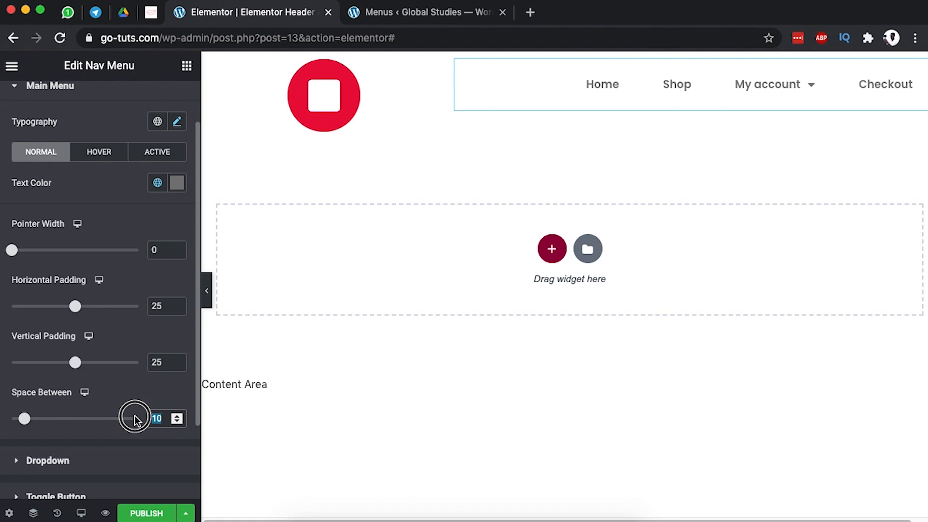
text(5)
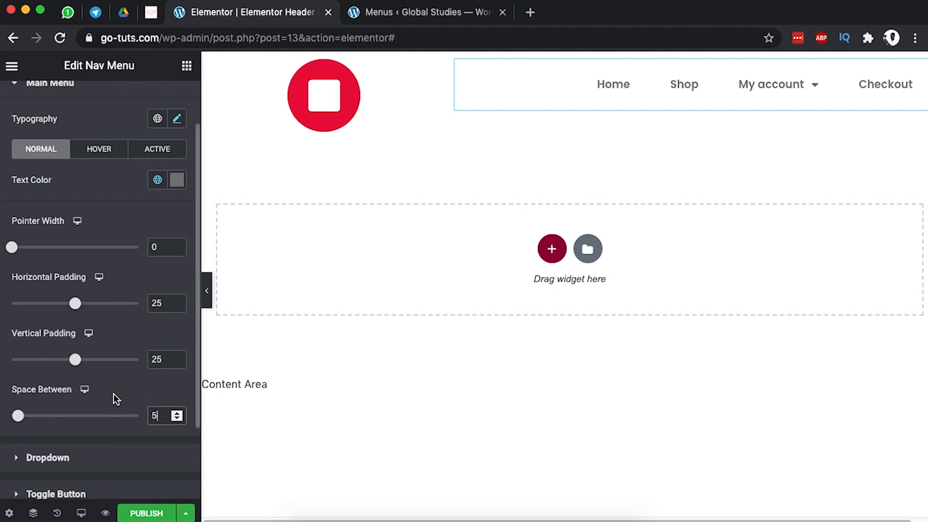
scroll(116, 396, down, 3)
click(85, 362)
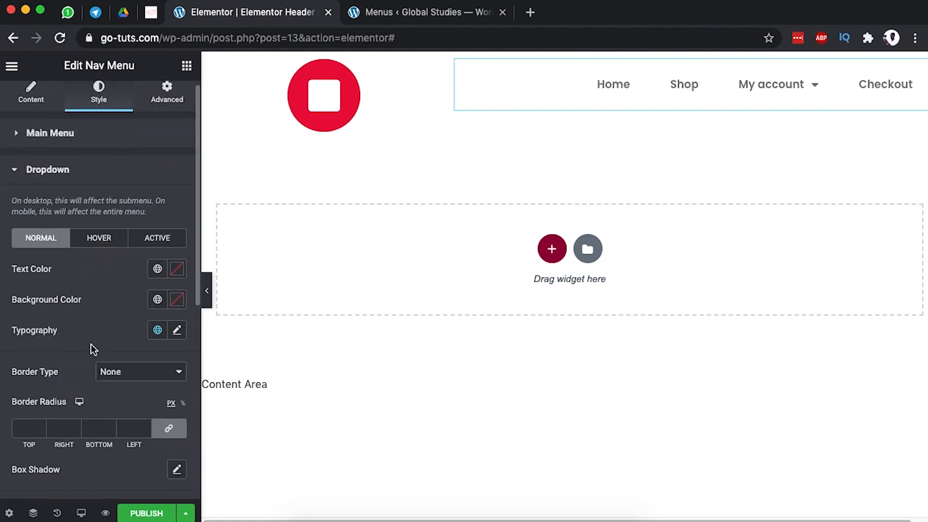
Make the dropdown submenu text colour red #ea003e.
mouse_move(760, 136)
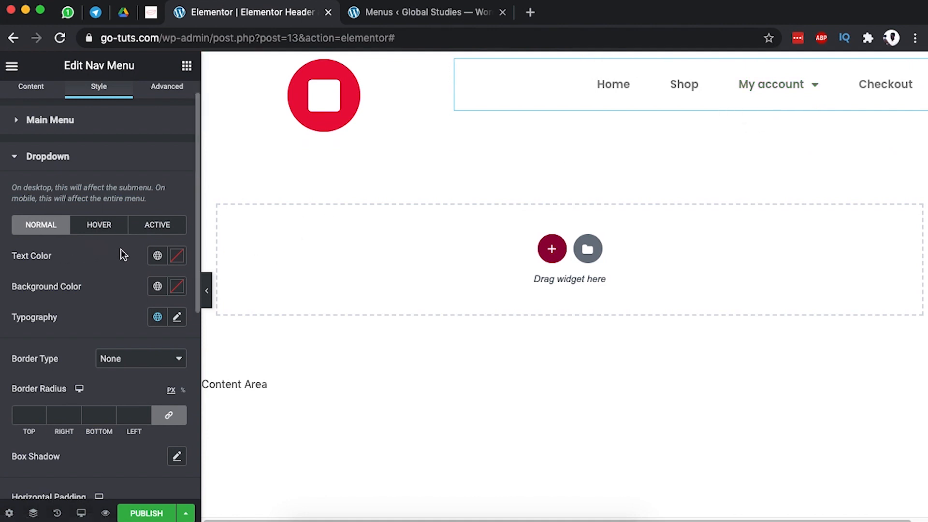
scroll(123, 266, down, 2)
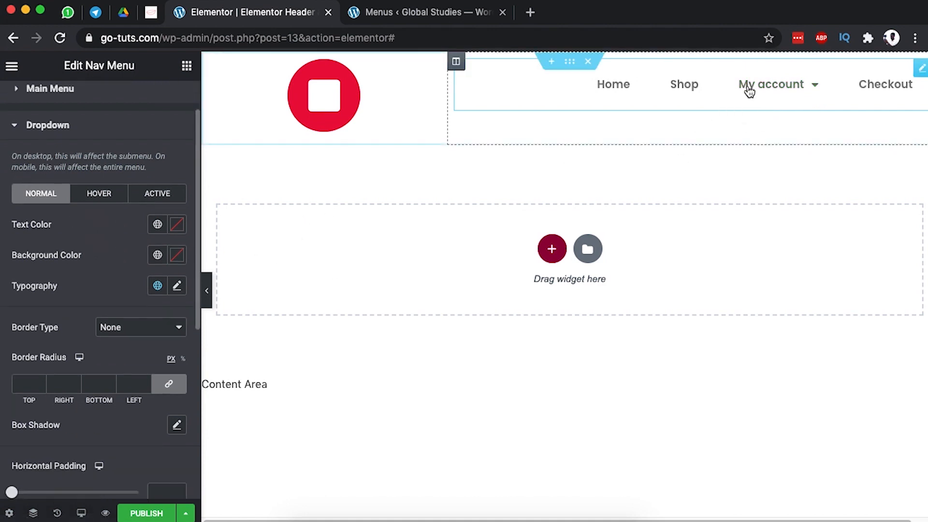
mouse_move(805, 78)
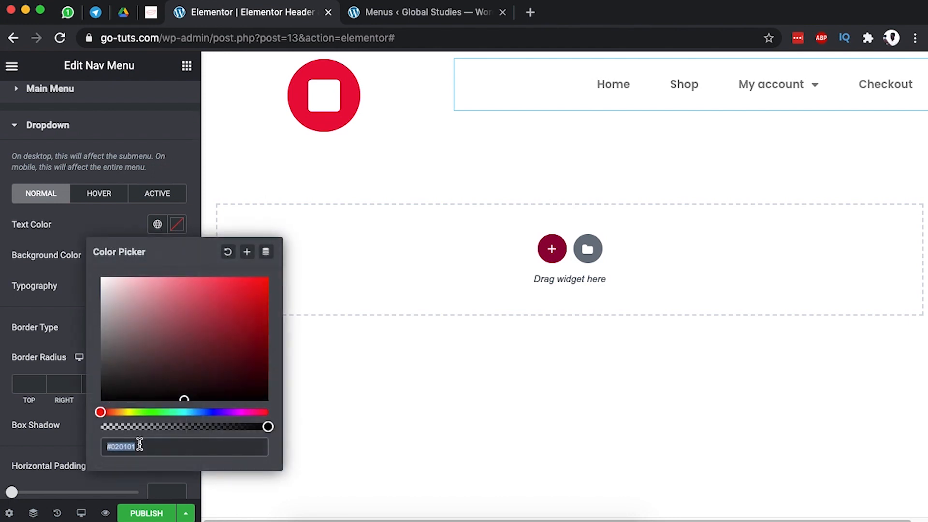
text(#ea003e)
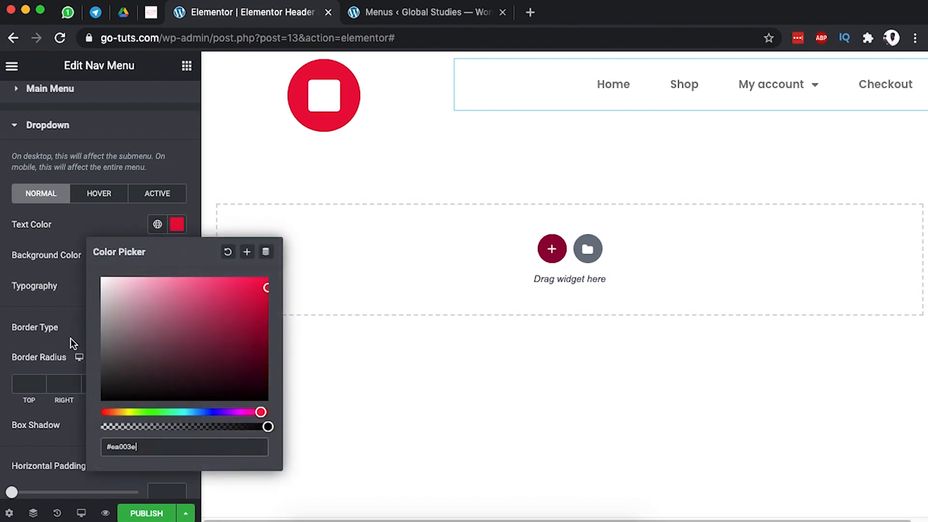
click(81, 237)
Give the dropdown a translucent red #EA003E14 background.
mouse_move(800, 83)
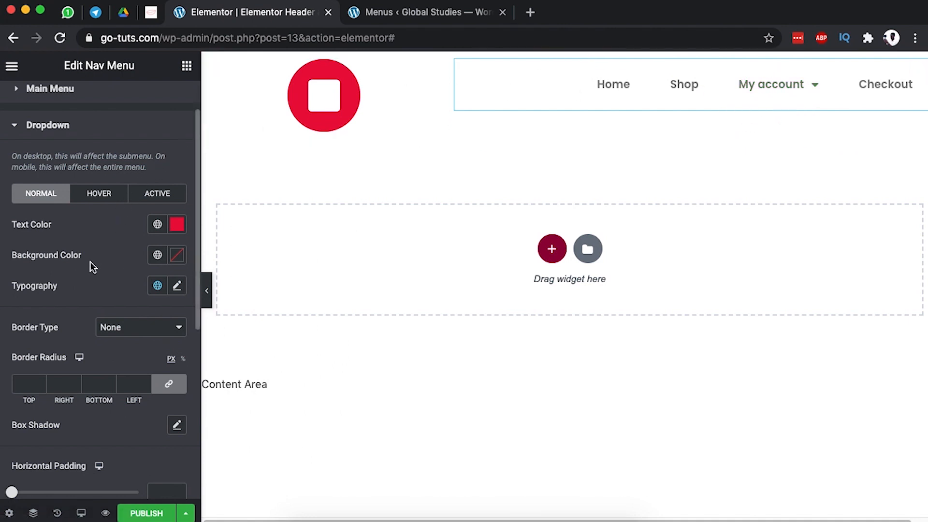
click(178, 256)
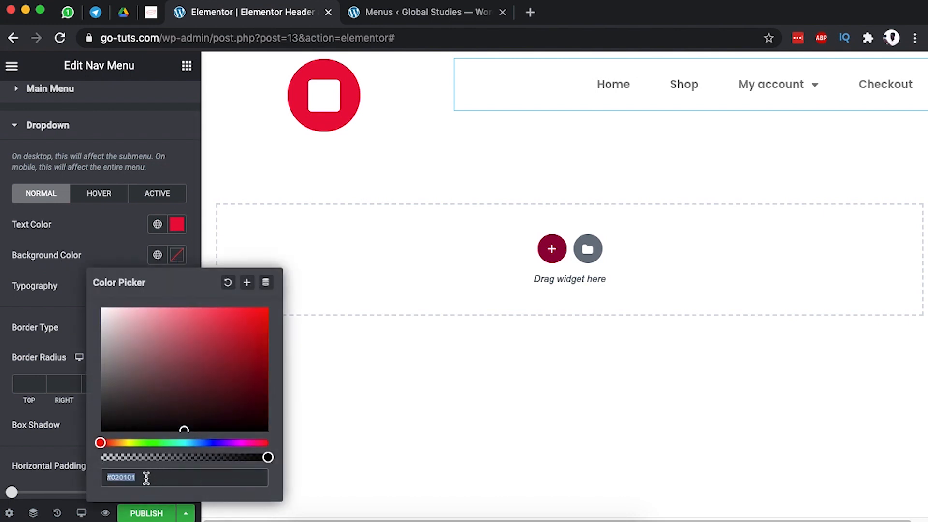
text(#ea003e)
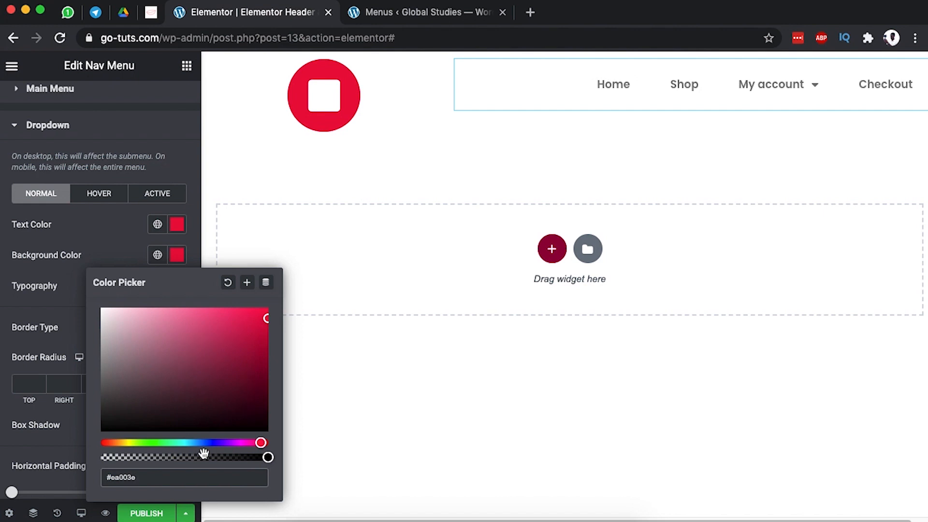
drag(268, 457, 115, 457)
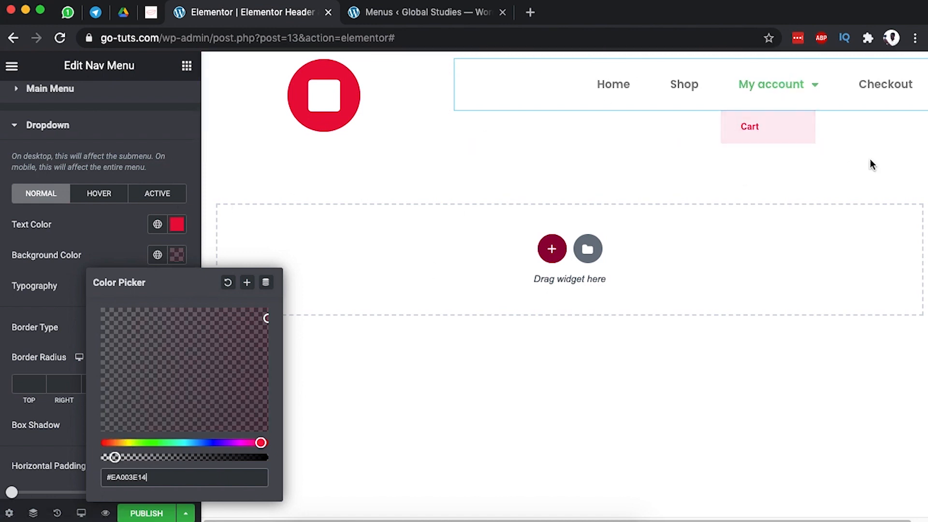
click(94, 212)
click(110, 193)
Give hovered dropdown items white text on a solid red #ea003e background.
click(176, 225)
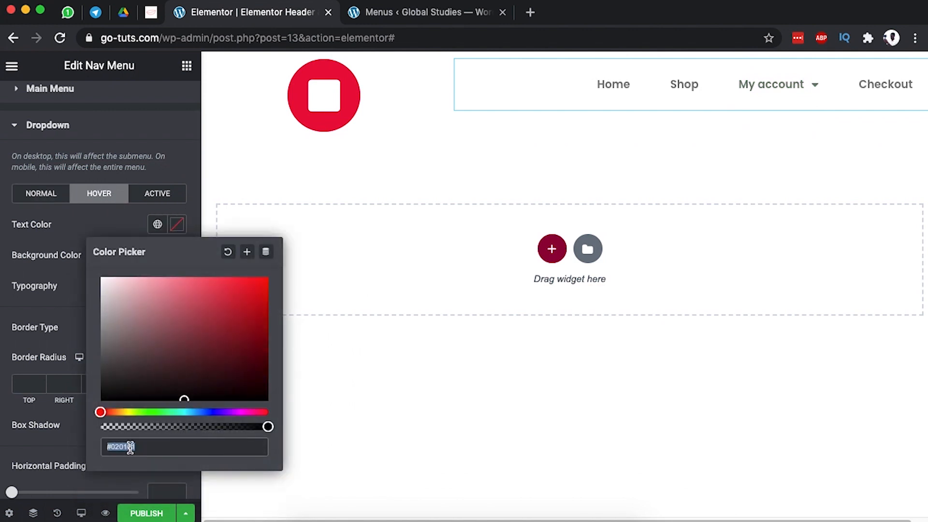
text(#ea0030)
drag(149, 447, 93, 435)
key(ctrl+c)
drag(117, 306, 78, 265)
click(55, 276)
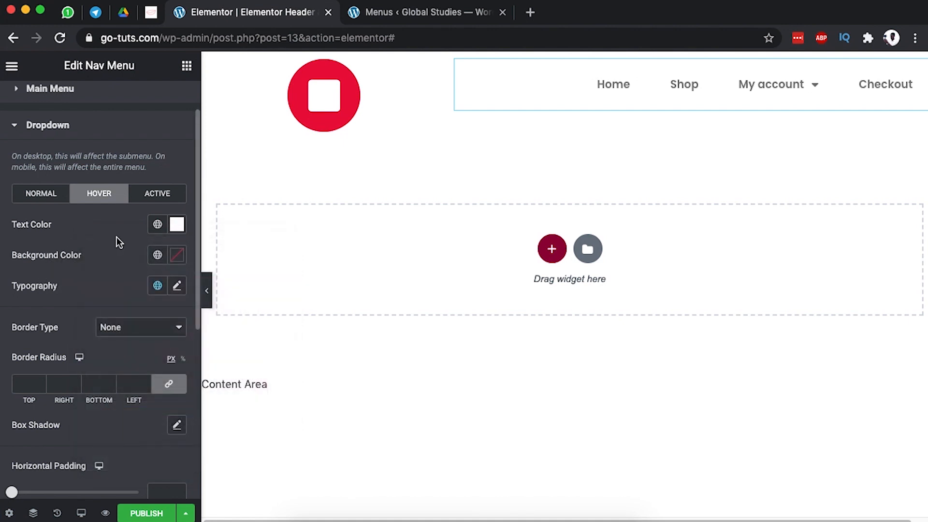
click(177, 256)
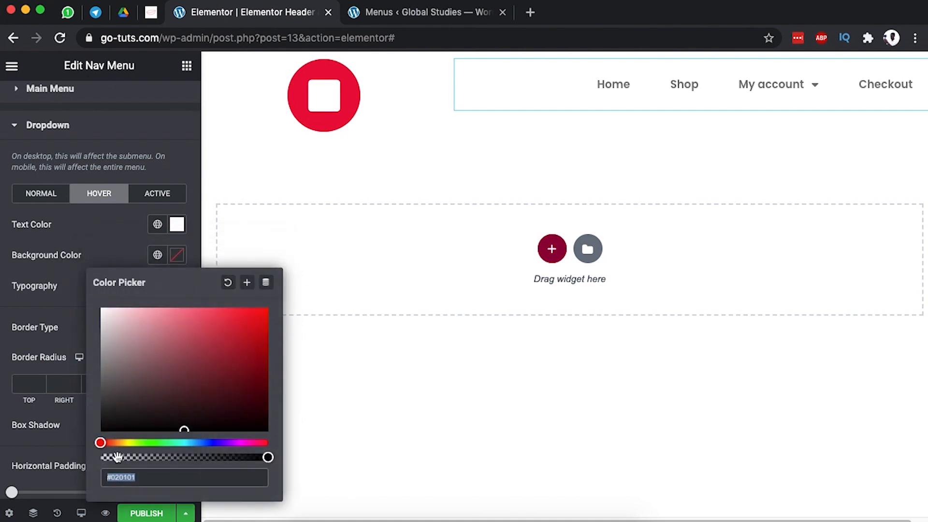
key(ctrl+v)
click(772, 128)
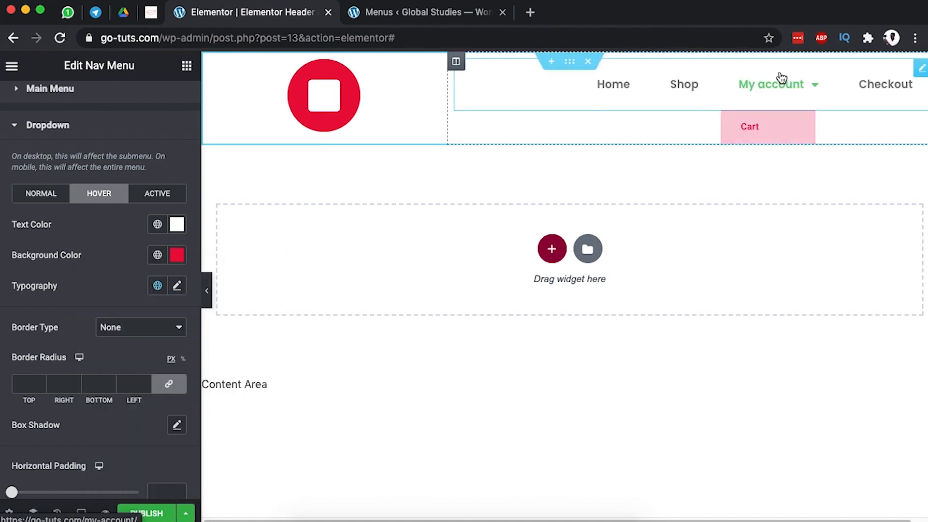
Set the dropdown typography to Poppins at 15 px.
click(178, 287)
click(144, 366)
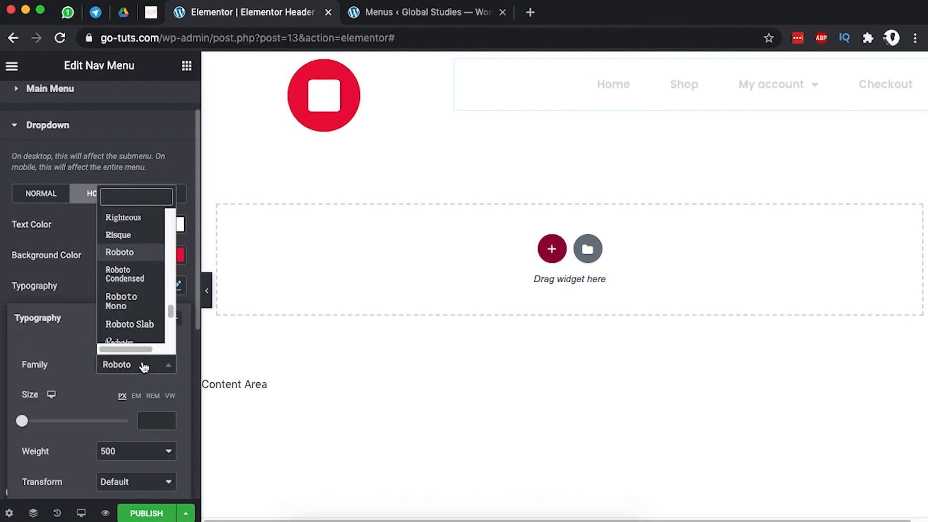
text(pop)
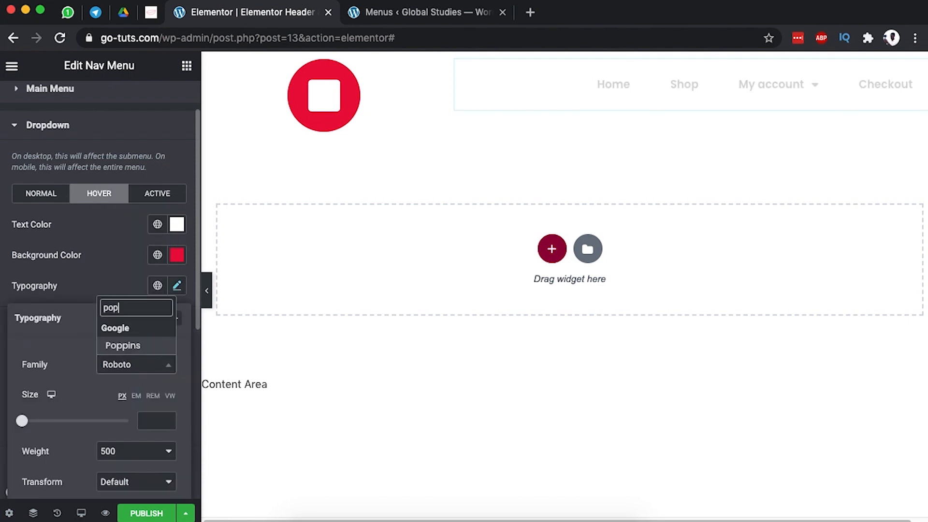
click(793, 82)
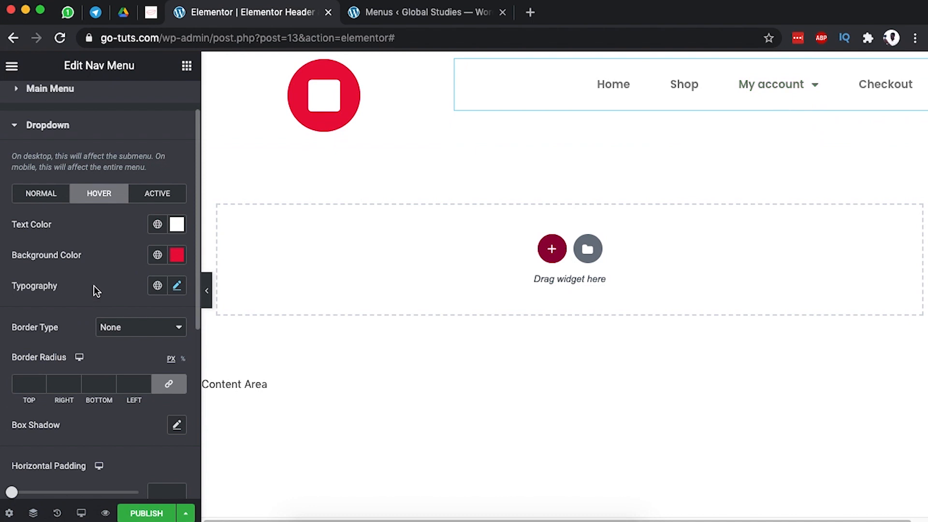
scroll(92, 283, down, 1)
click(177, 266)
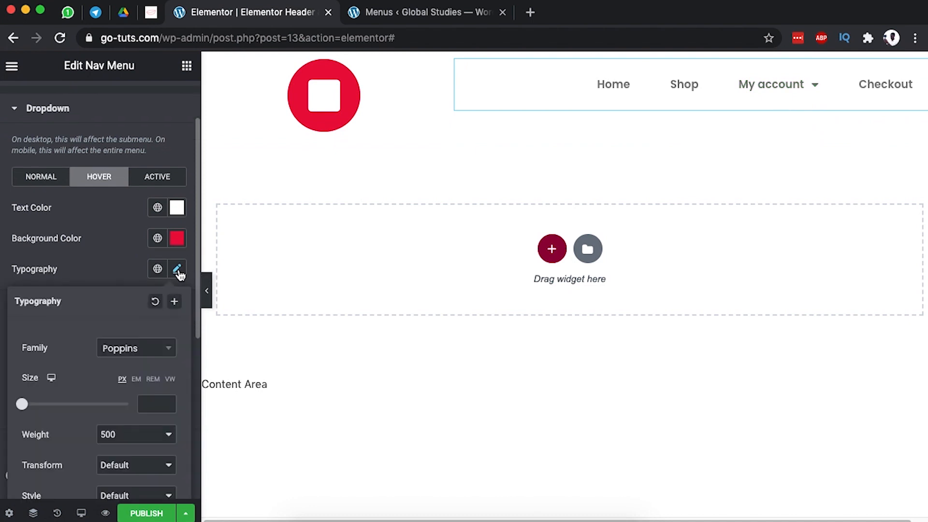
scroll(71, 318, down, 2)
mouse_move(779, 83)
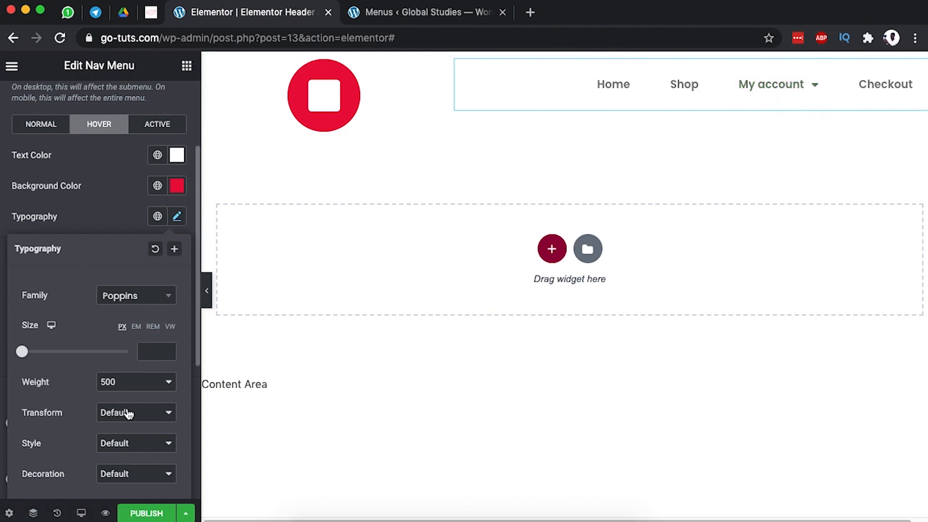
scroll(129, 414, down, 1)
mouse_move(27, 334)
mouse_down()
mouse_move(38, 331)
mouse_move(30, 329)
mouse_up()
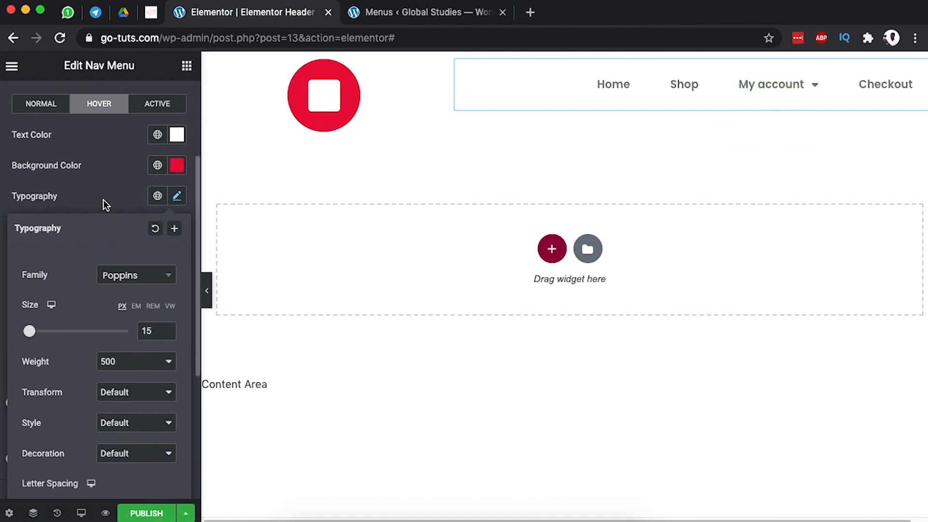
scroll(43, 133, up, 3)
click(31, 236)
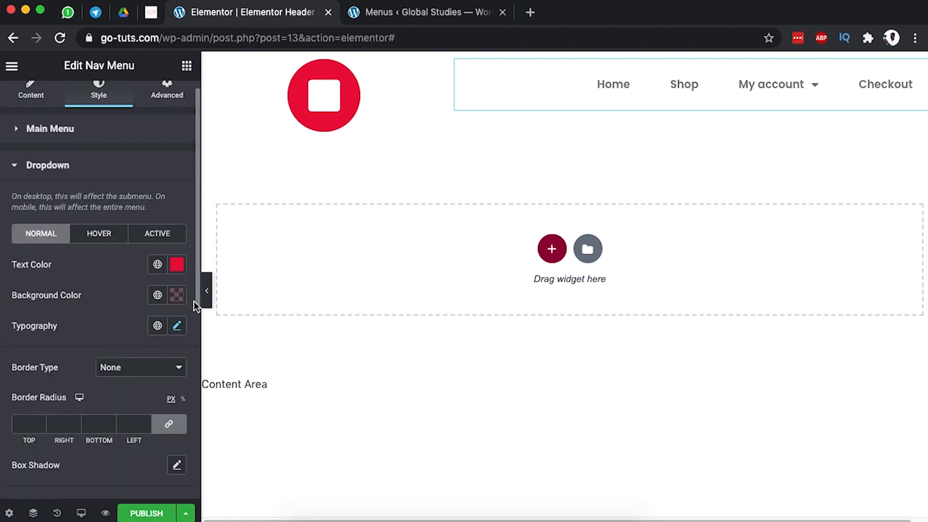
Review the dropdown typography settings and hover-state colours.
scroll(115, 331, down, 1)
click(177, 270)
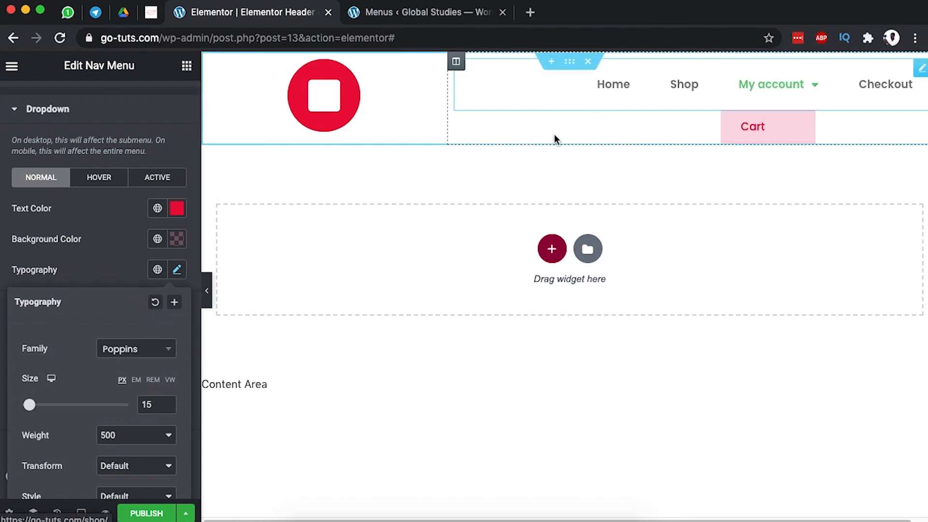
click(115, 243)
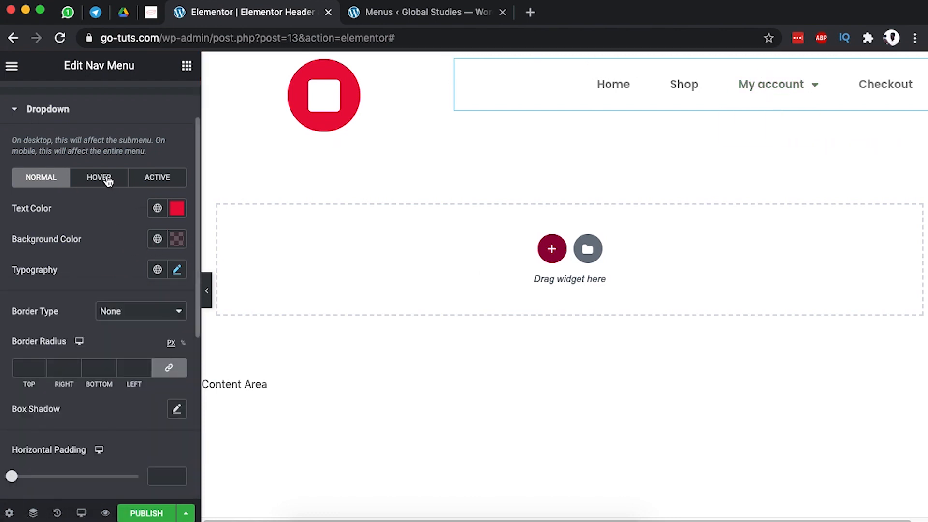
click(95, 183)
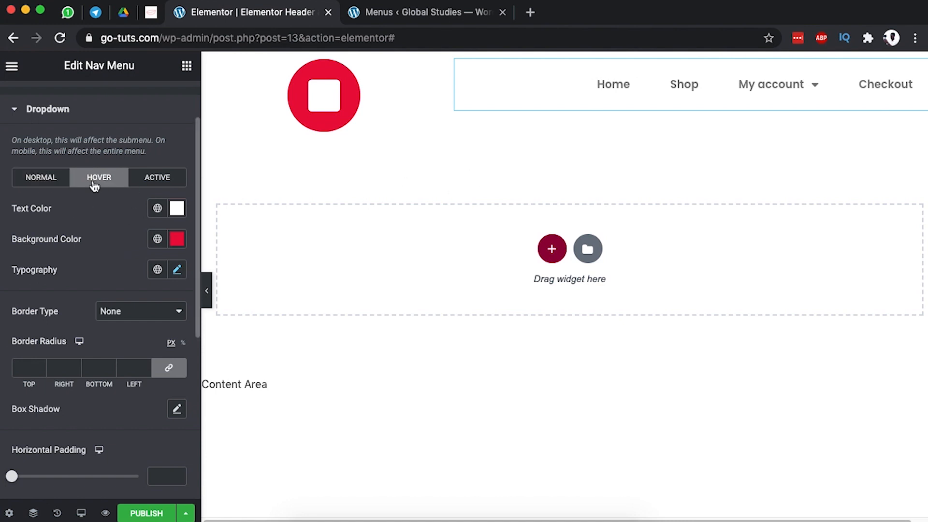
Set the dropdown's active-item text colour to red.
click(157, 177)
mouse_move(773, 92)
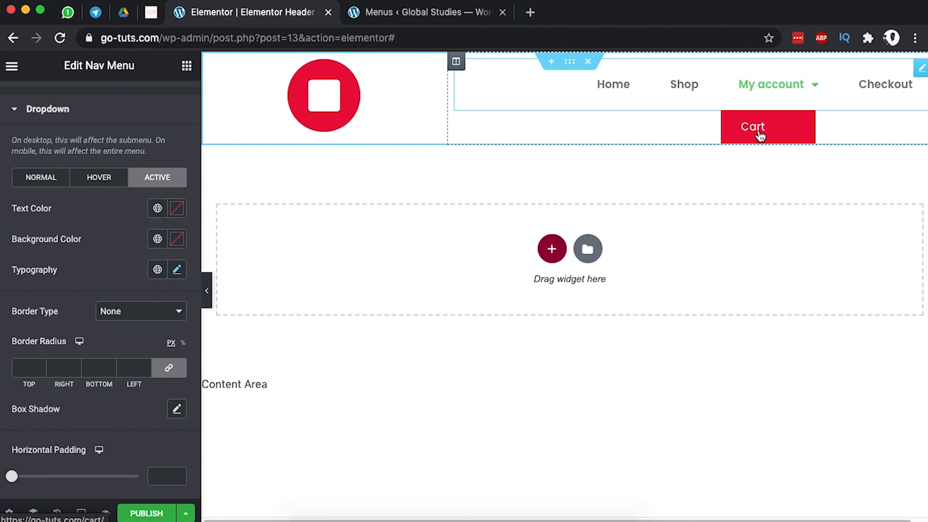
click(177, 208)
click(131, 430)
text(#020101)
key(super+v)
click(144, 224)
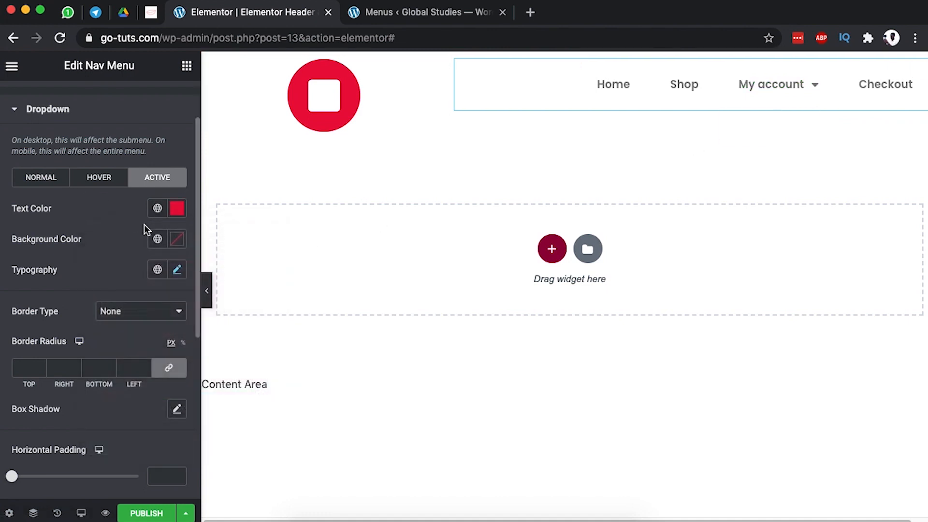
Leave the active background colour empty and check the active typography settings.
click(177, 239)
click(182, 411)
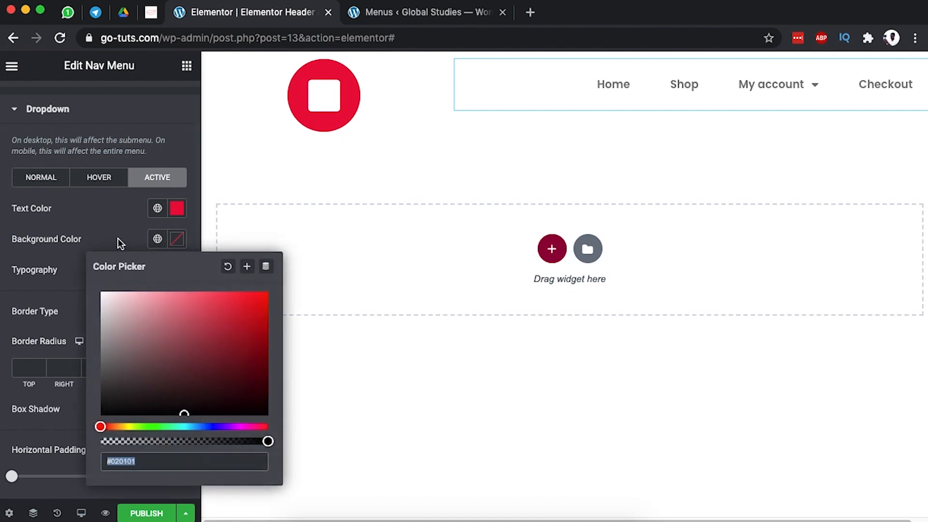
click(227, 268)
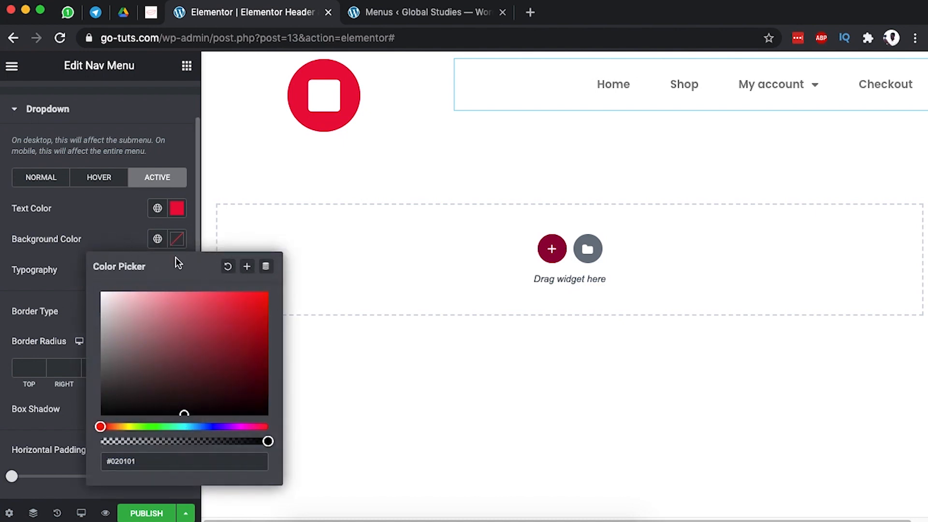
click(138, 235)
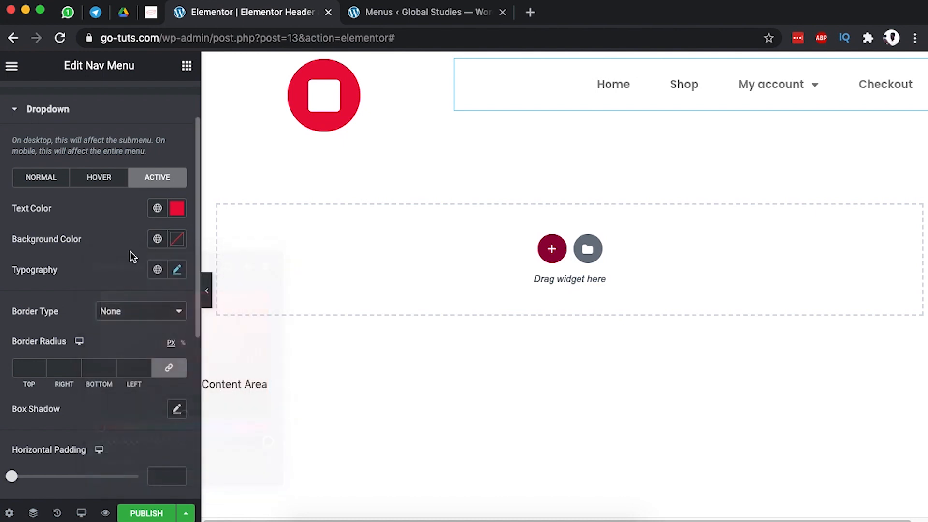
click(177, 270)
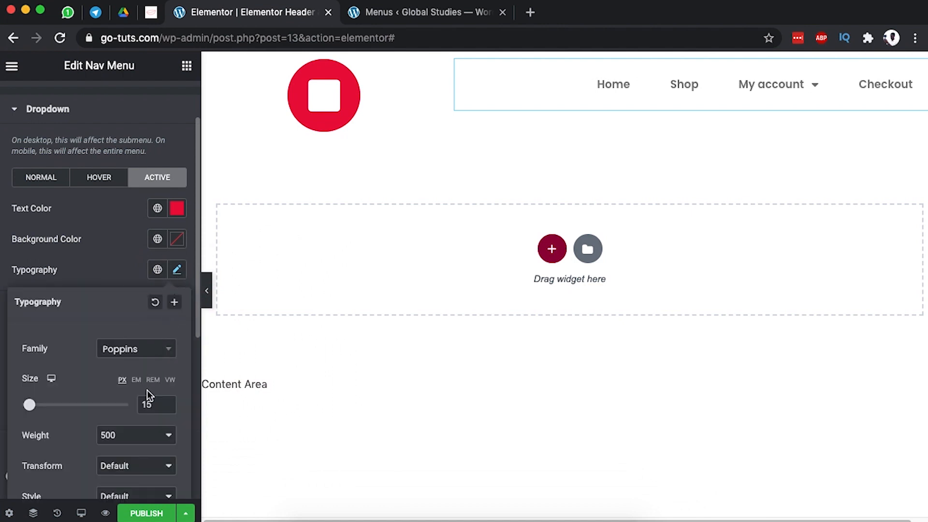
click(103, 278)
scroll(134, 371, down, 5)
scroll(135, 367, up, 5)
scroll(135, 367, up, 2)
scroll(136, 367, down, 3)
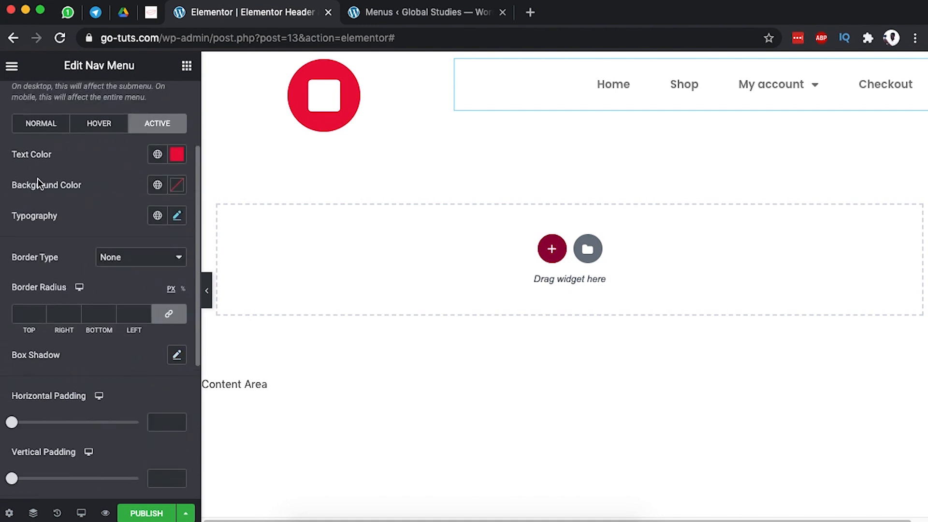
scroll(34, 177, up, 2)
Change the main menu's normal text colour from grey to red.
click(29, 111)
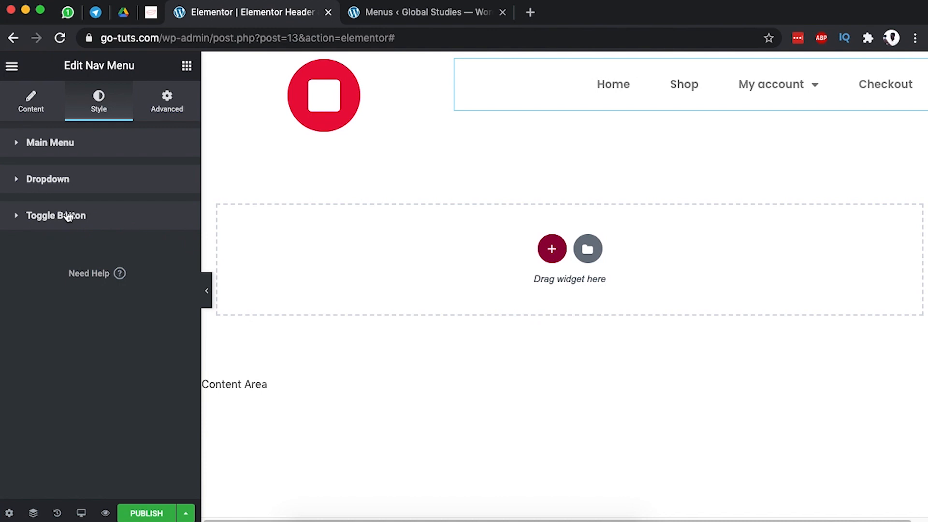
click(53, 143)
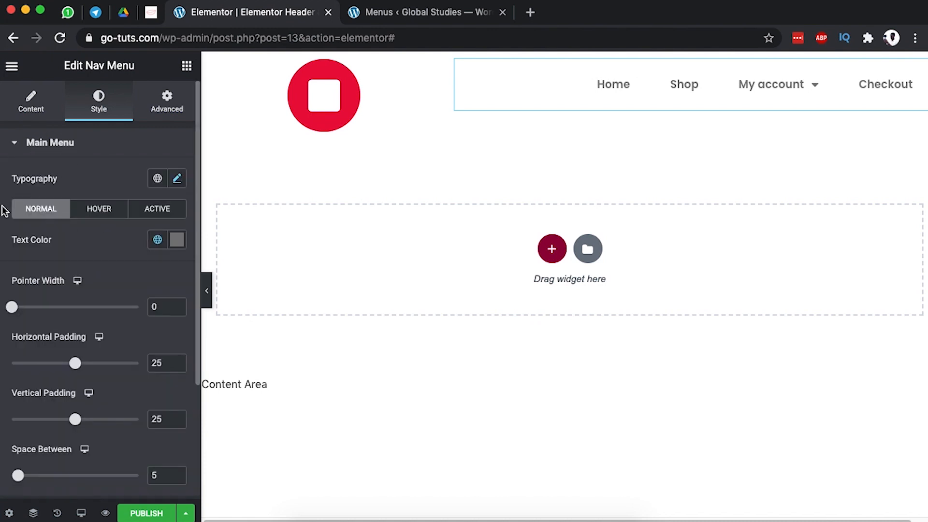
scroll(130, 232, down, 1)
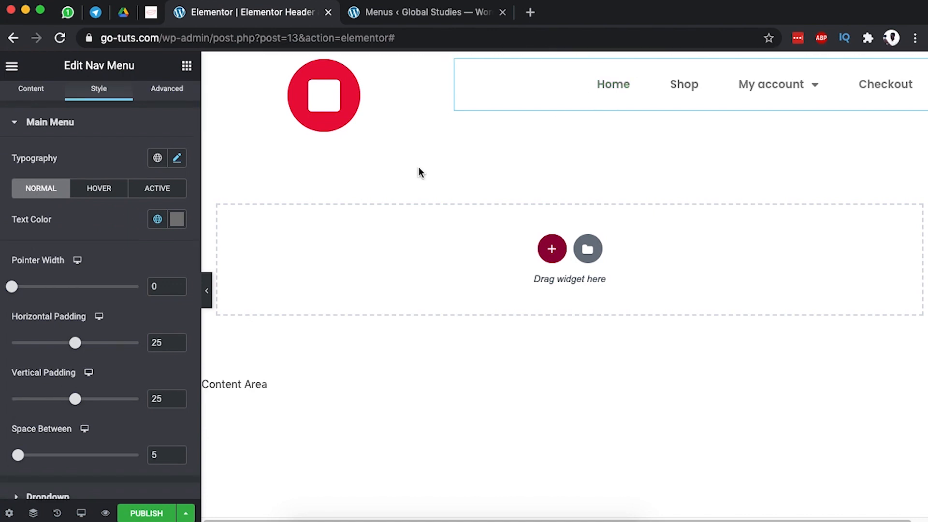
click(177, 219)
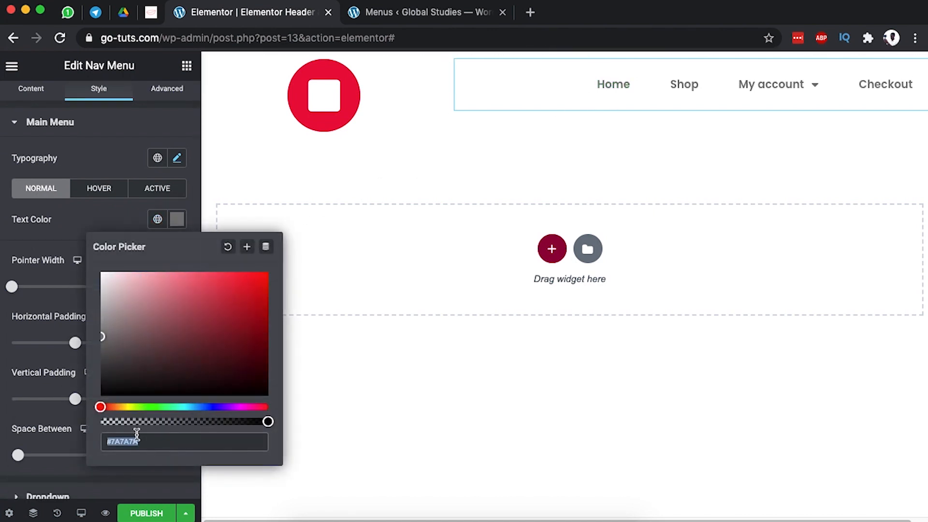
key(super+v)
click(75, 217)
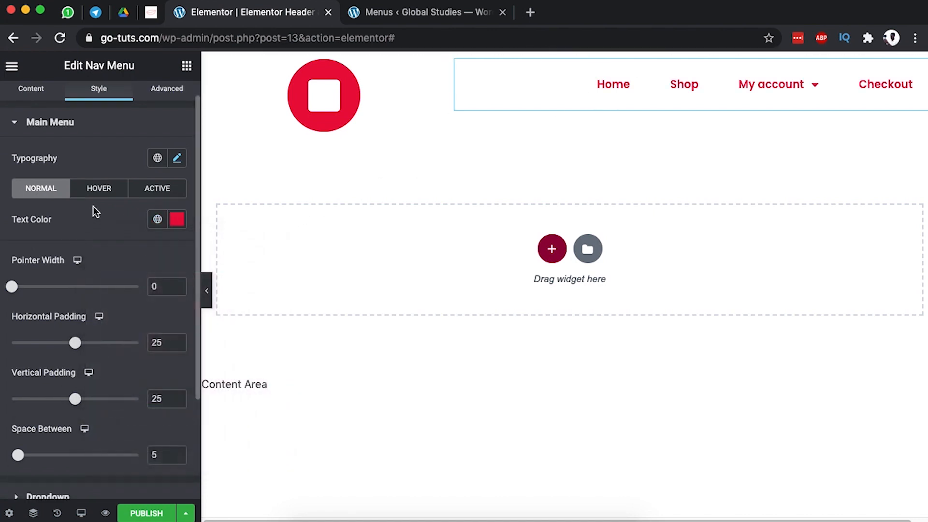
Make the main menu hover text semi-transparent red #EA003E with pointer width 4.
click(97, 195)
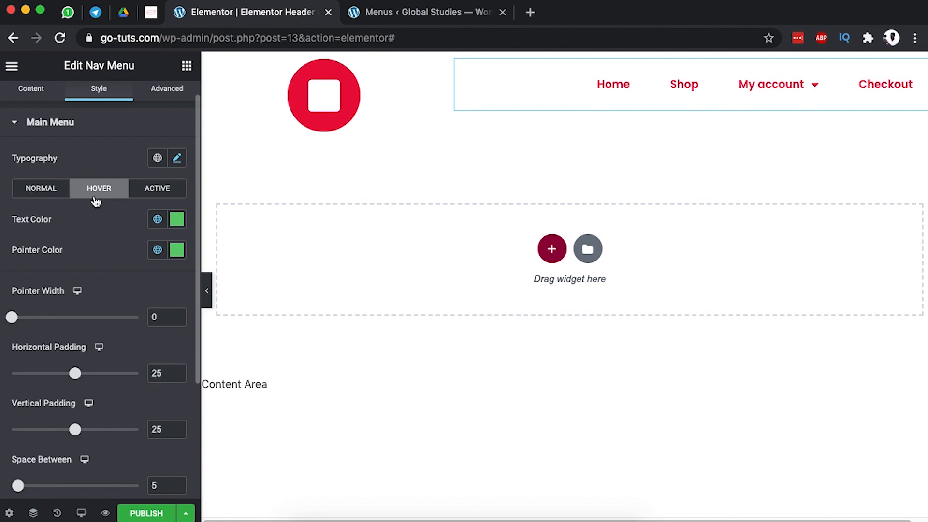
click(30, 194)
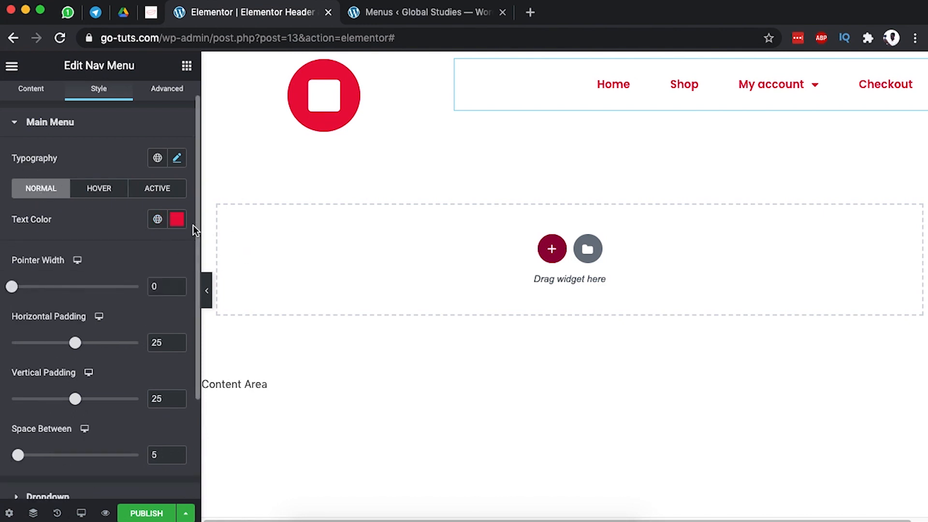
click(91, 193)
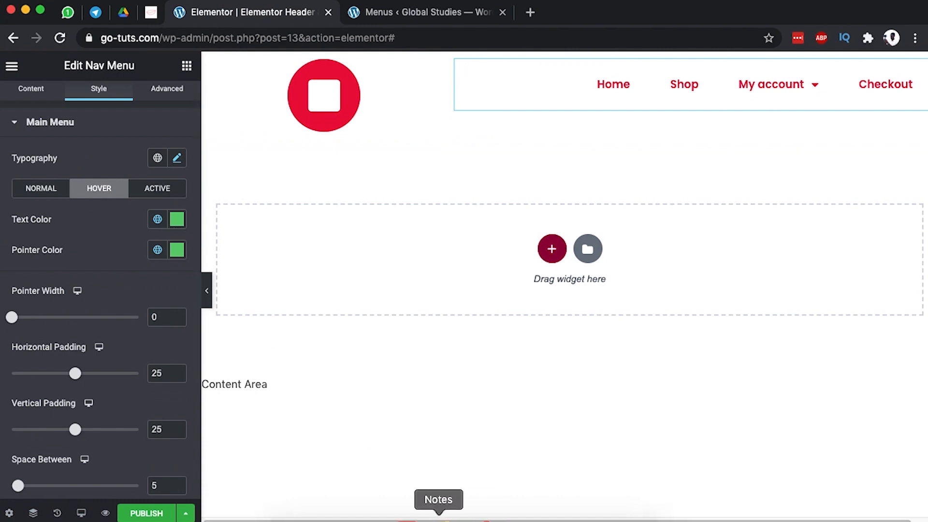
click(177, 219)
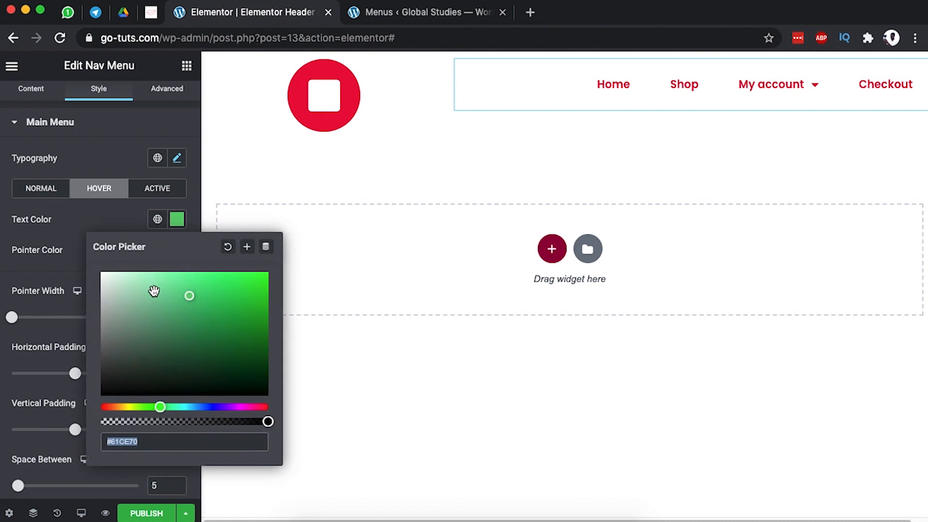
text(#EA003E)
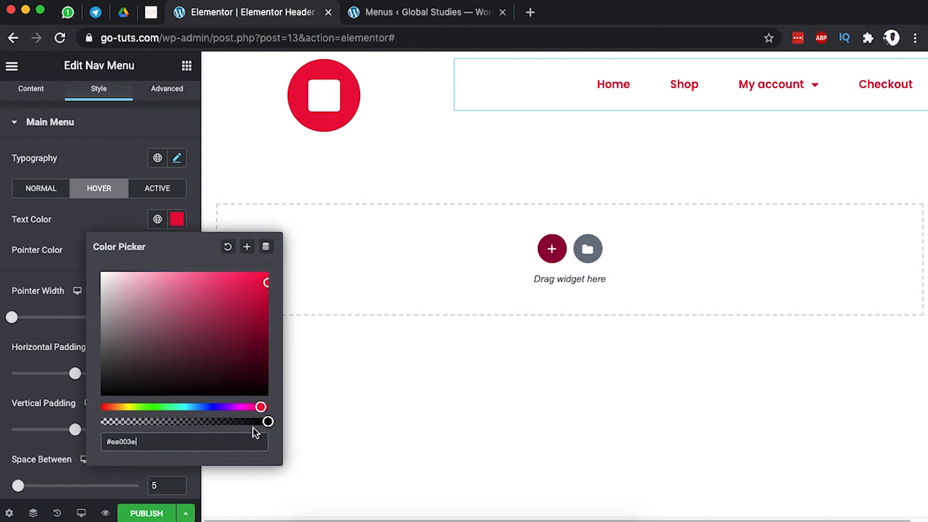
drag(266, 421, 190, 421)
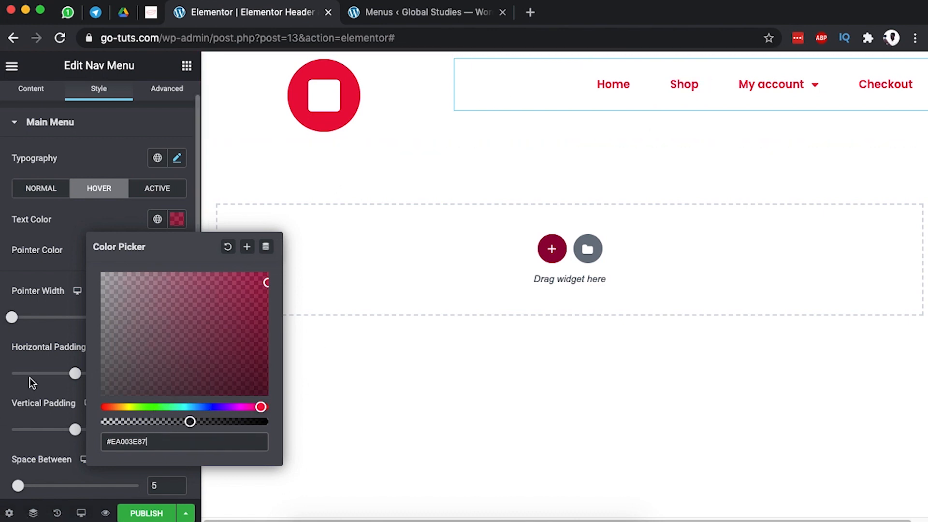
click(19, 387)
drag(13, 320, 1, 317)
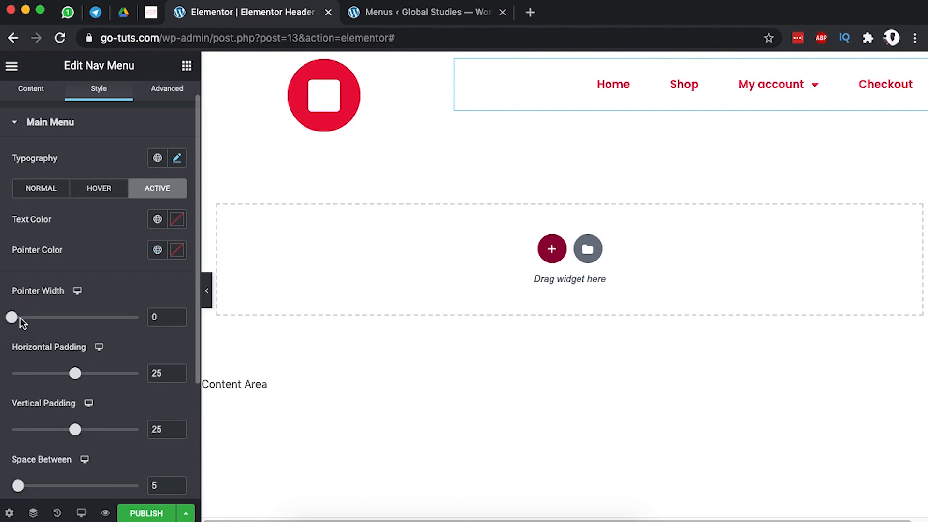
mouse_move(13, 318)
mouse_down()
mouse_move(91, 319)
mouse_move(2, 317)
mouse_up()
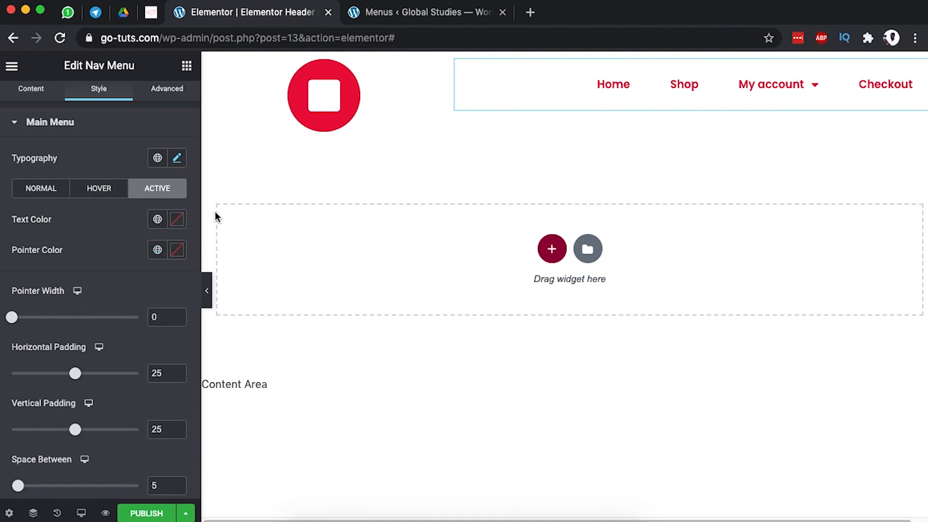
Make the active menu text red, leaving the active pointer colour empty.
click(177, 219)
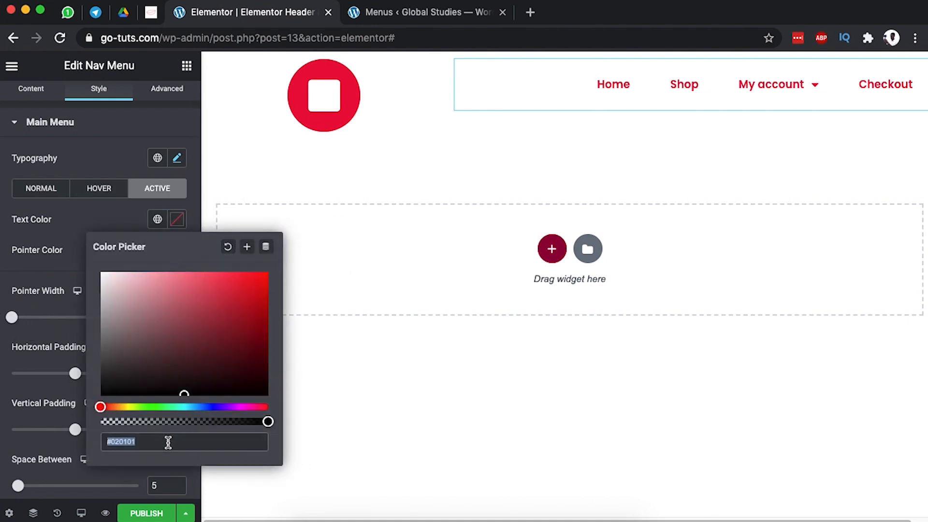
key(super+v)
click(81, 225)
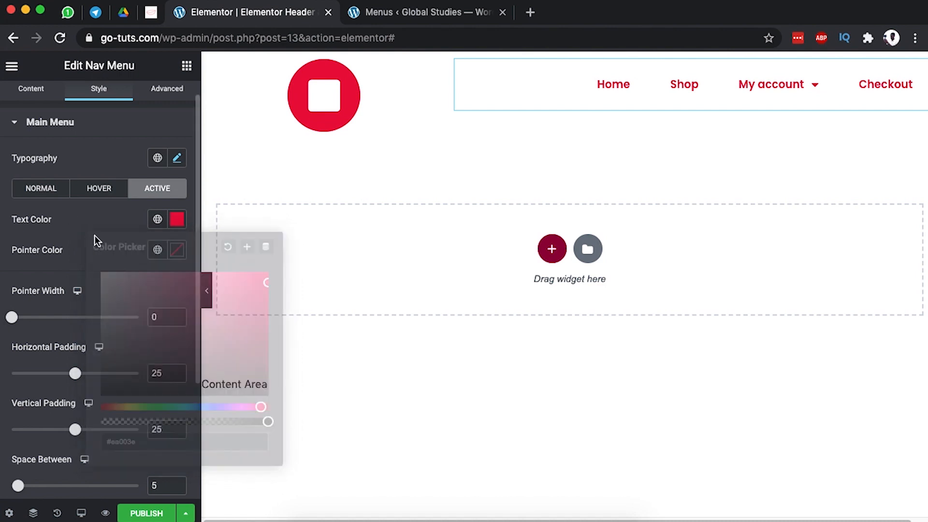
click(177, 250)
click(100, 247)
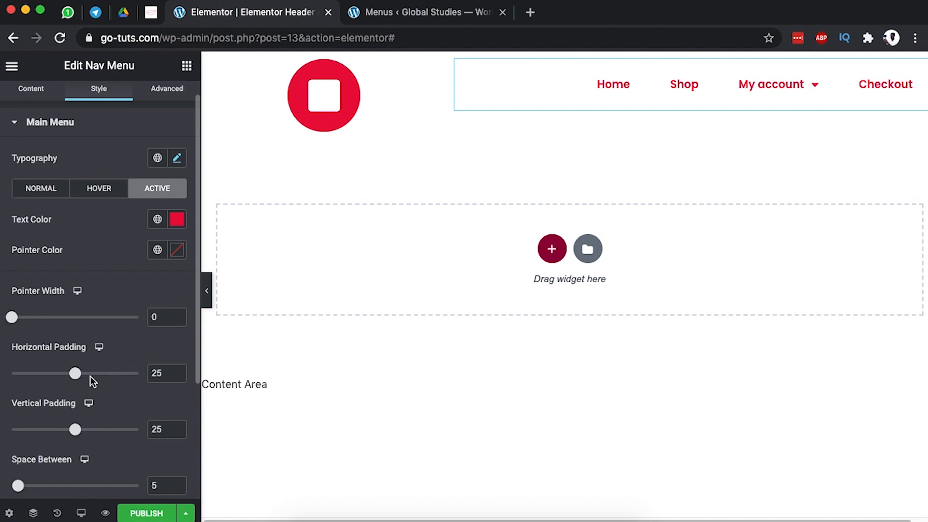
scroll(142, 401, down, 1)
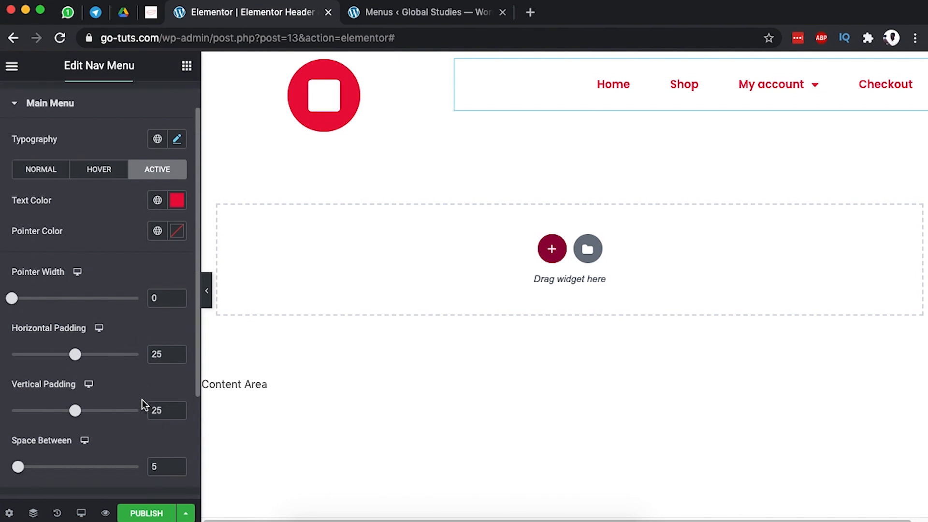
scroll(141, 399, up, 2)
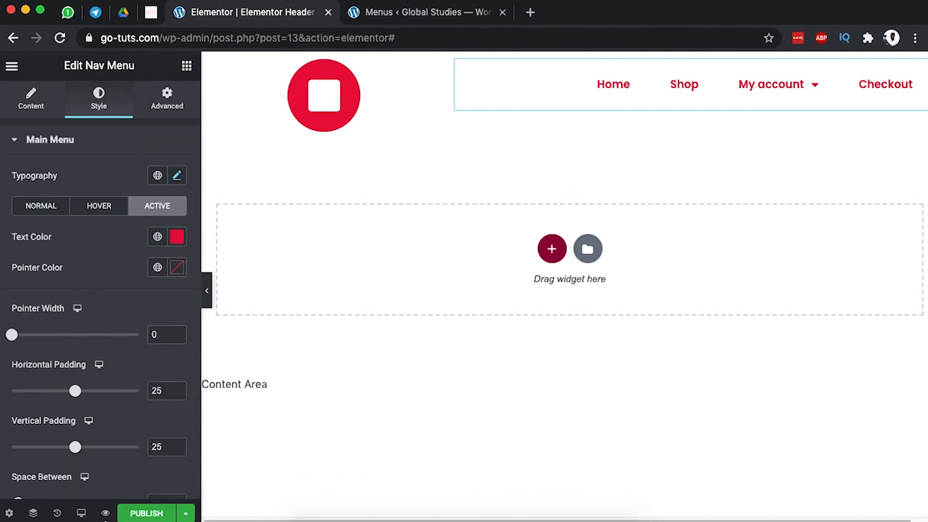
Preview Elementor Header #13 in its own tab, then return to the header editor.
mouse_move(104, 513)
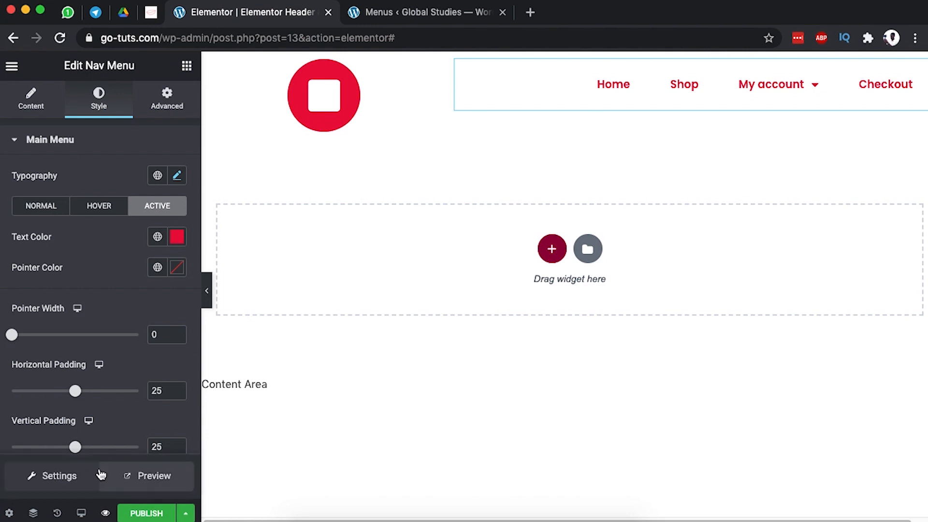
click(151, 480)
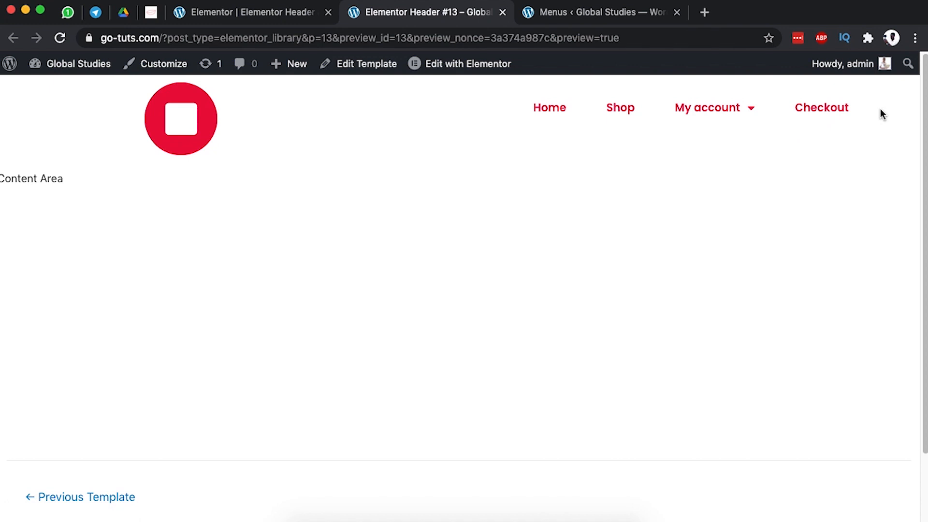
click(224, 11)
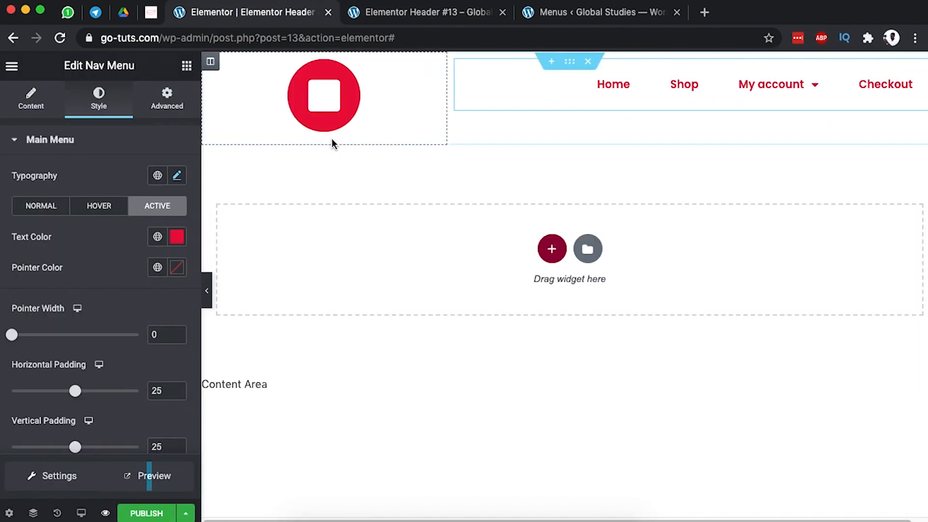
Left-align the logo icon and set its size 30, padding 15 and rotation 37.
click(431, 68)
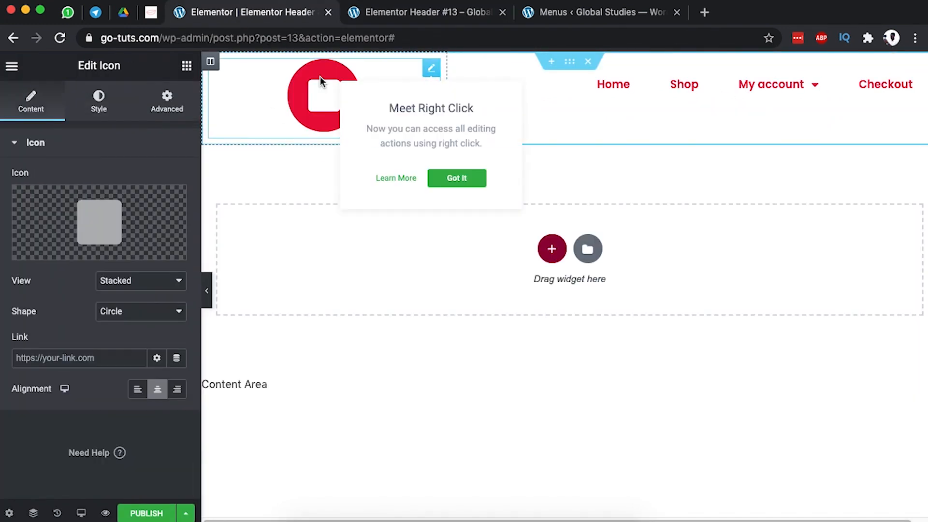
click(138, 392)
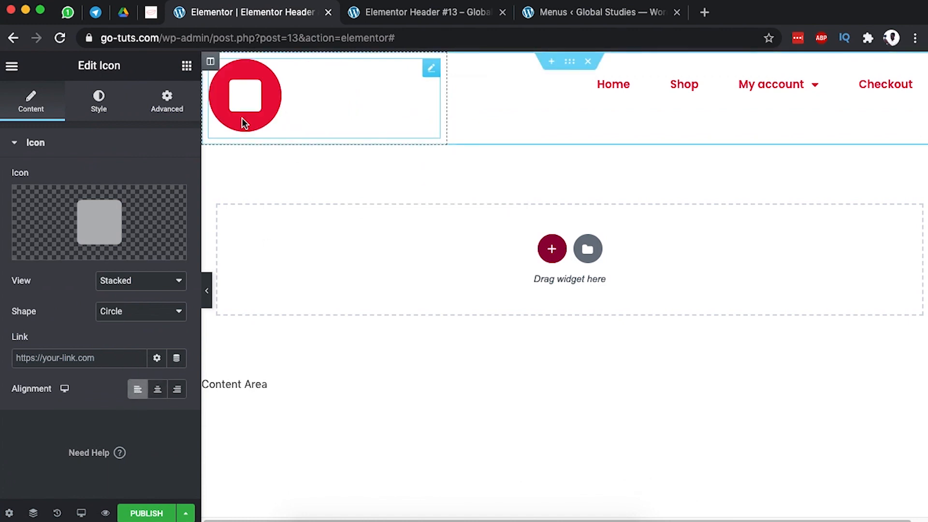
click(110, 102)
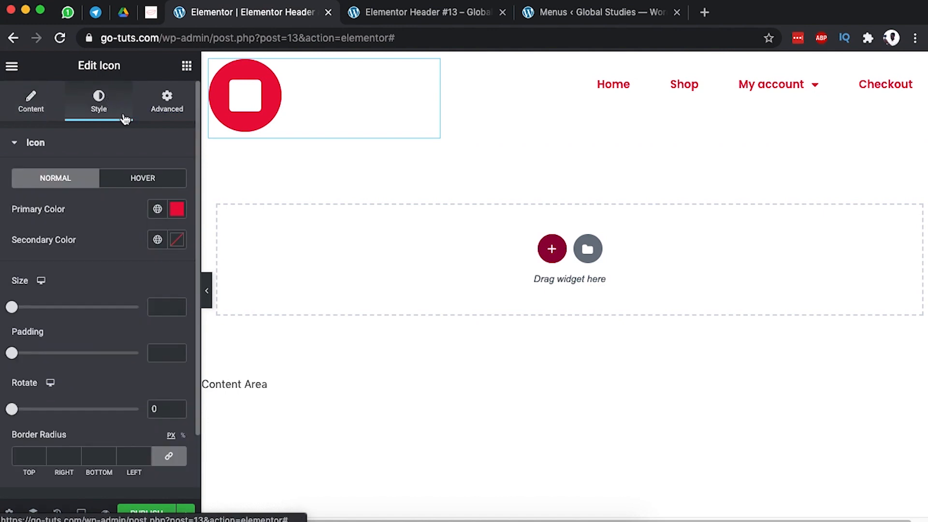
drag(15, 311, 24, 309)
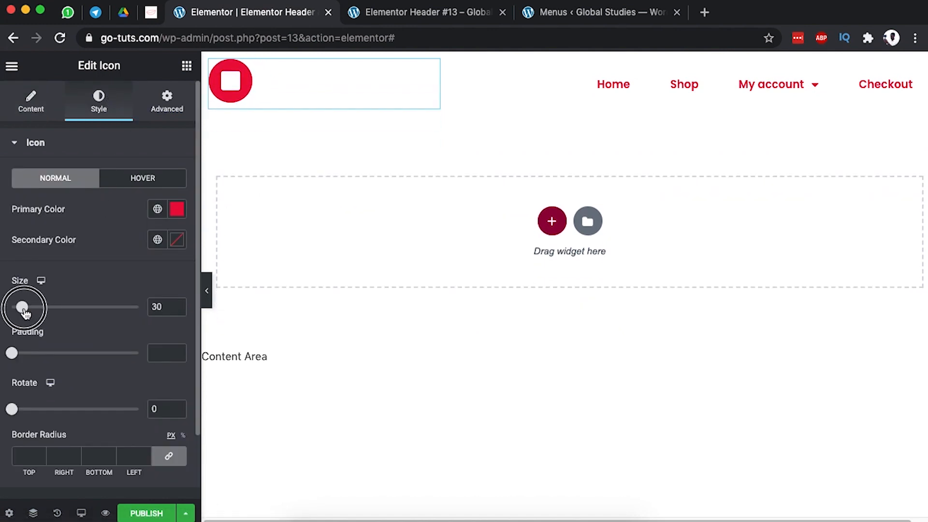
drag(13, 355, 32, 353)
scroll(70, 408, down, 2)
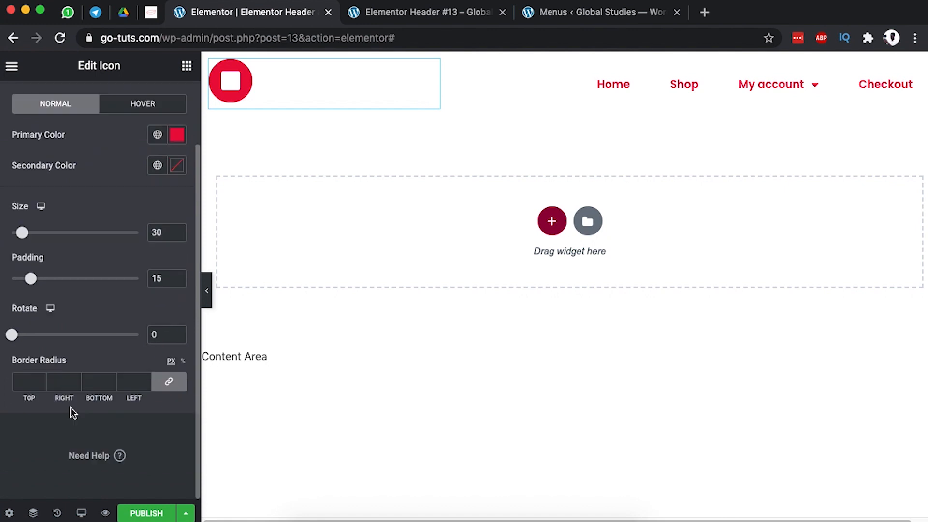
drag(11, 369, 25, 372)
Give the logo icon a translucent red #EA003EB8 hover colour.
click(153, 139)
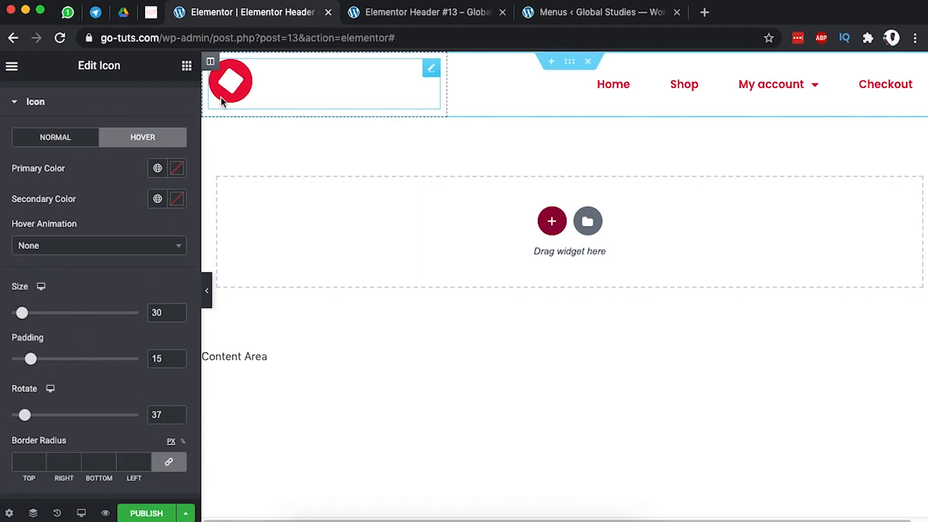
click(177, 168)
click(139, 387)
text(#ea003e)
drag(268, 371, 213, 370)
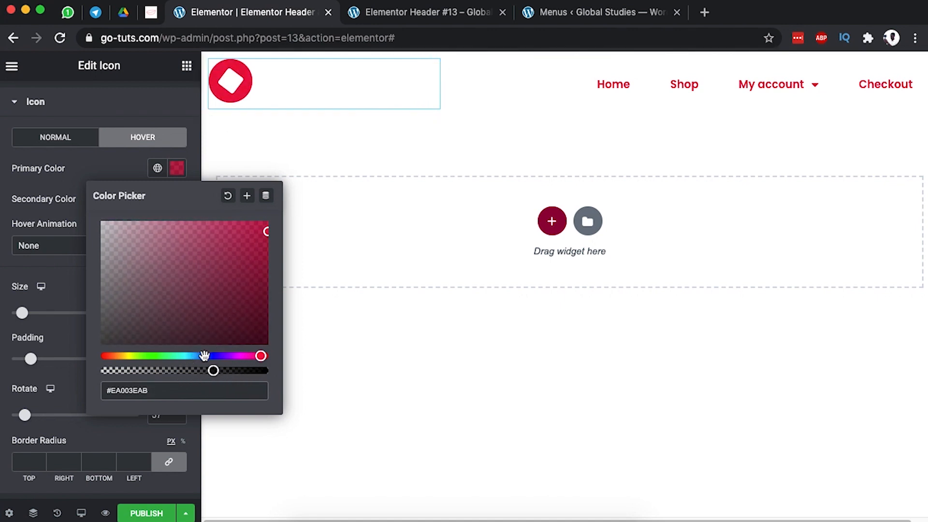
drag(213, 371, 221, 371)
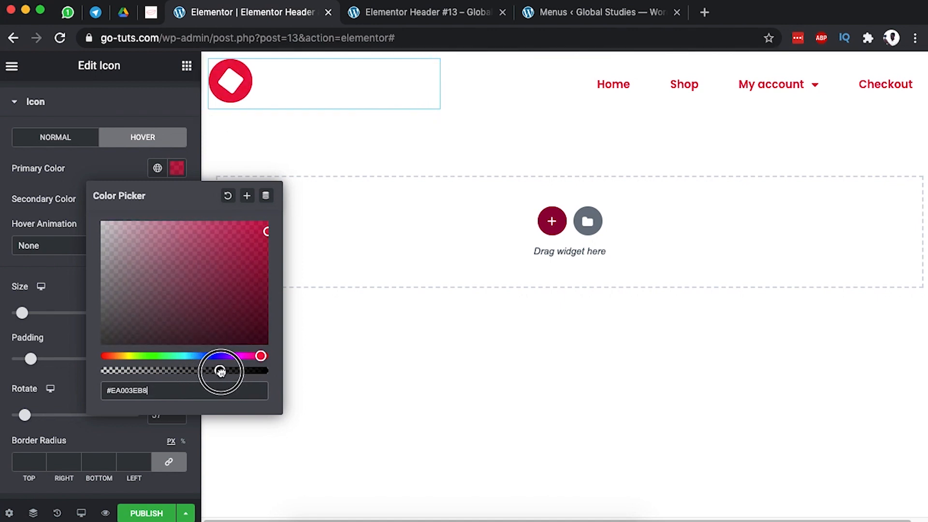
click(110, 165)
scroll(112, 303, up, 2)
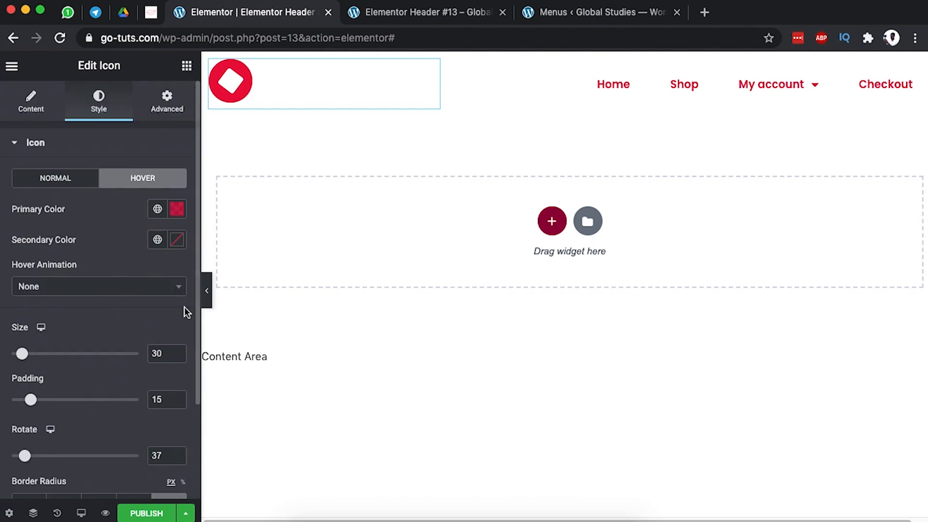
In Tablet preview, set the nav menu's dropdown breakpoint to Mobile (< 768px).
click(81, 513)
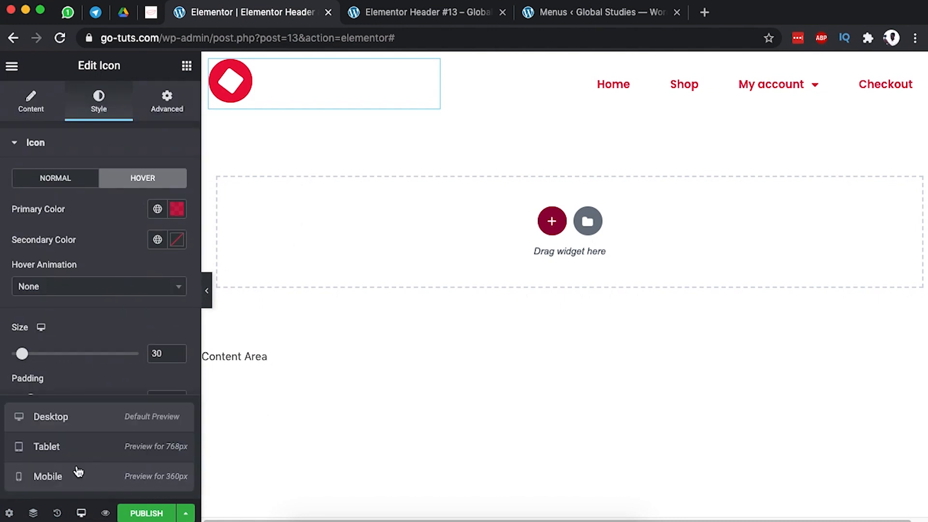
click(78, 452)
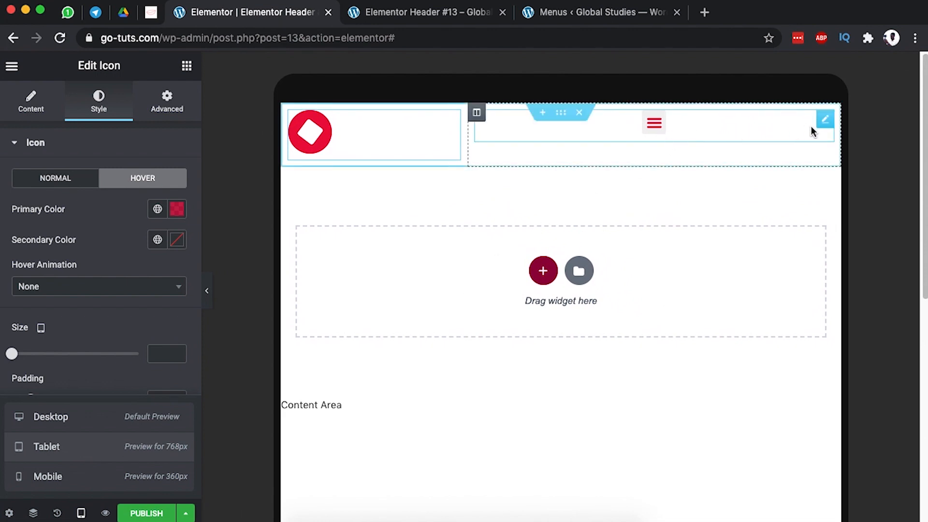
click(826, 121)
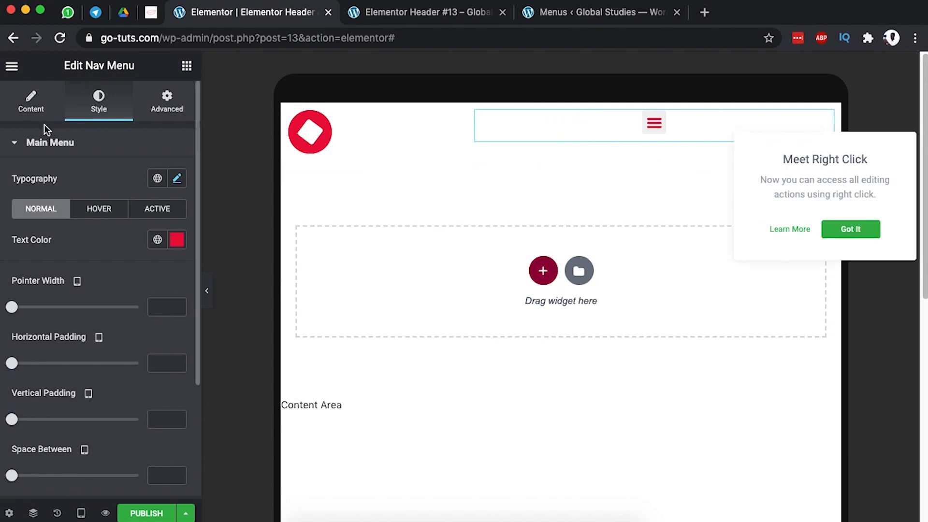
click(28, 110)
scroll(22, 307, down, 3)
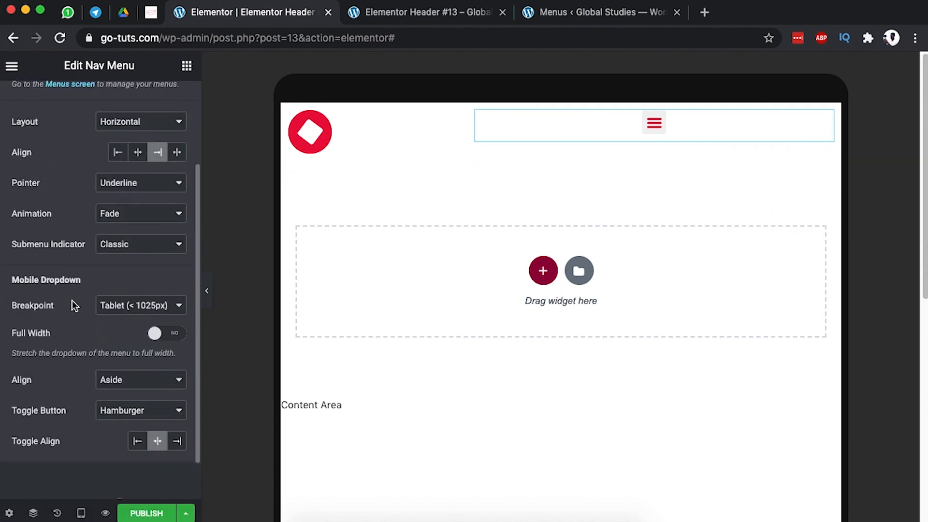
click(129, 305)
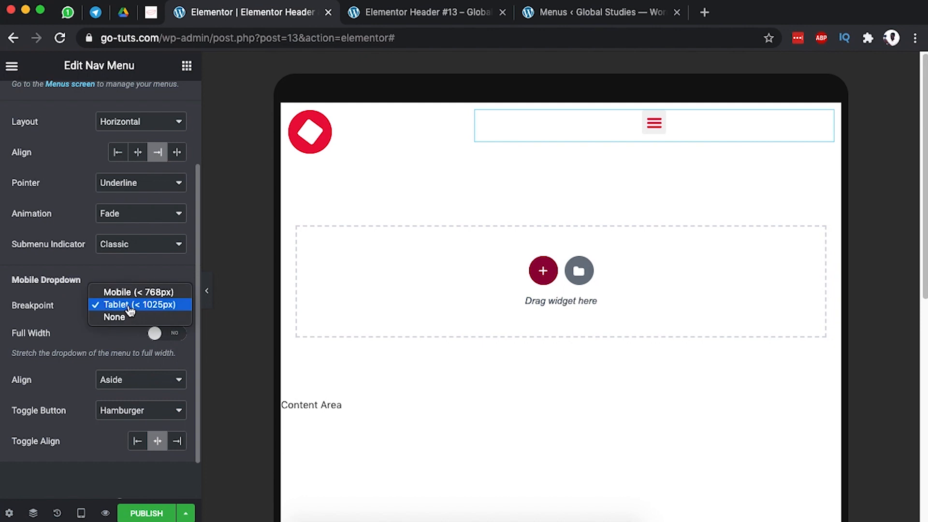
click(135, 296)
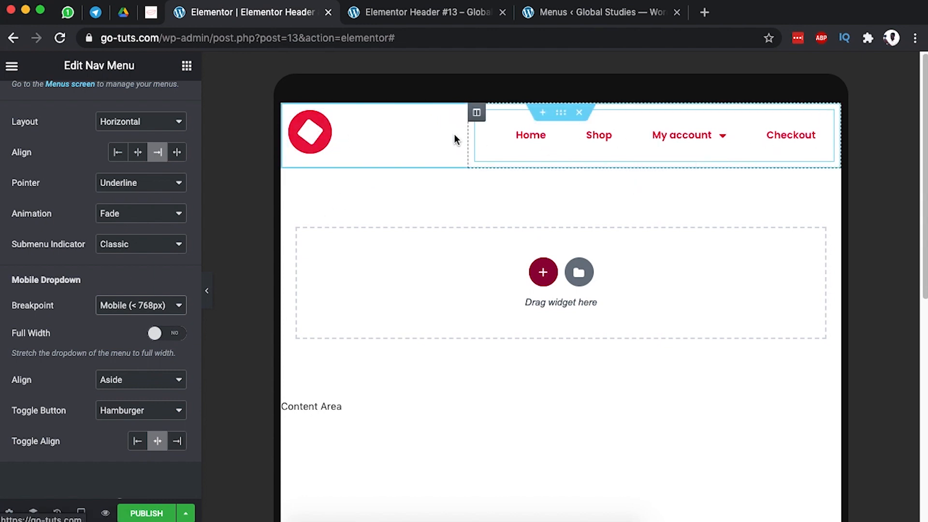
click(347, 118)
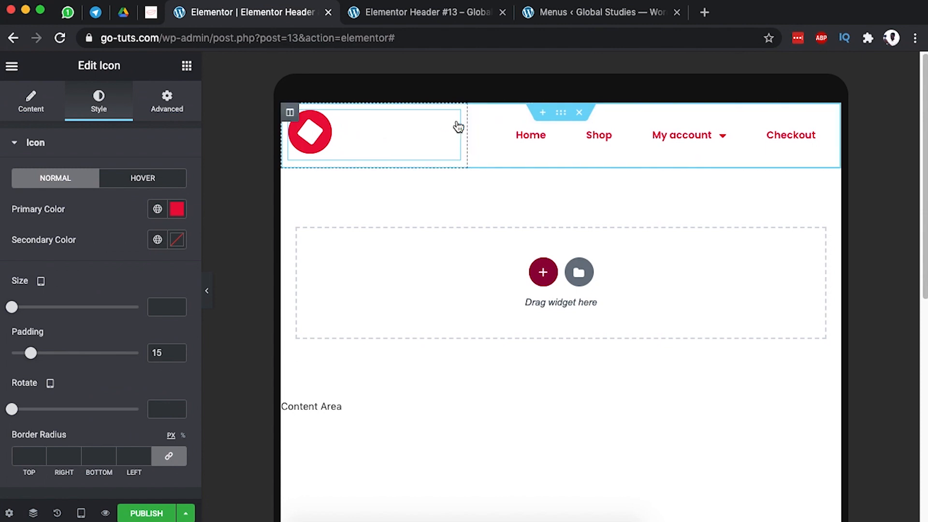
Unlink the logo icon's tablet padding and set it to 0, 0, 0, 10 px.
click(166, 109)
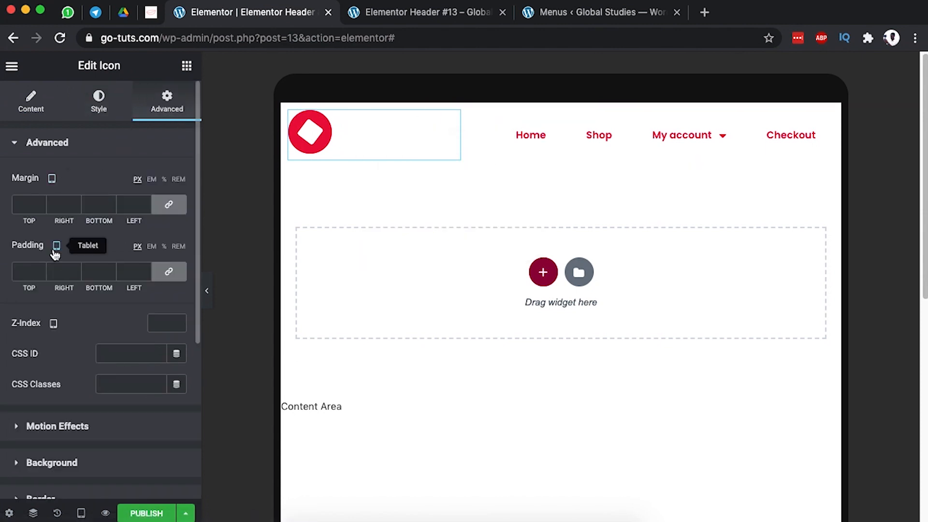
click(168, 275)
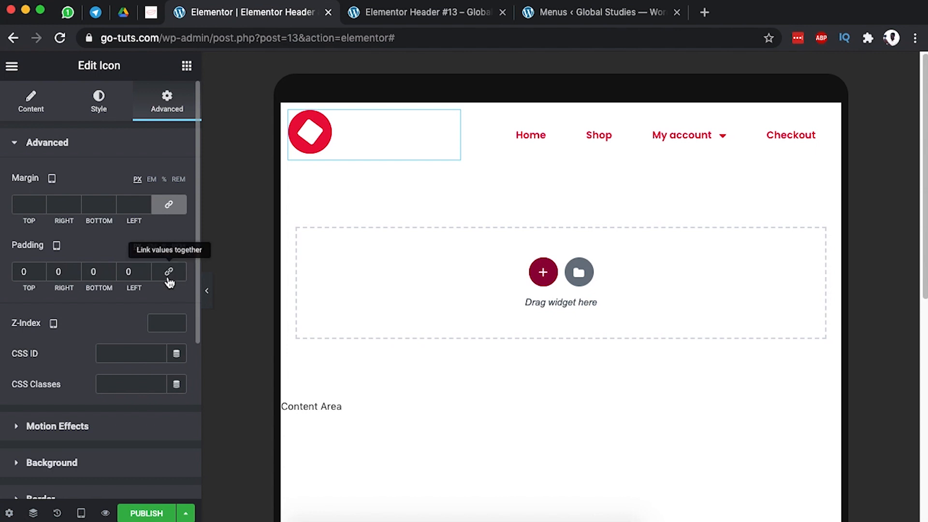
click(128, 272)
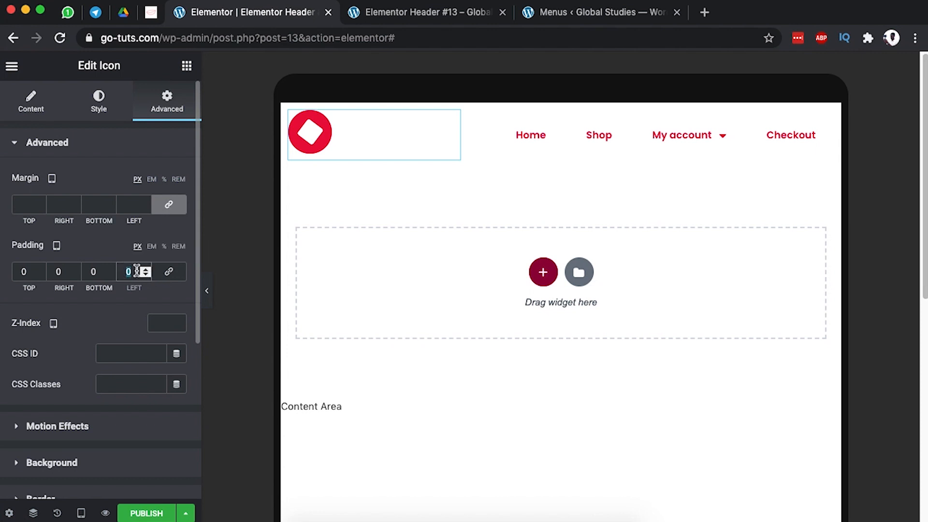
text(5)
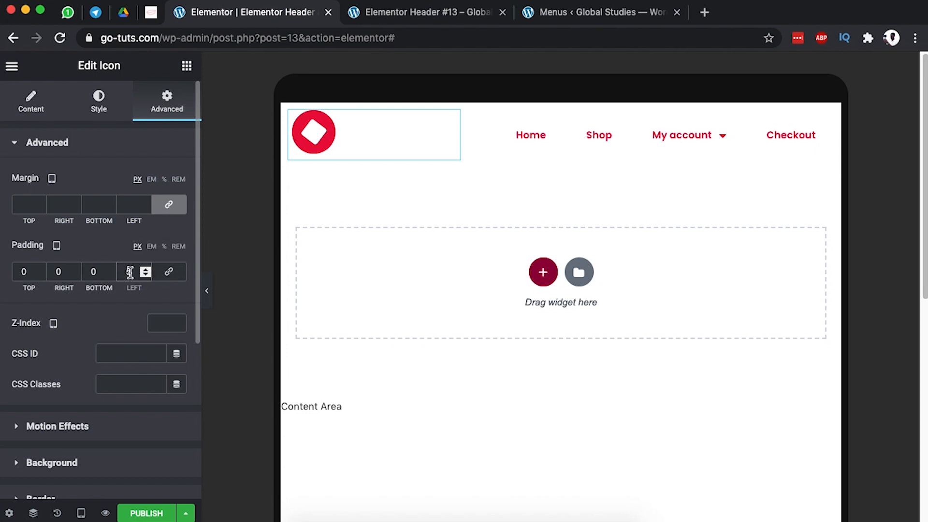
key(BackSpace)
text(10)
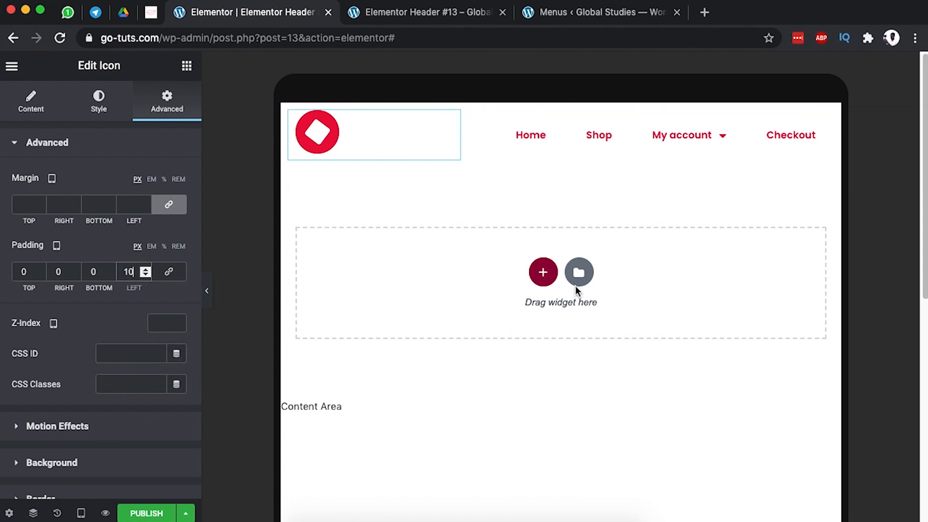
scroll(121, 439, down, 3)
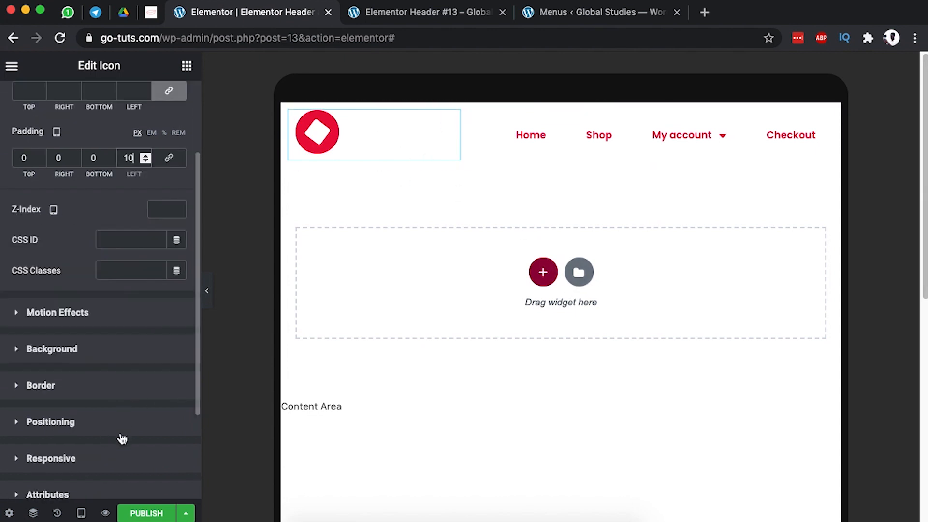
click(81, 514)
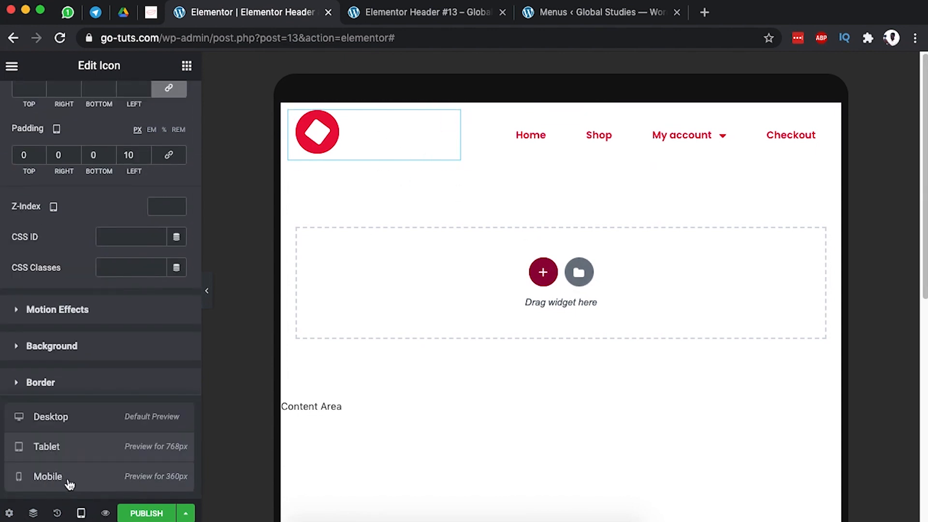
In mobile preview, set the logo column width to 30 and the menu column to 70.
click(48, 477)
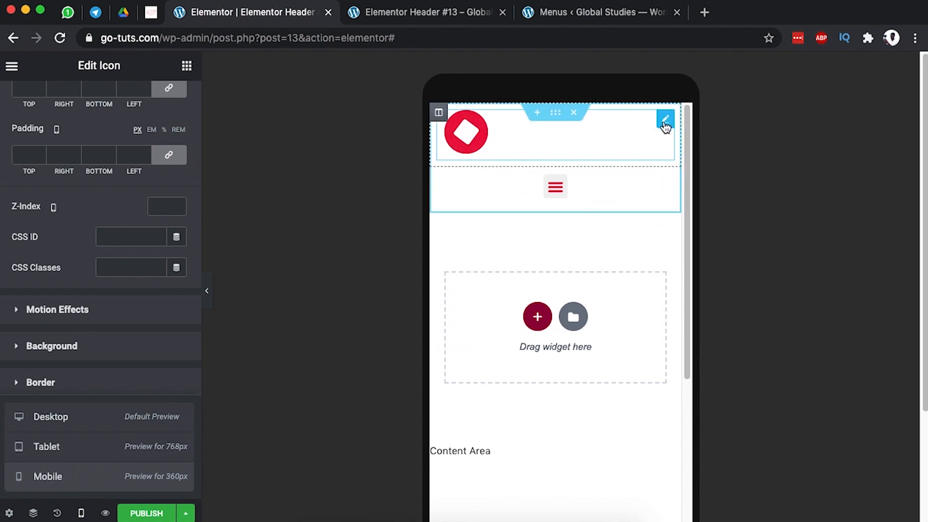
click(439, 113)
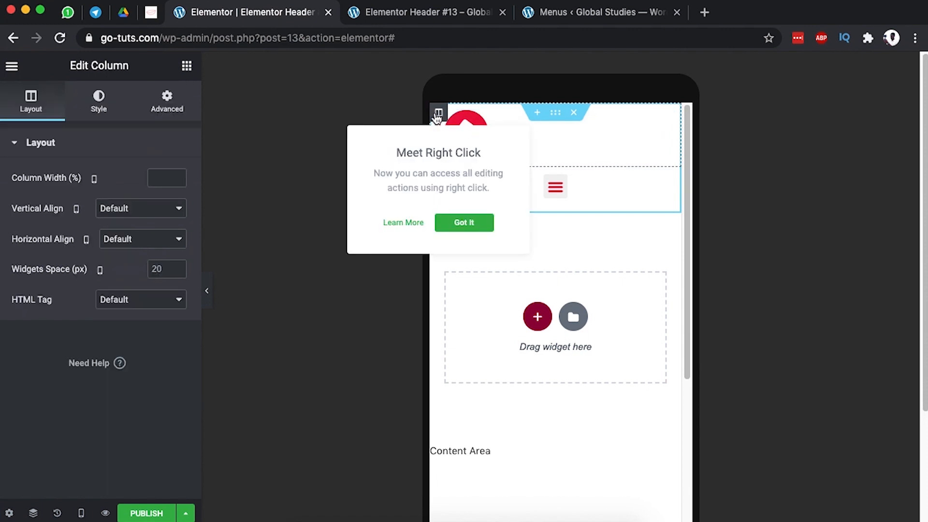
click(167, 178)
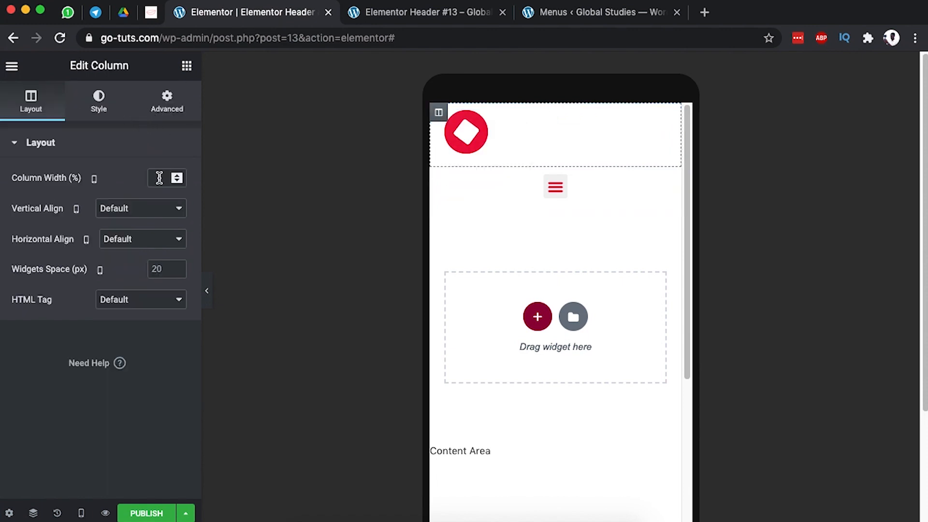
text(30)
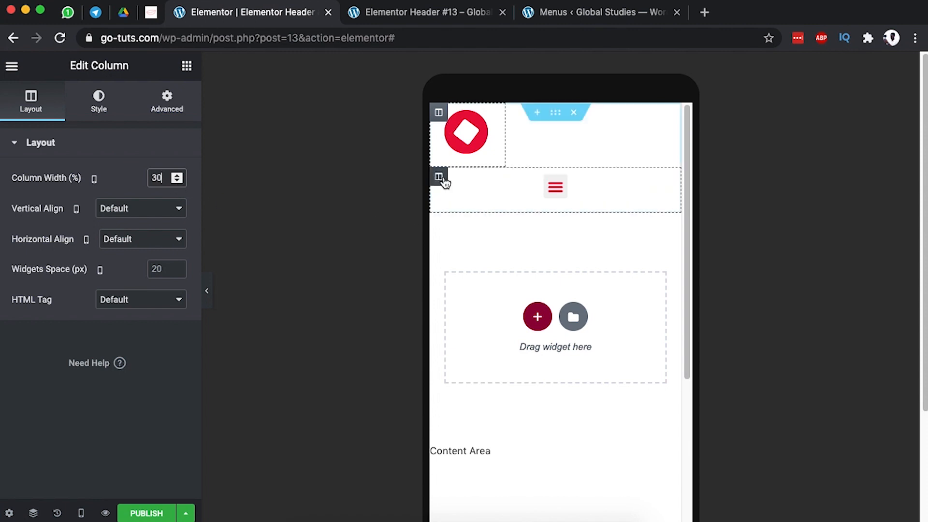
click(439, 178)
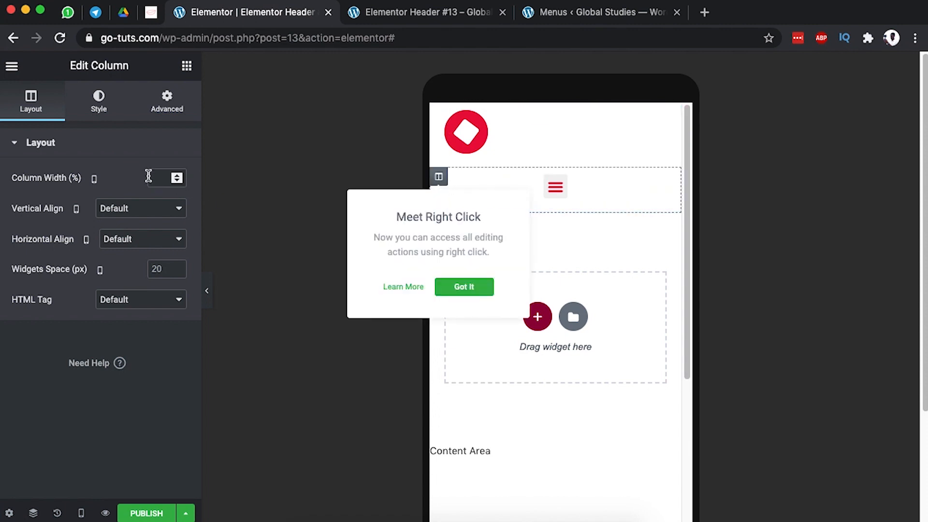
click(163, 180)
text(70)
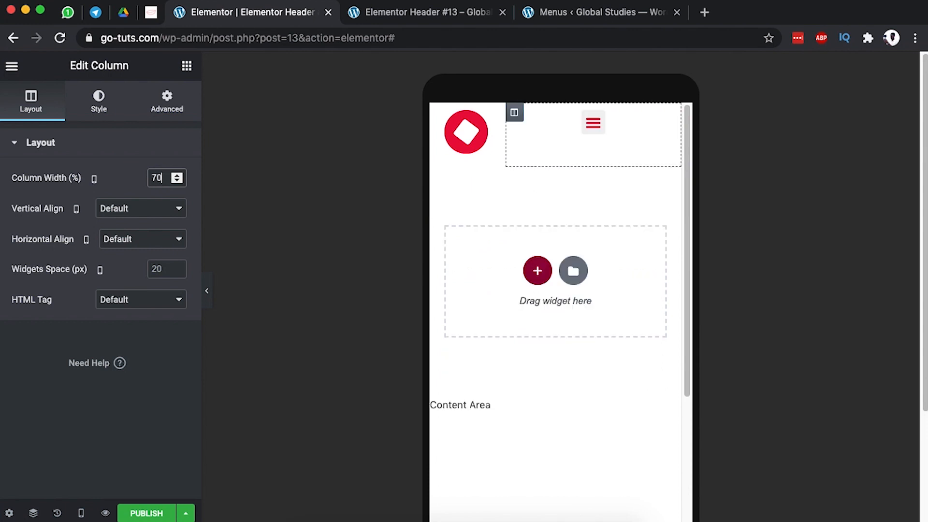
Vertically centre the menu column's content and set its width to 20%.
click(514, 112)
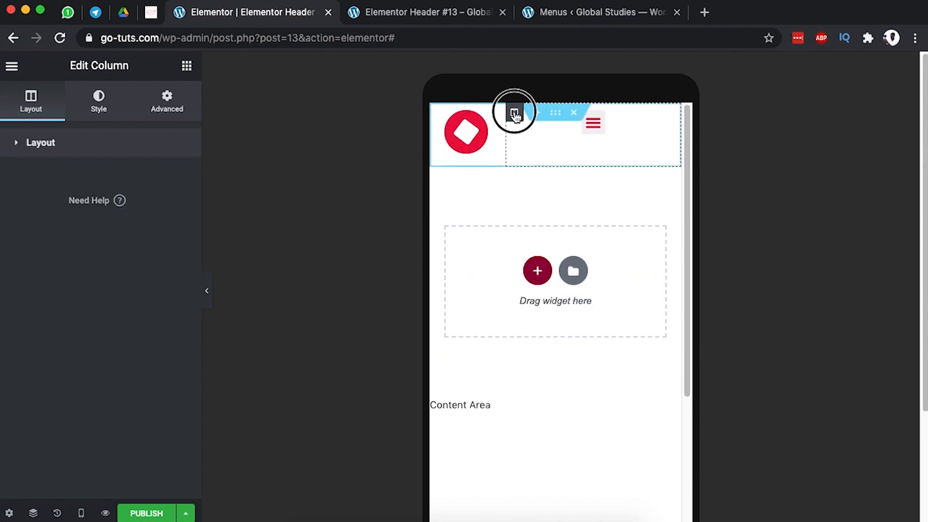
click(540, 223)
click(90, 153)
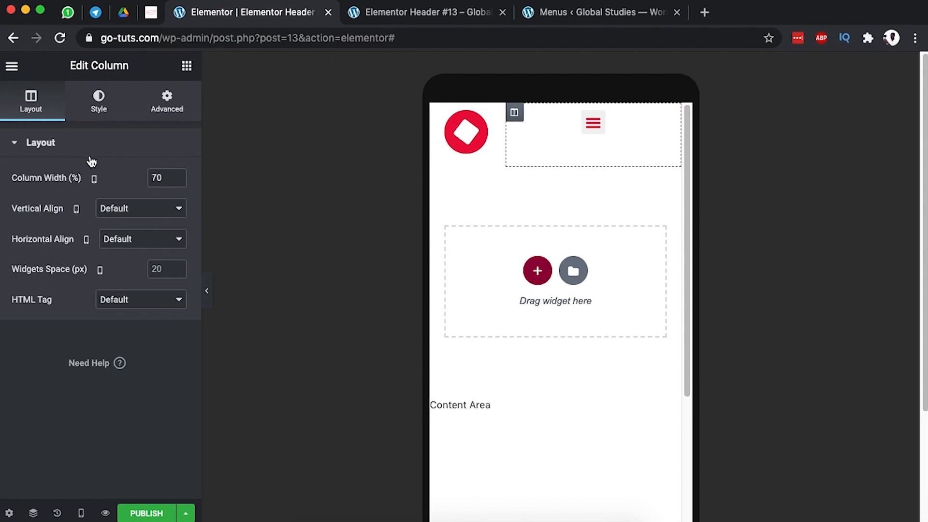
click(112, 212)
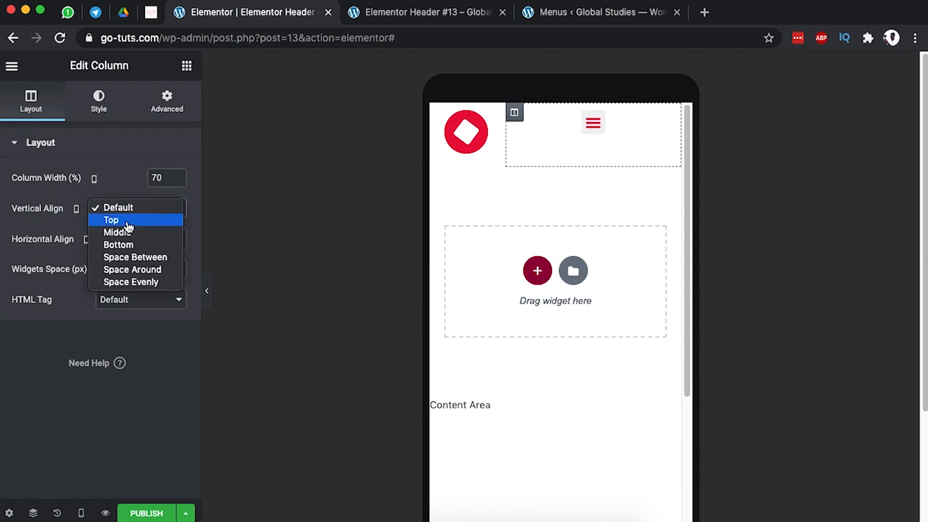
click(125, 231)
double_click(164, 178)
text(20)
click(665, 129)
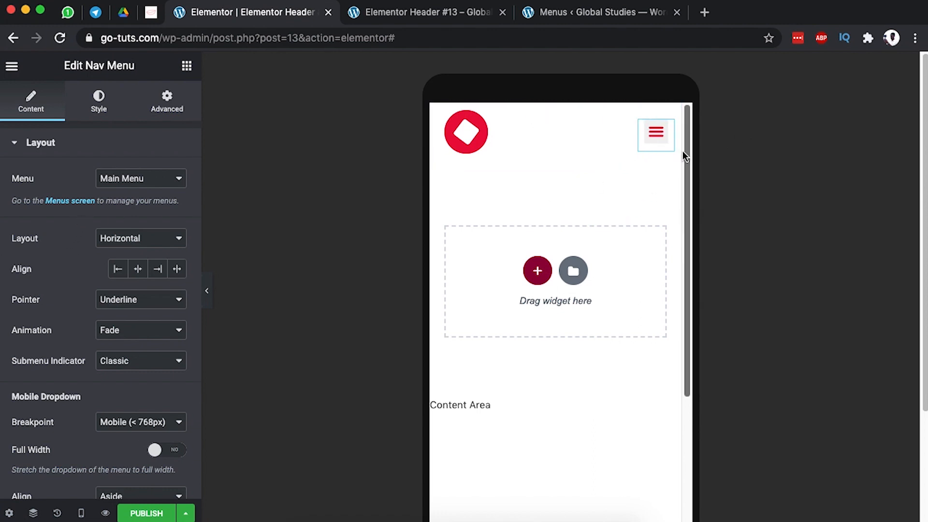
Expand the nav menu's Toggle Button style options and set its border radius to 0.
scroll(72, 323, down, 3)
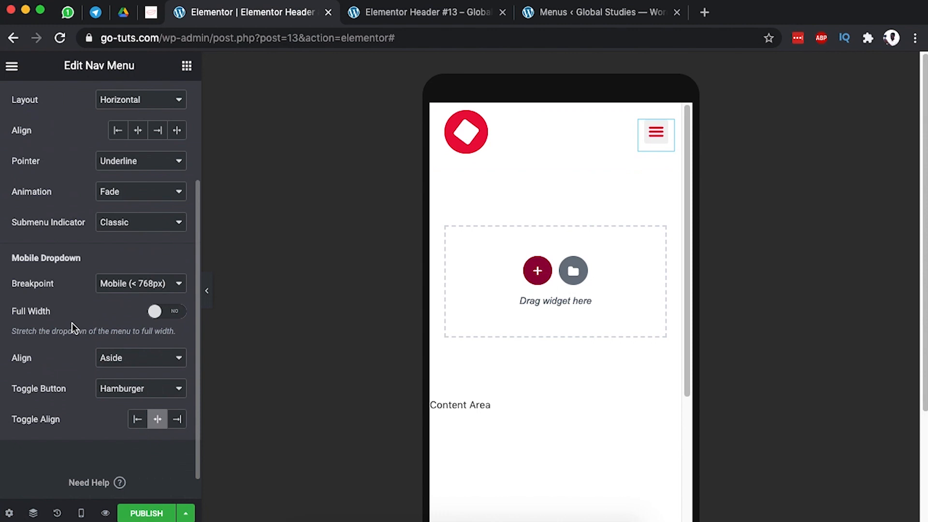
scroll(71, 320, up, 3)
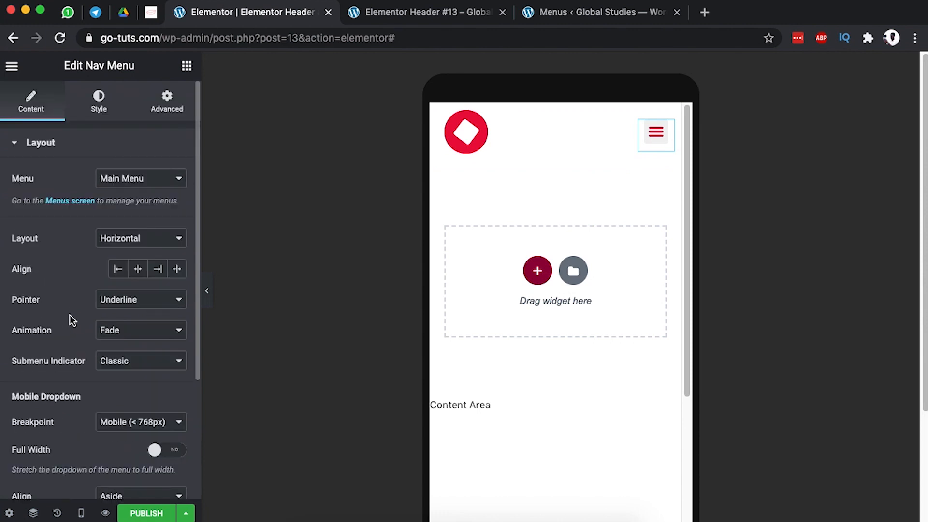
click(92, 104)
scroll(88, 305, down, 4)
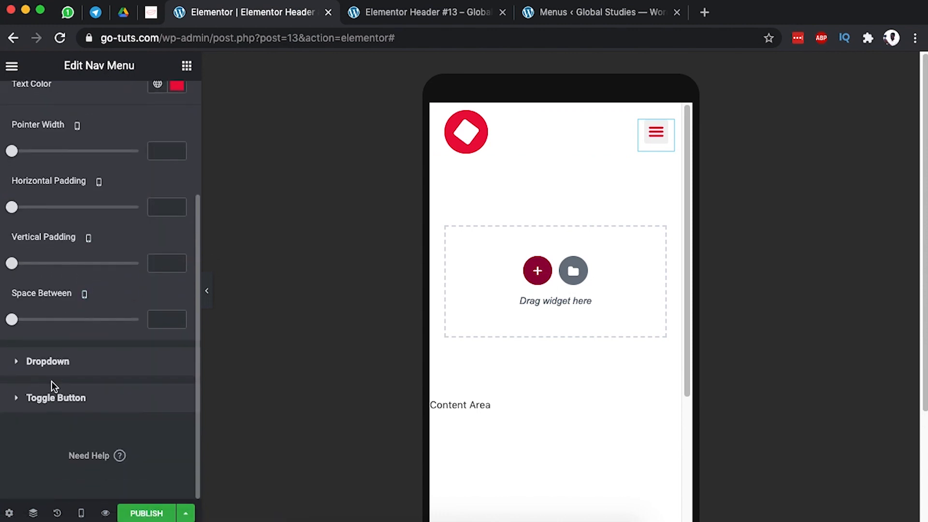
click(62, 397)
scroll(102, 340, down, 2)
click(13, 394)
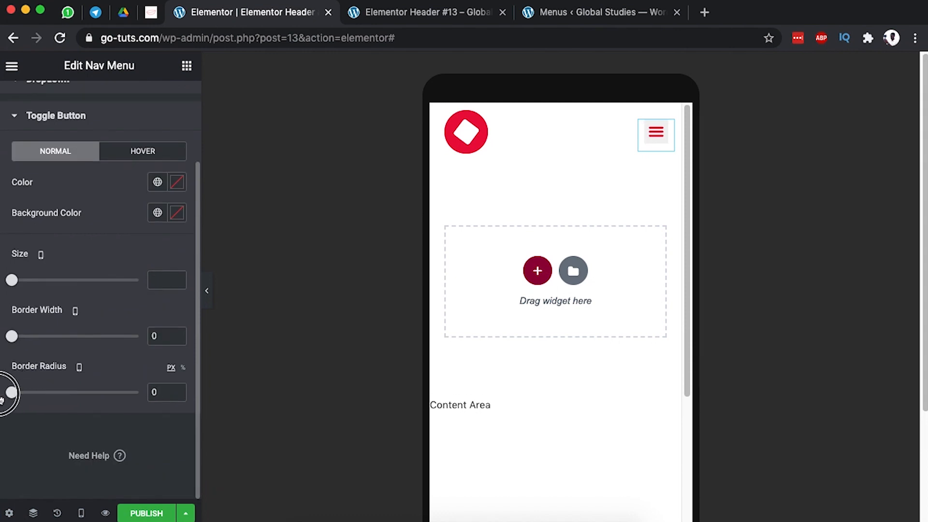
click(11, 337)
click(10, 394)
Give the menu toggle a red background and a white icon colour.
click(177, 213)
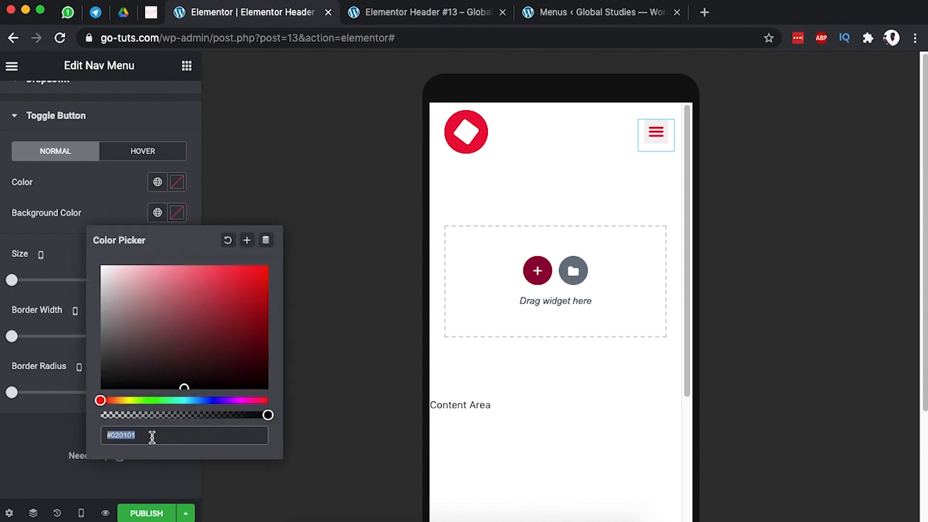
key(super+v)
click(177, 182)
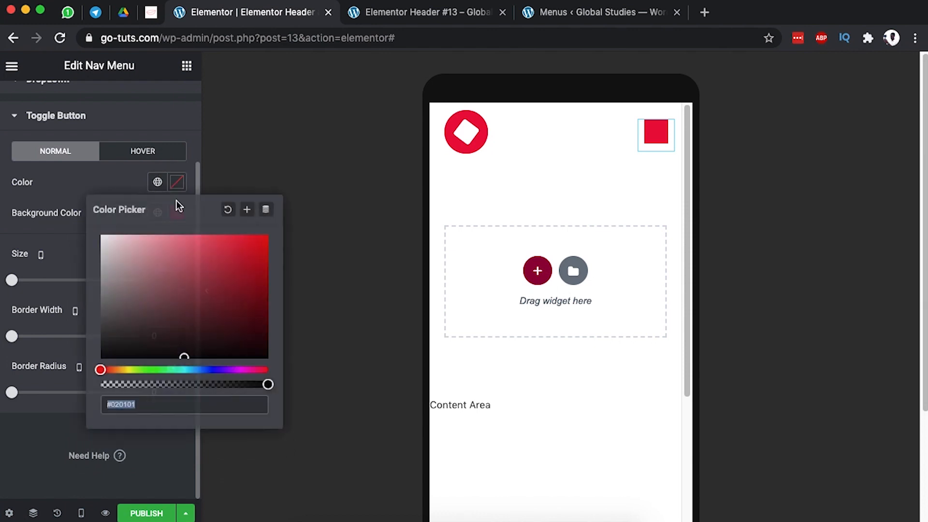
drag(122, 281, 84, 233)
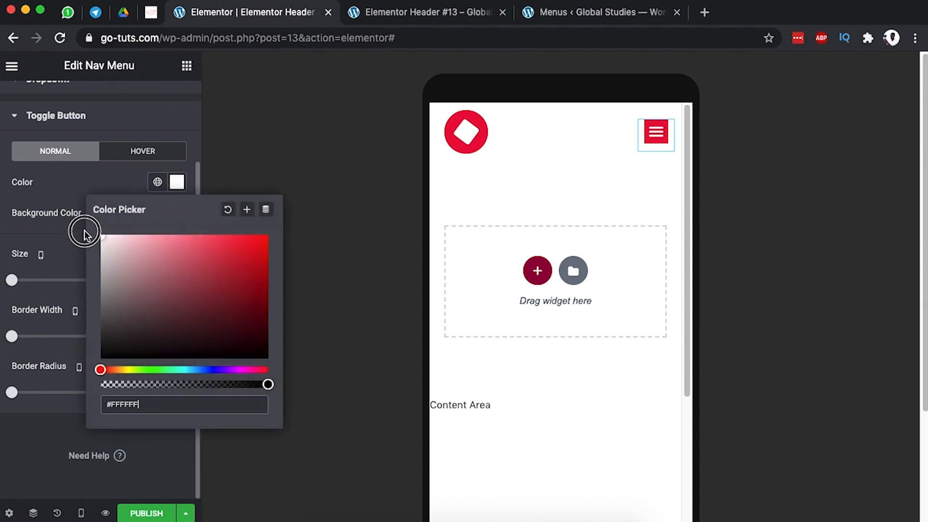
click(78, 202)
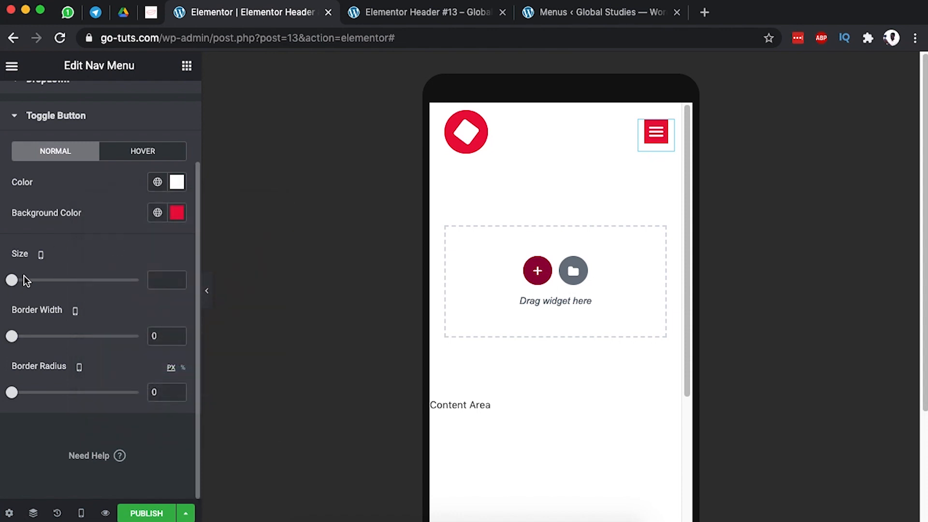
Enlarge the toggle to size 30 and make its red background semi-transparent.
drag(18, 284, 41, 285)
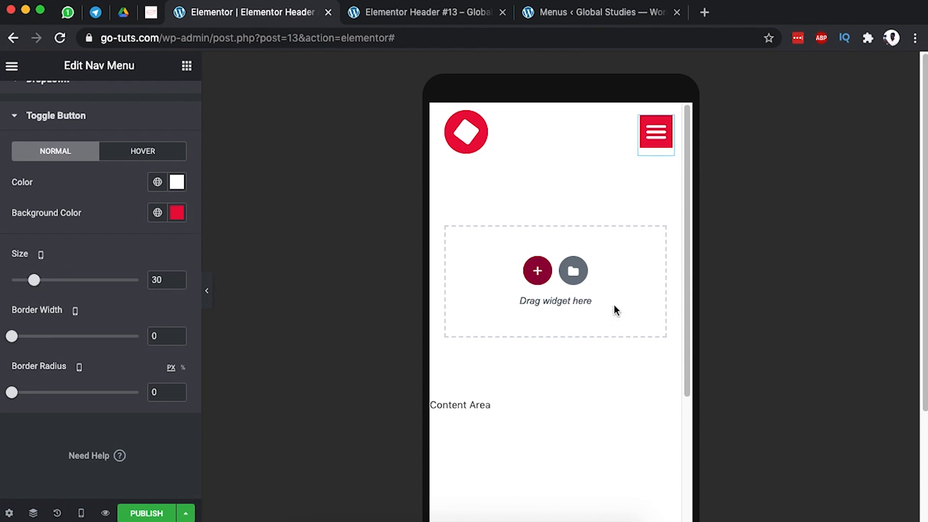
click(177, 213)
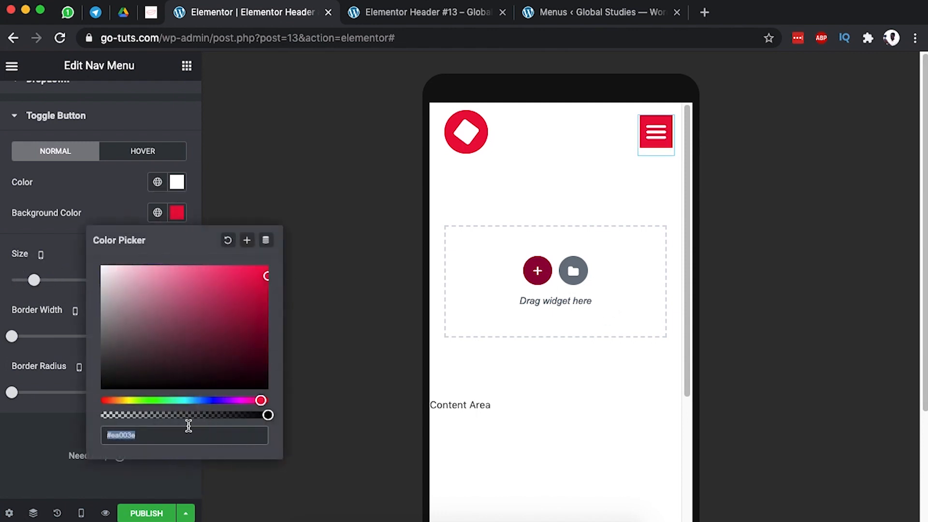
drag(268, 415, 220, 415)
click(104, 201)
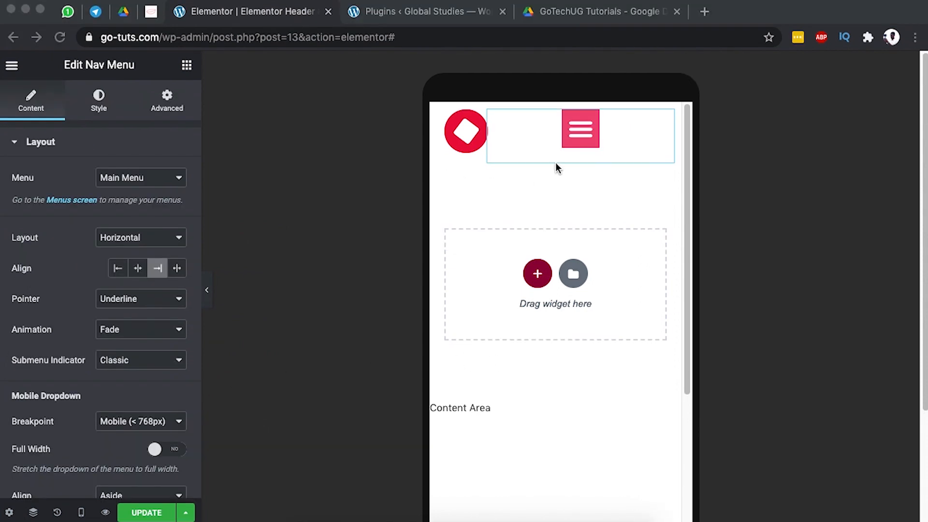
Set the menu Toggle Align to Right.
click(556, 174)
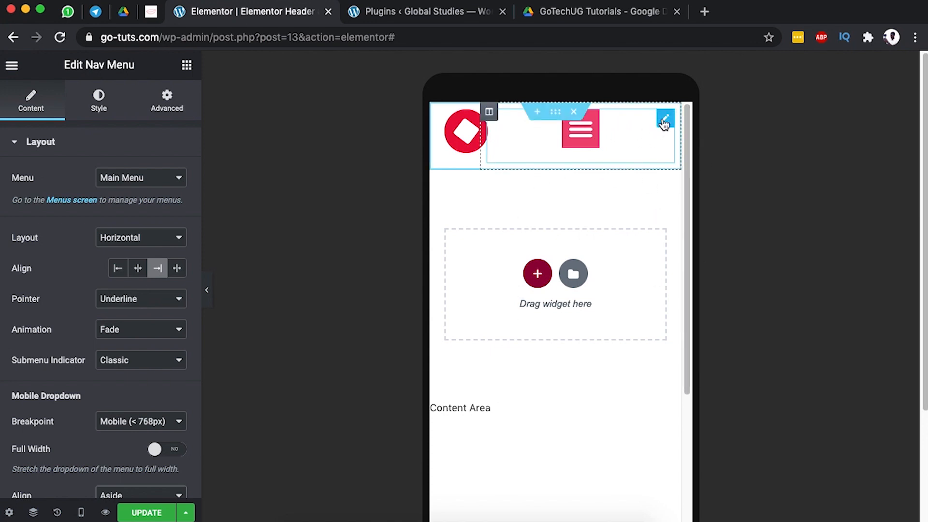
scroll(77, 385, down, 5)
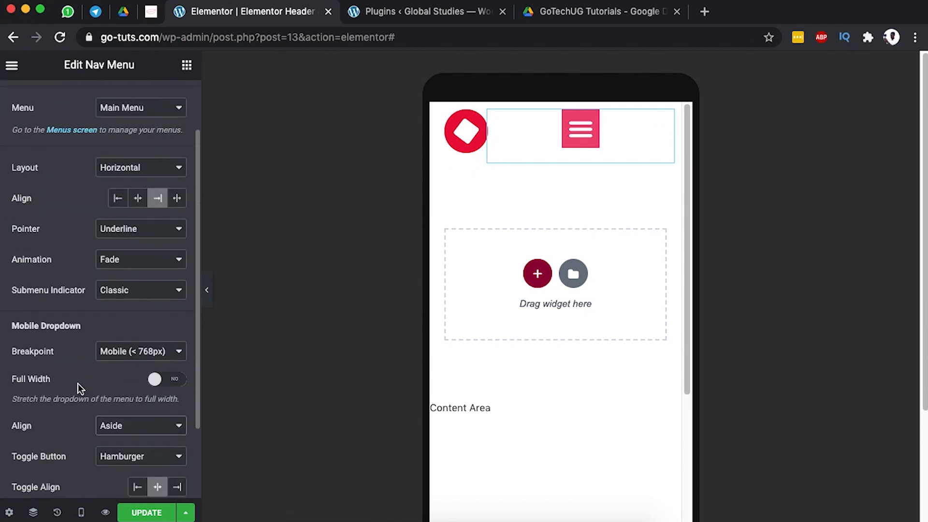
scroll(43, 363, up, 5)
scroll(45, 362, down, 5)
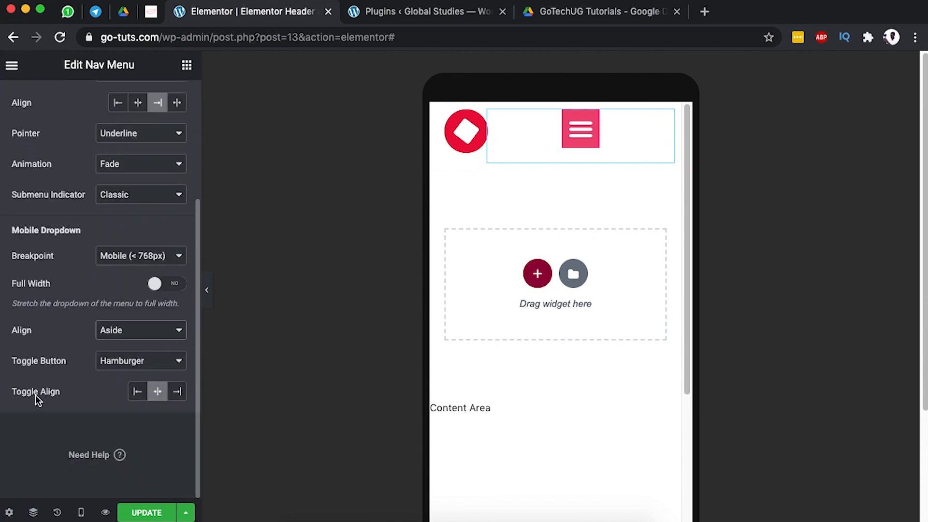
click(178, 393)
Open the mobile menu dropdown in the preview to inspect its items.
click(653, 131)
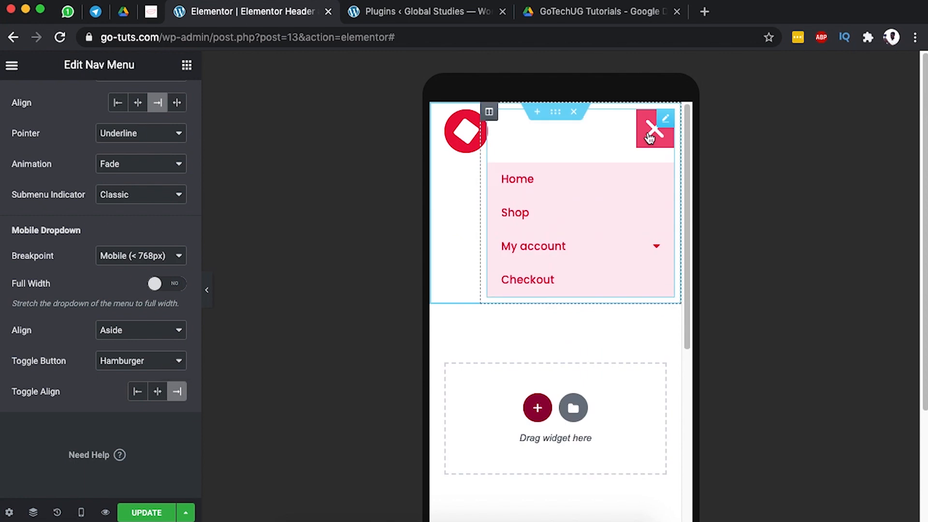
click(651, 137)
click(650, 138)
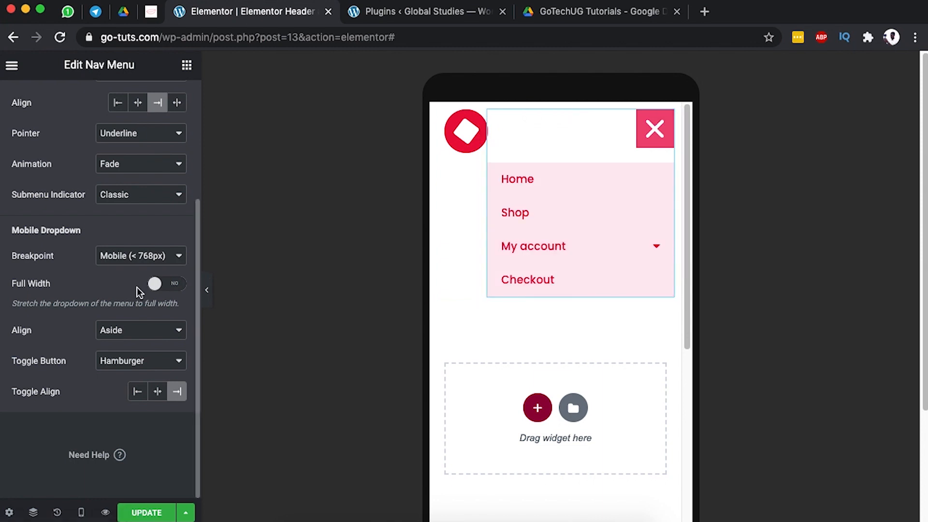
scroll(95, 292, up, 5)
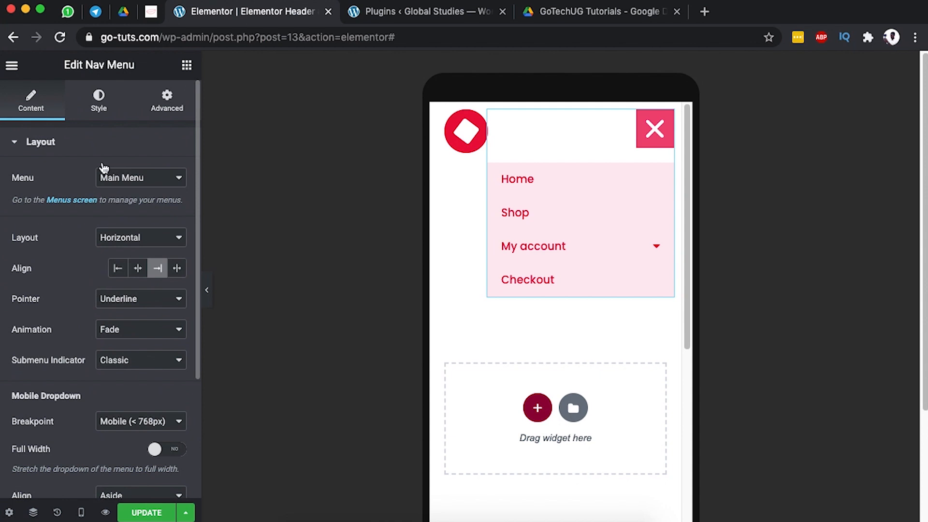
click(101, 105)
scroll(118, 306, down, 3)
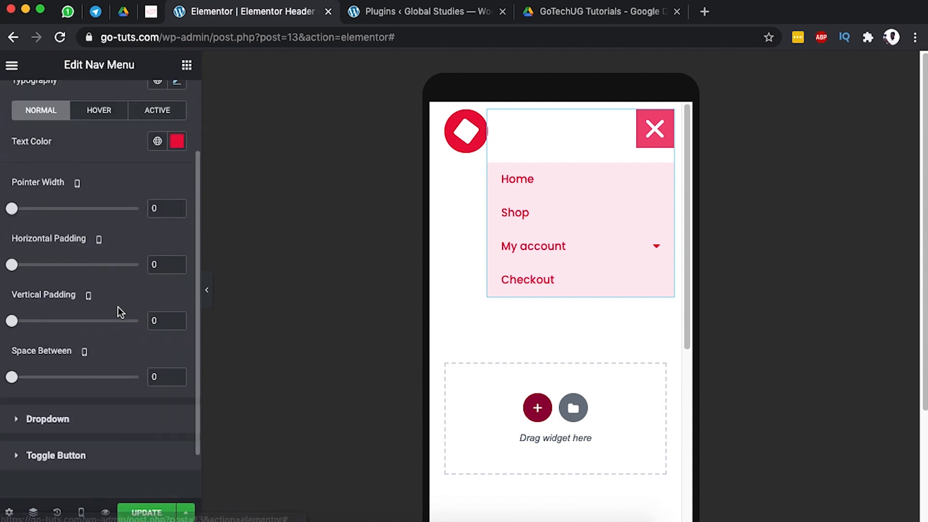
scroll(121, 309, down, 1)
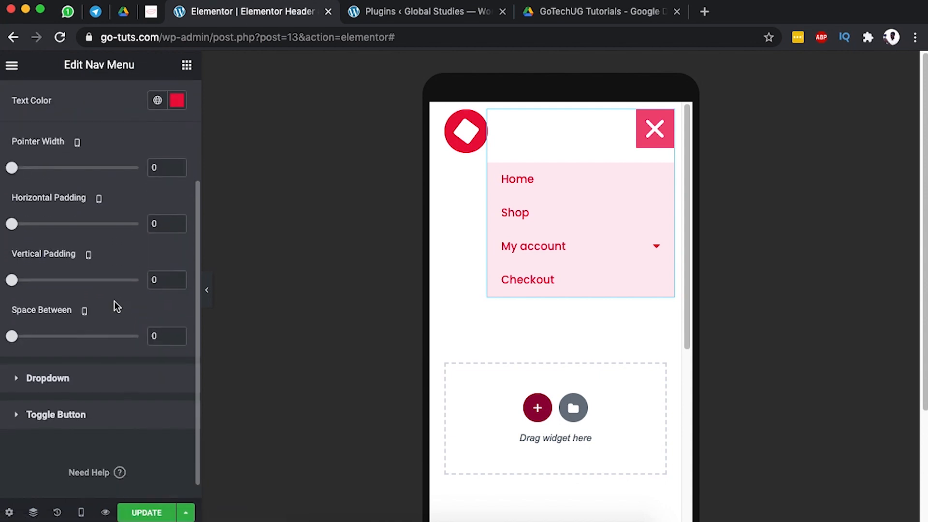
Set dropdown items to 44 horizontal and 12 vertical padding, with distance 1.
click(48, 378)
scroll(97, 340, down, 5)
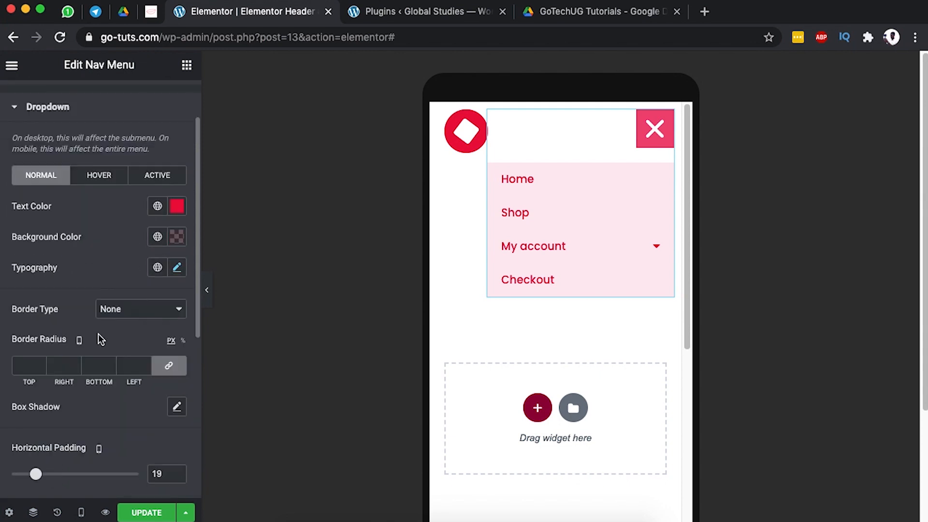
scroll(99, 334, up, 2)
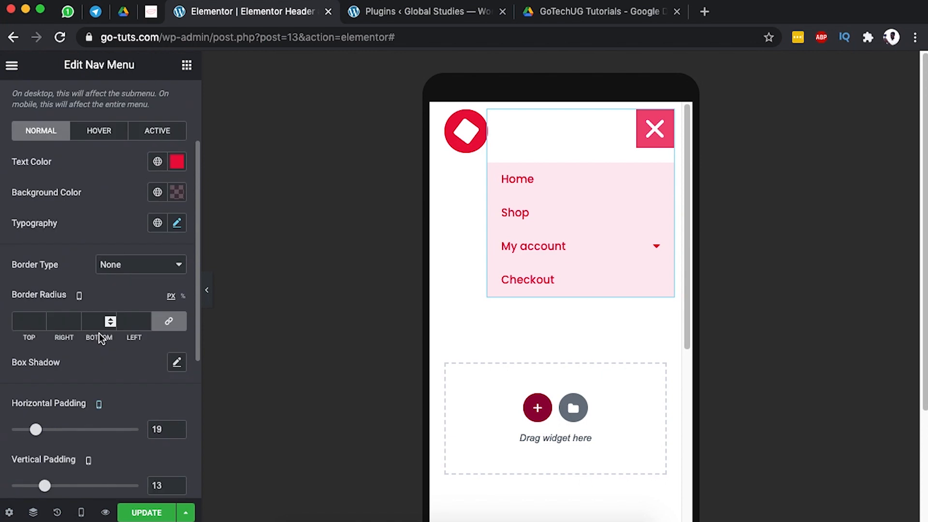
scroll(99, 334, down, 5)
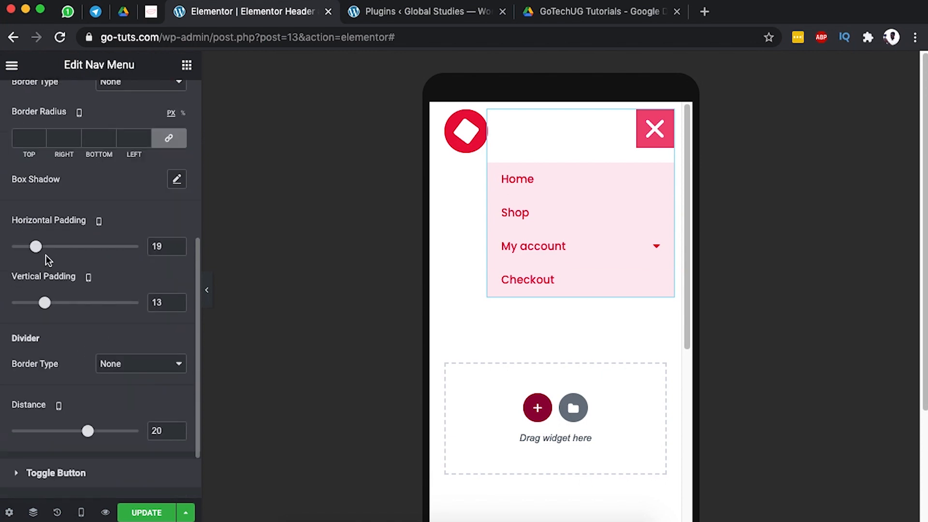
drag(37, 248, 69, 247)
mouse_move(47, 307)
mouse_down()
mouse_move(16, 309)
mouse_move(45, 302)
mouse_up()
mouse_move(88, 430)
mouse_down()
mouse_move(57, 429)
mouse_move(76, 434)
mouse_up()
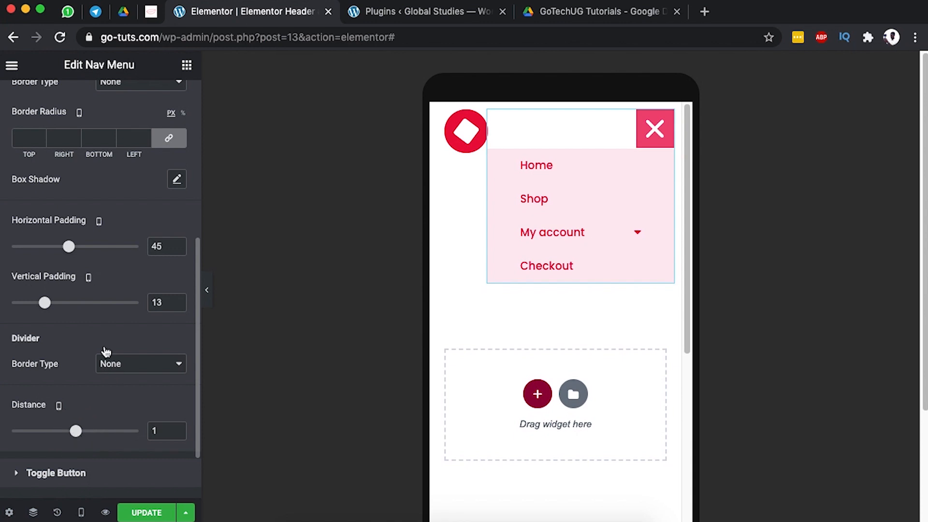
drag(47, 310, 47, 310)
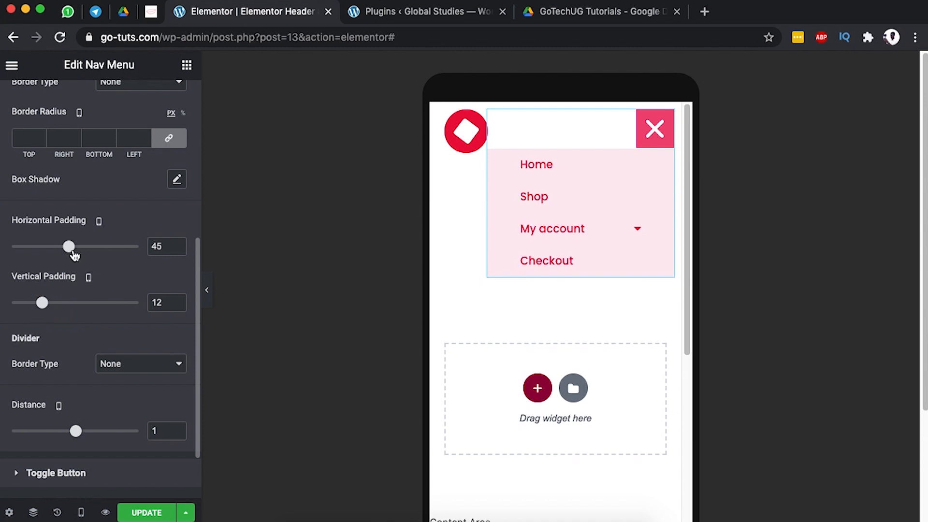
mouse_move(73, 254)
mouse_down()
mouse_move(83, 255)
mouse_move(74, 257)
mouse_up()
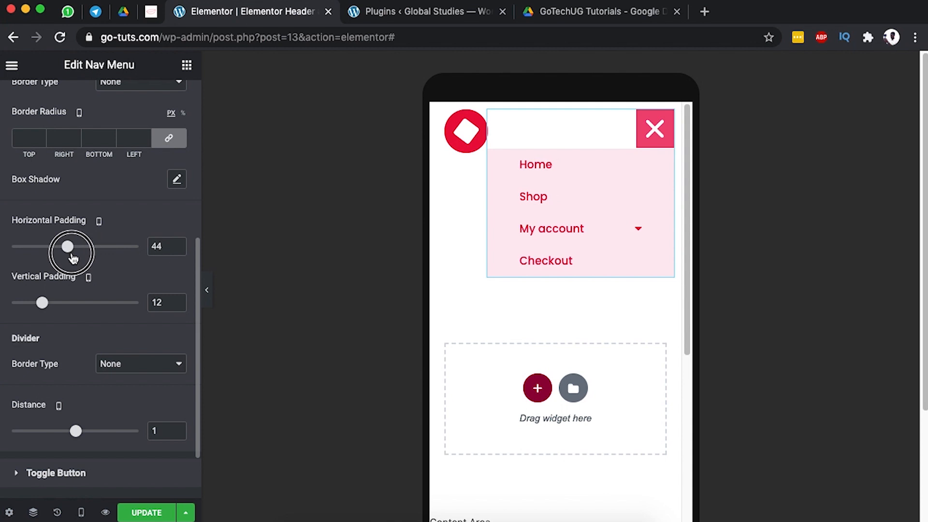
scroll(121, 343, down, 3)
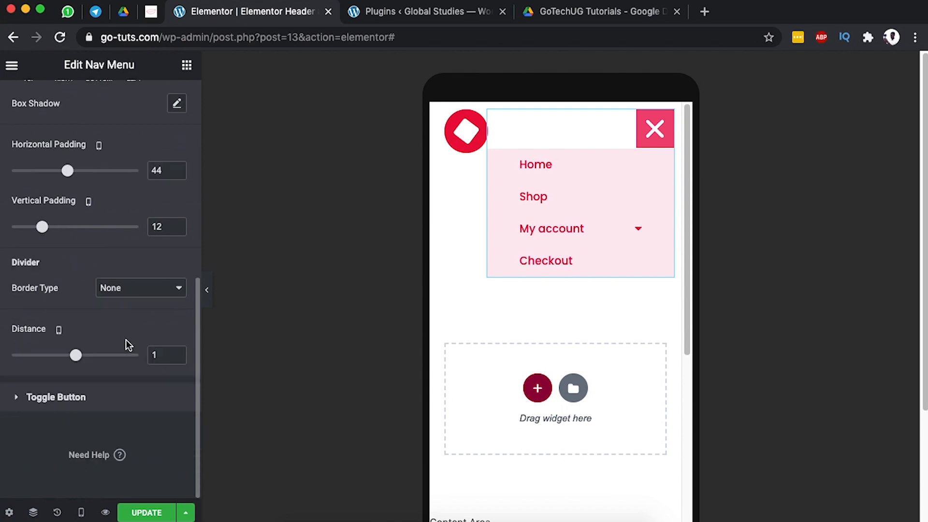
Set the toggle button size to 30 with border width 0 and border radius 0.
click(68, 397)
scroll(117, 323, down, 3)
mouse_move(43, 289)
mouse_down()
mouse_move(102, 282)
mouse_move(24, 290)
mouse_move(34, 298)
mouse_up()
double_click(154, 277)
text(30)
mouse_move(12, 336)
mouse_down()
mouse_move(77, 338)
mouse_move(12, 338)
mouse_up()
mouse_move(11, 391)
mouse_down()
mouse_move(86, 387)
mouse_move(3, 396)
mouse_up()
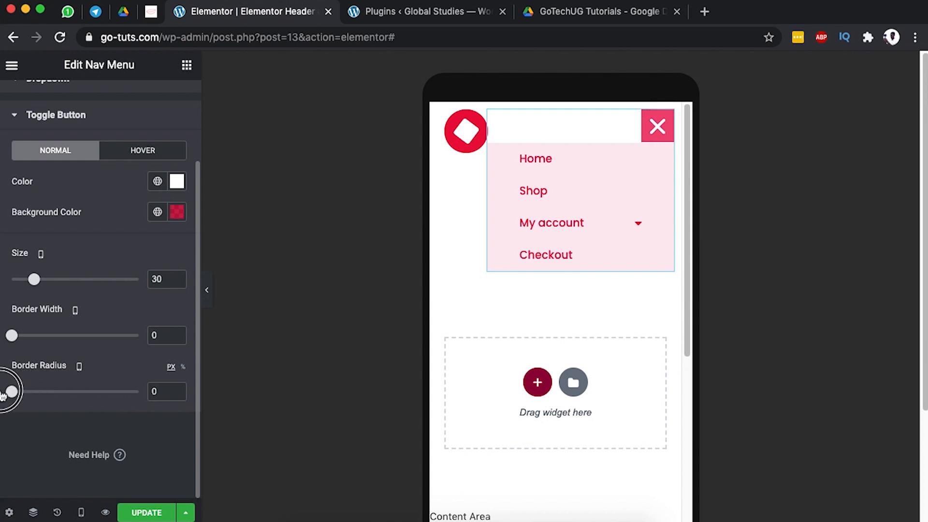
scroll(106, 387, up, 3)
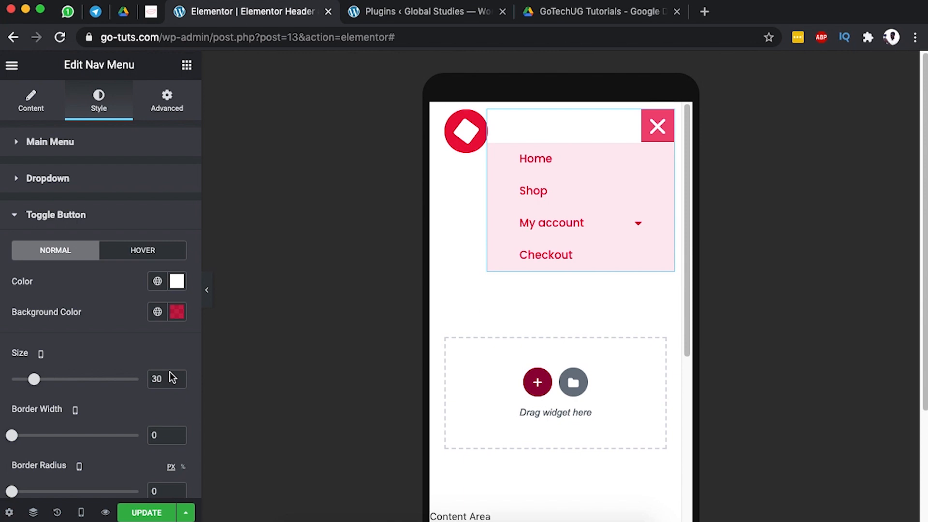
Check the header at tablet width, then return to the desktop preview.
click(81, 513)
click(75, 449)
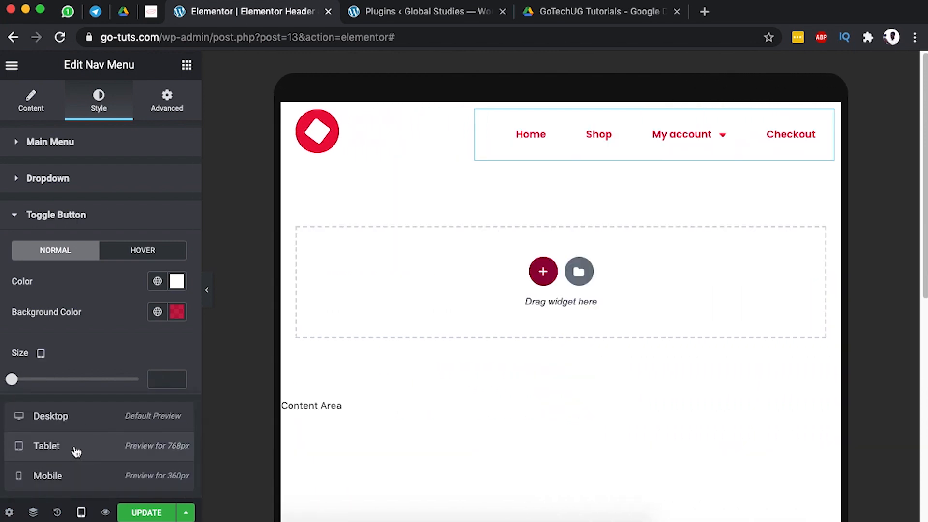
click(77, 423)
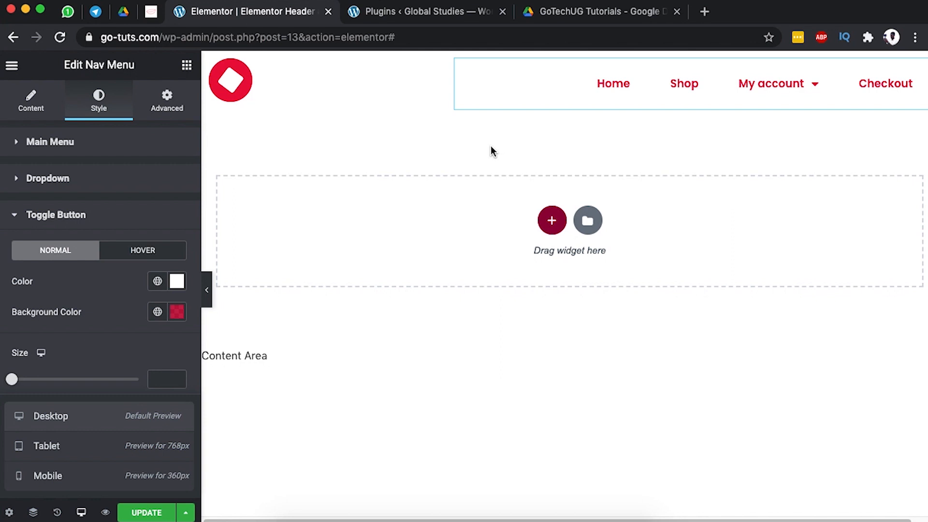
Add a new three-column section above the logo and menu section.
mouse_move(556, 62)
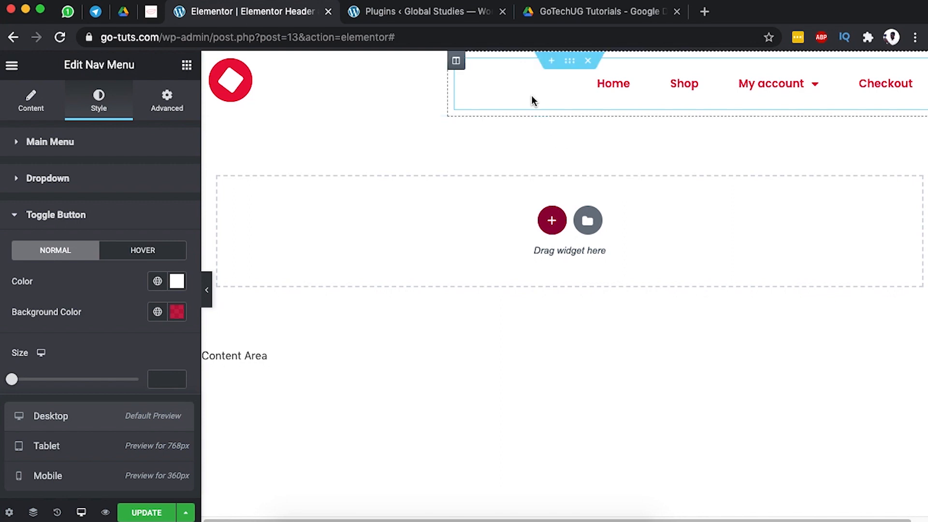
click(552, 63)
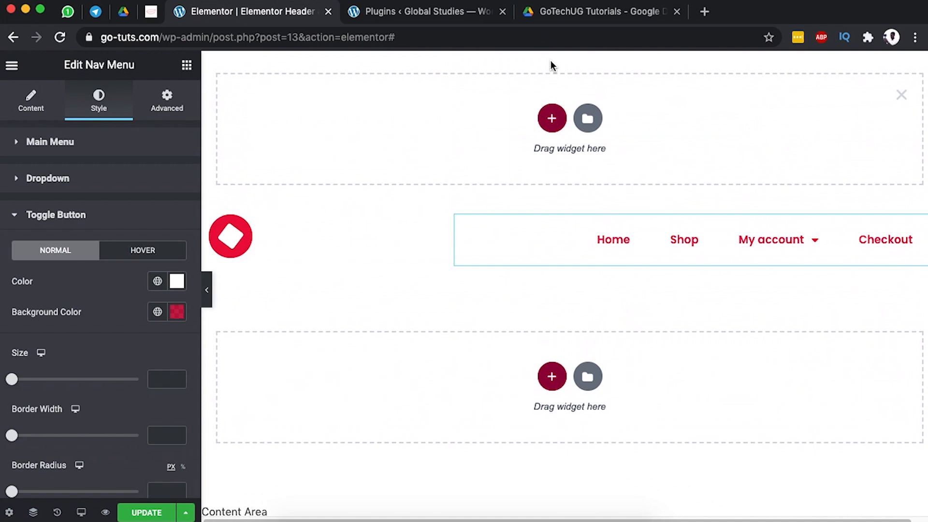
click(552, 117)
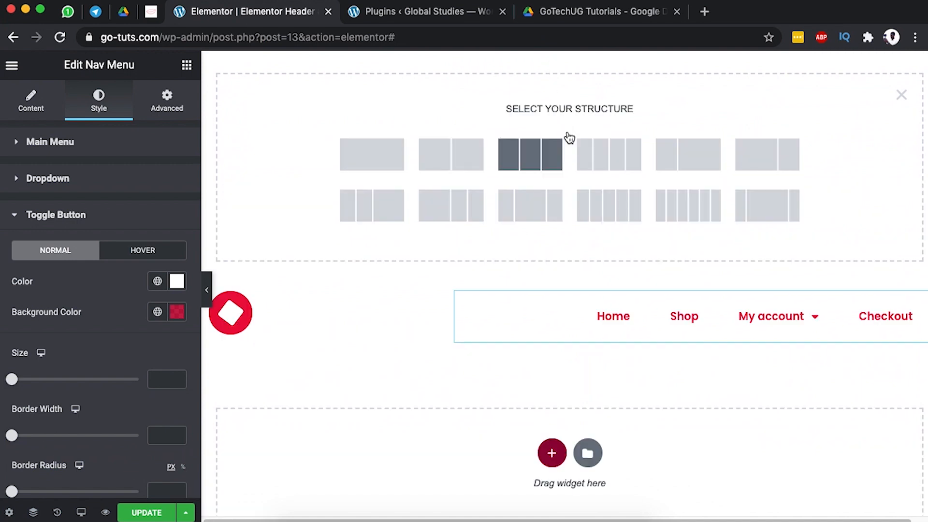
click(529, 155)
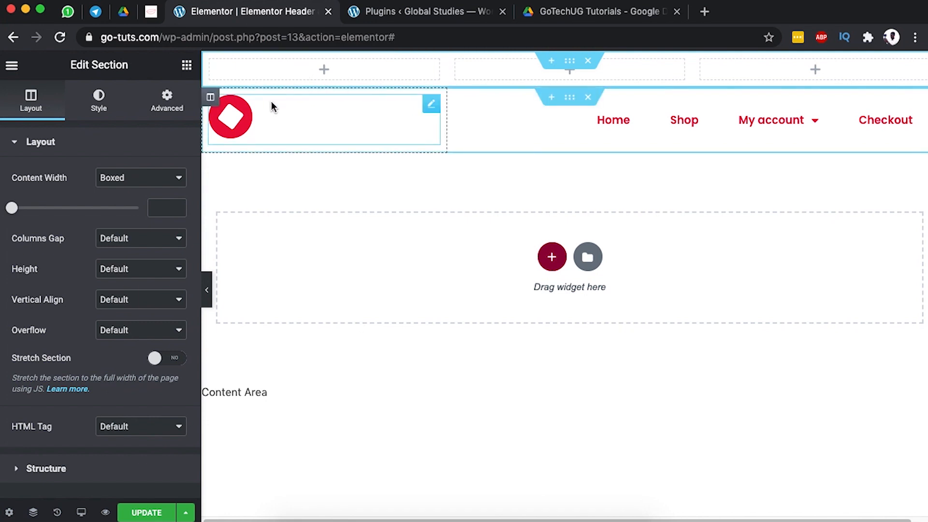
Search the widgets for 'icon' and drop an Icon Box into the first top column.
click(187, 67)
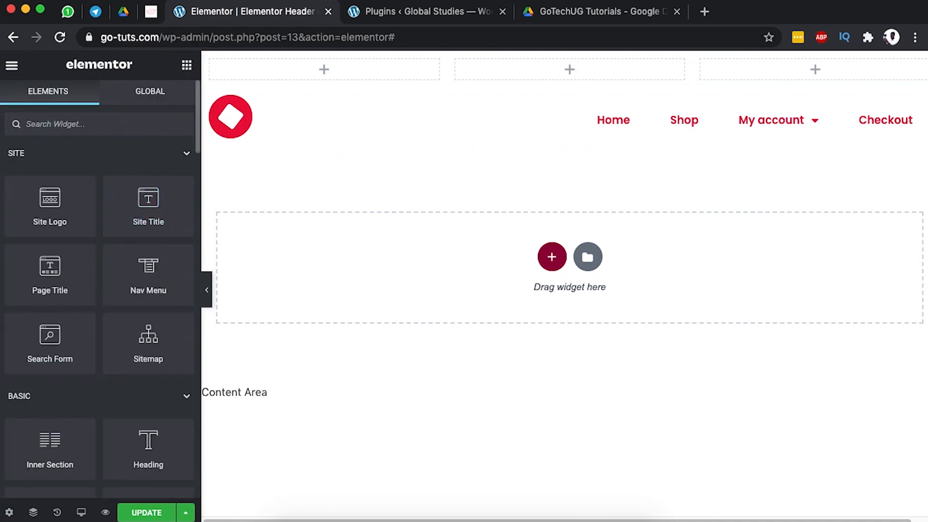
text(icon)
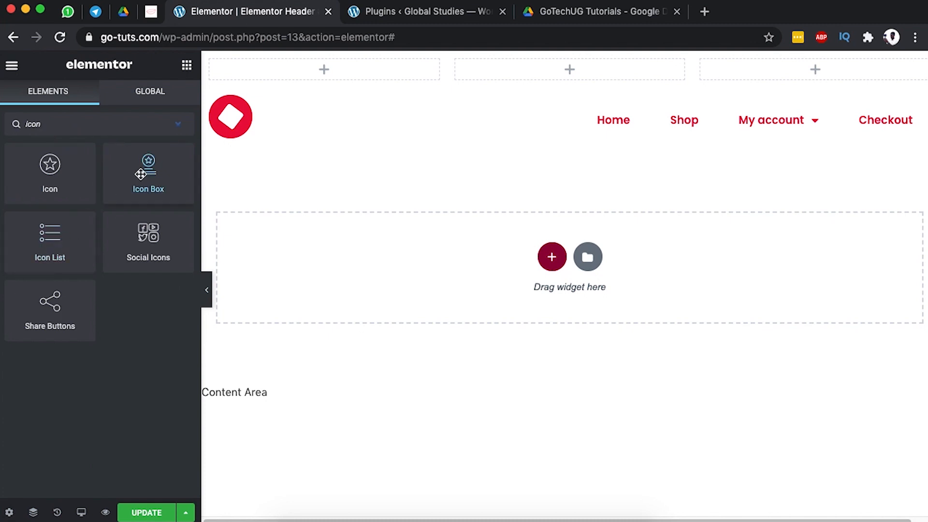
drag(146, 172, 353, 95)
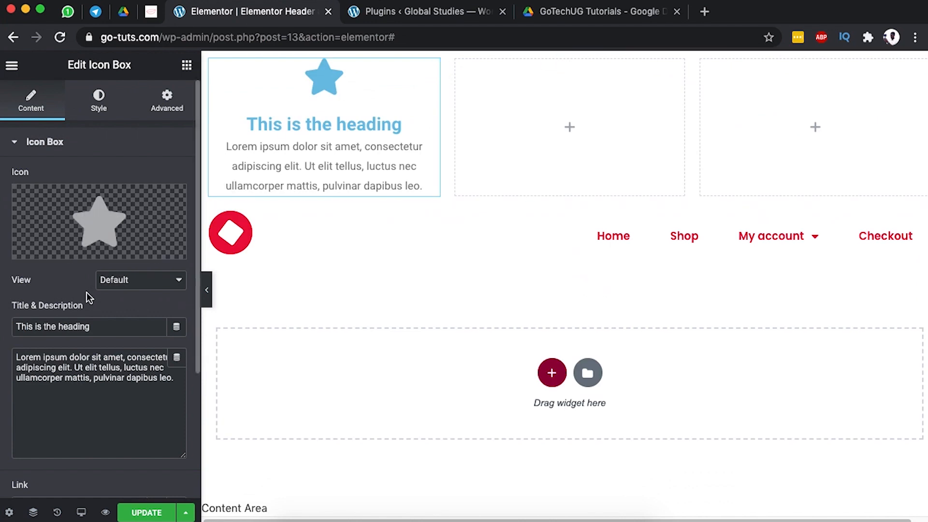
Insert the Phone alt icon from the Icon Library, keeping the Default view.
click(56, 249)
click(363, 120)
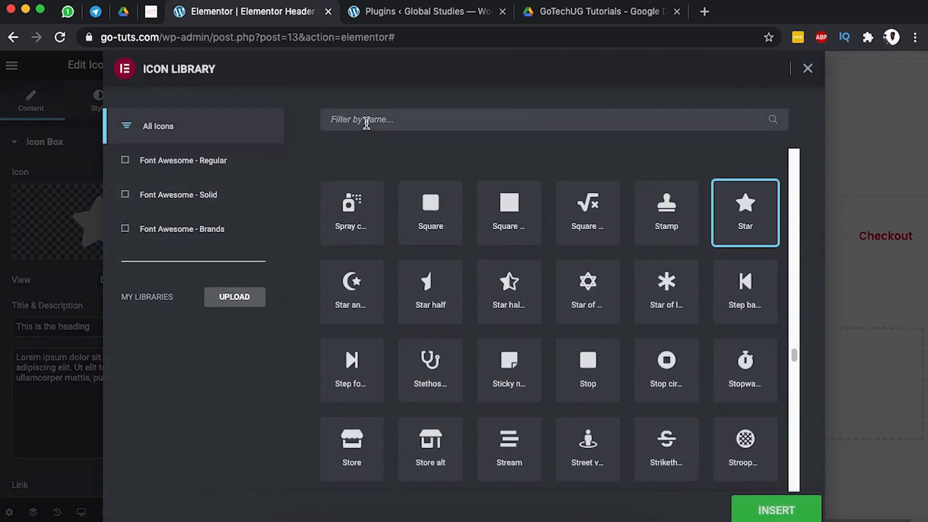
text(tel)
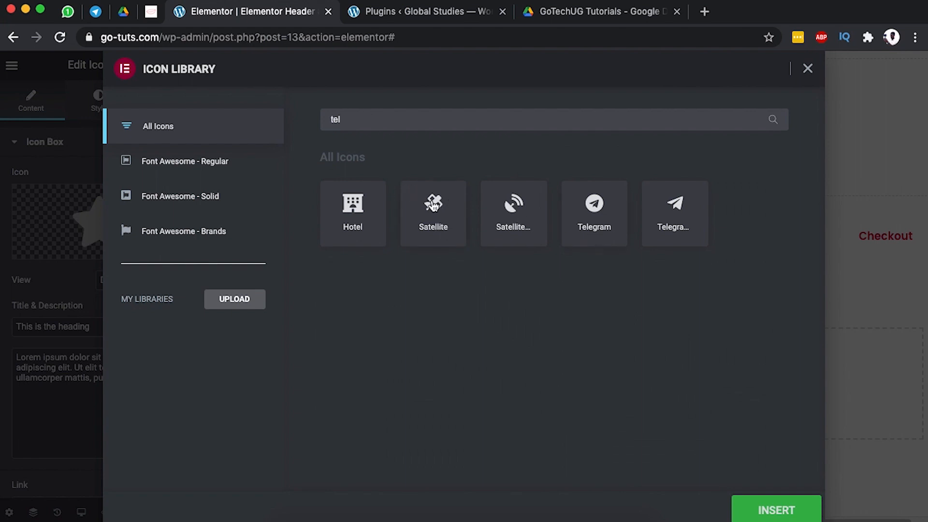
key(BackSpace)
key(BackSpace)
key(BackSpace)
text(pho)
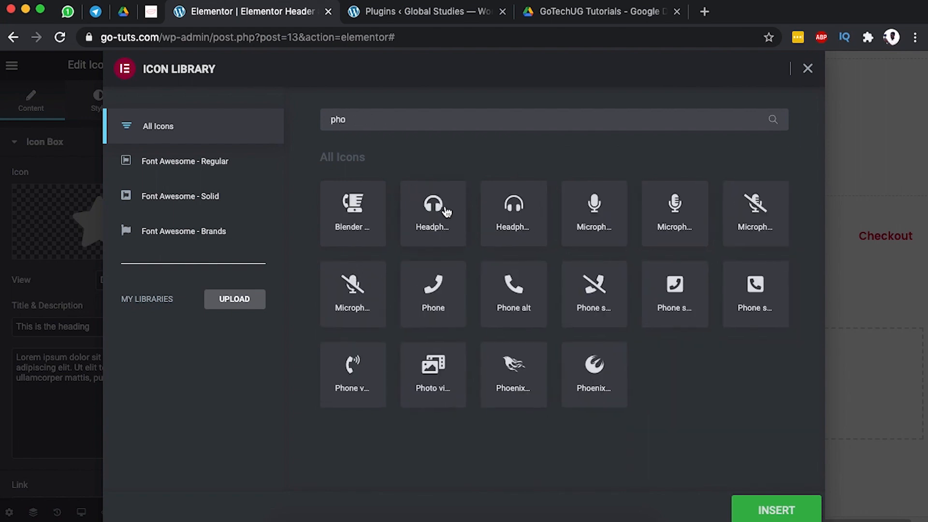
click(515, 295)
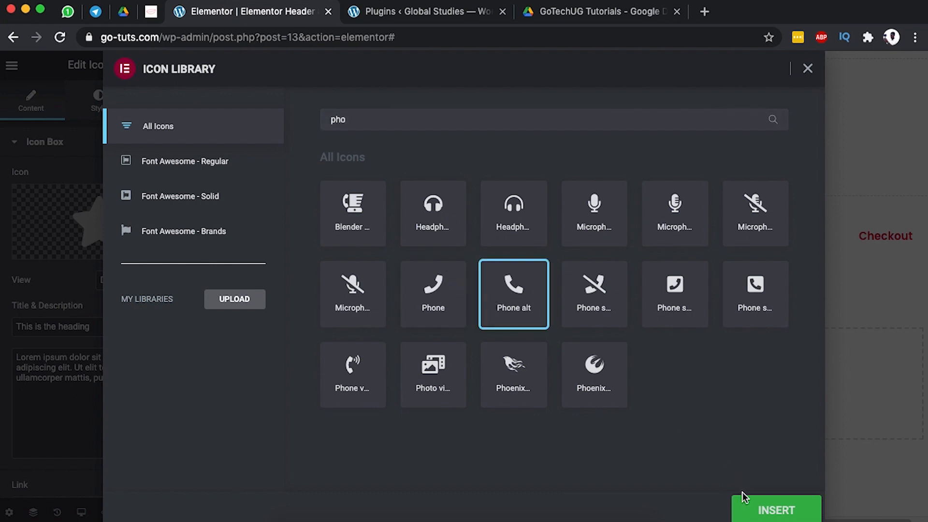
click(772, 507)
click(123, 283)
click(66, 294)
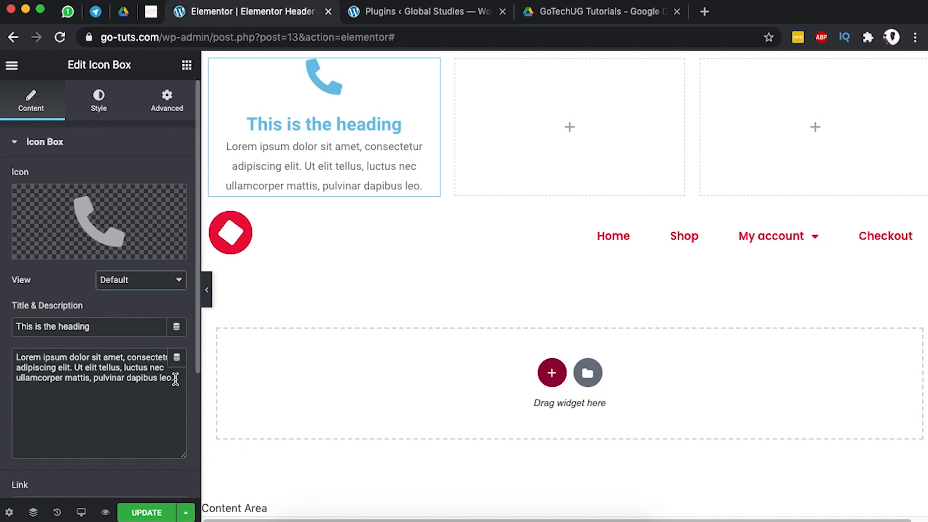
Delete the placeholder description and replace the title with the phone number.
drag(175, 379, 21, 352)
key(BackSpace)
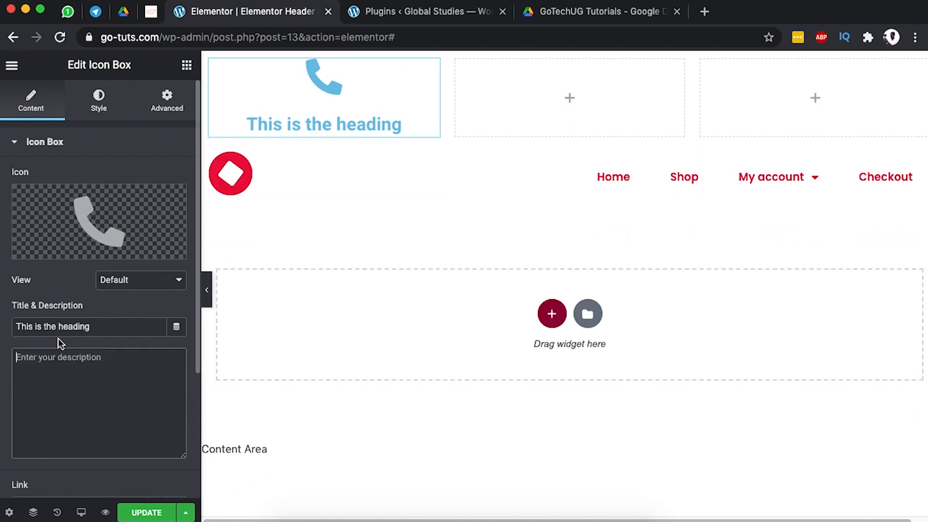
drag(105, 326, 1, 331)
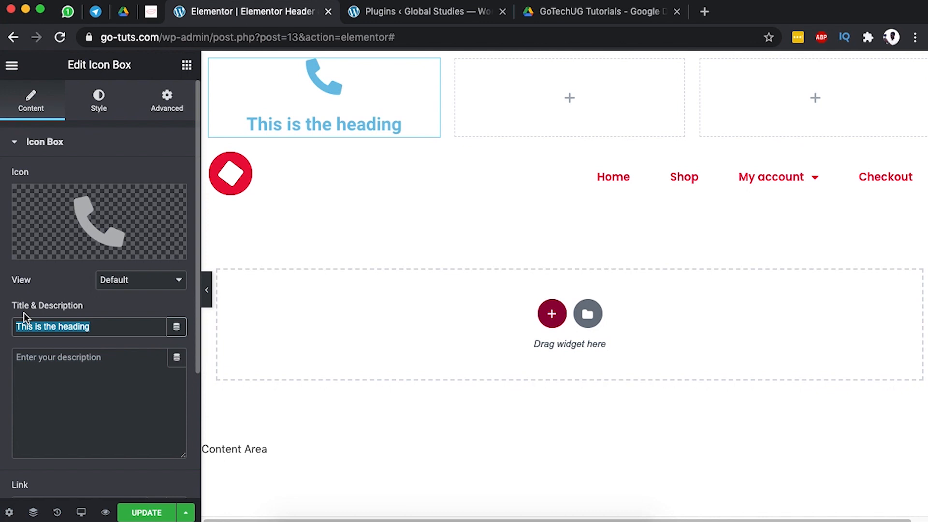
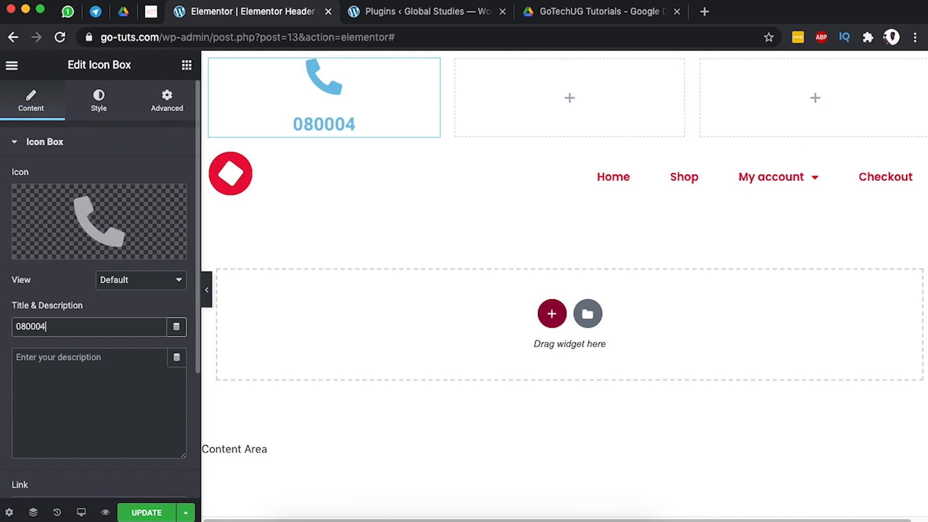
click(40, 326)
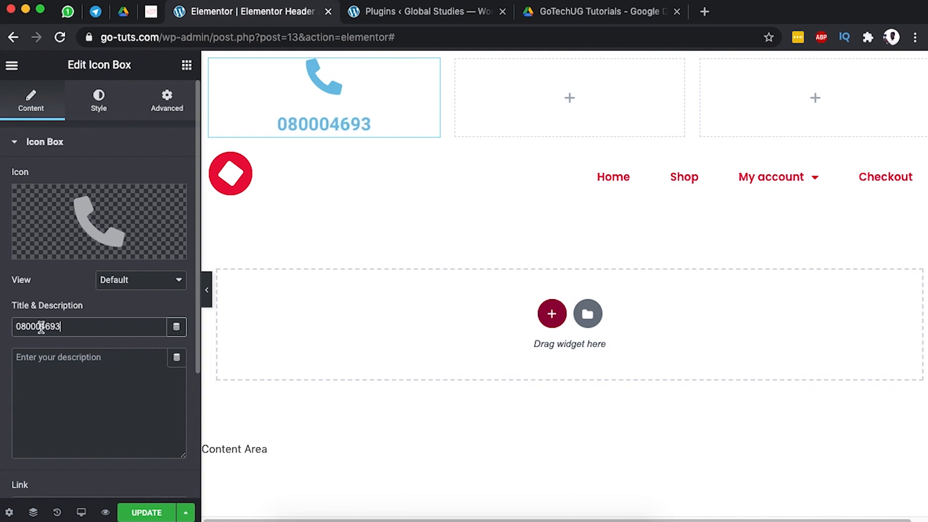
Set Icon Position to Left and the Title HTML Tag to p.
scroll(125, 379, down, 4)
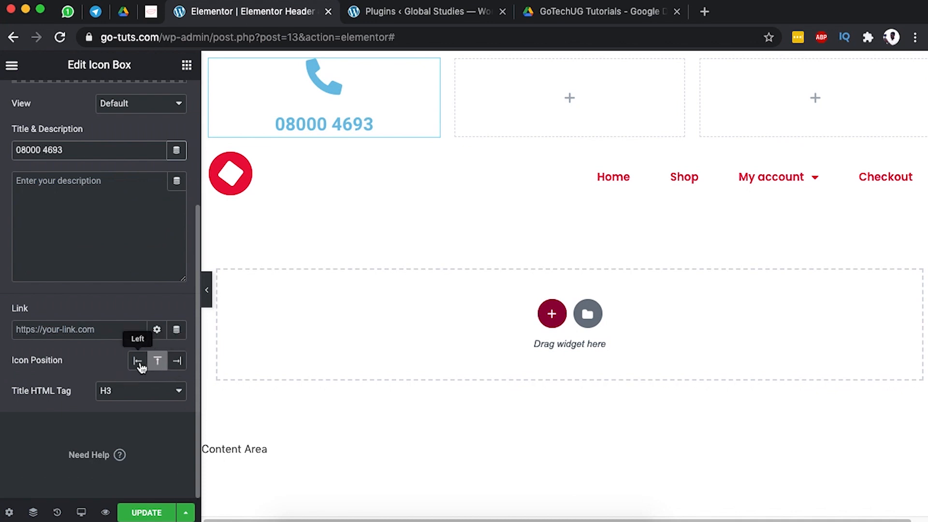
click(137, 361)
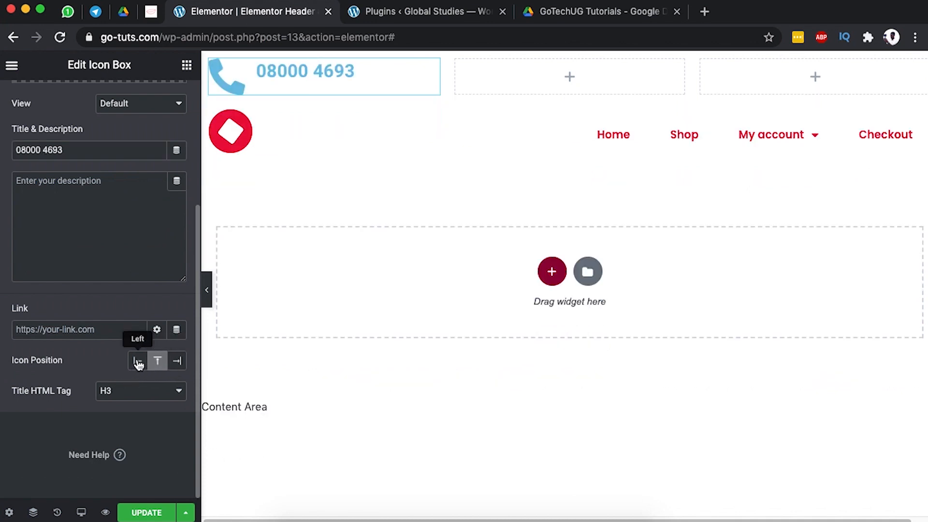
click(139, 391)
click(138, 392)
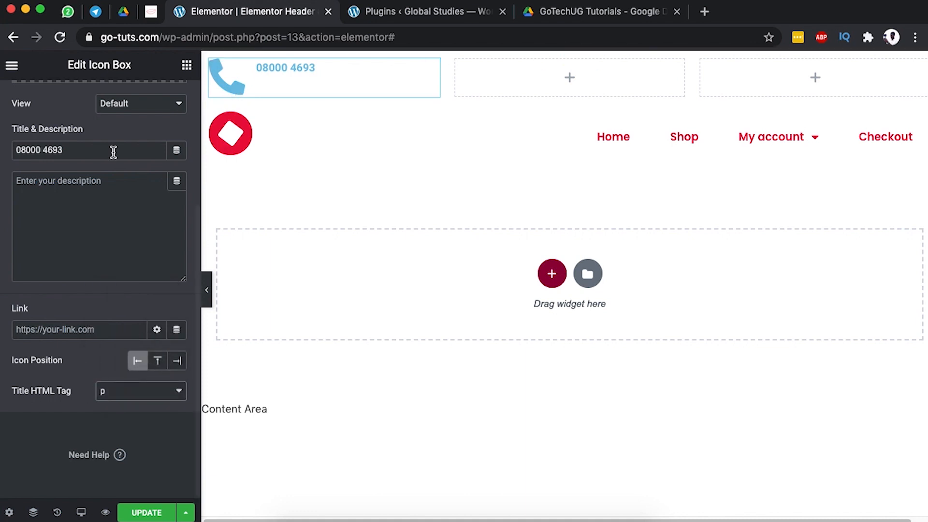
scroll(141, 137, up, 4)
In the Style tab, set icon spacing to 15 and shrink the phone icon to about 25.
click(100, 103)
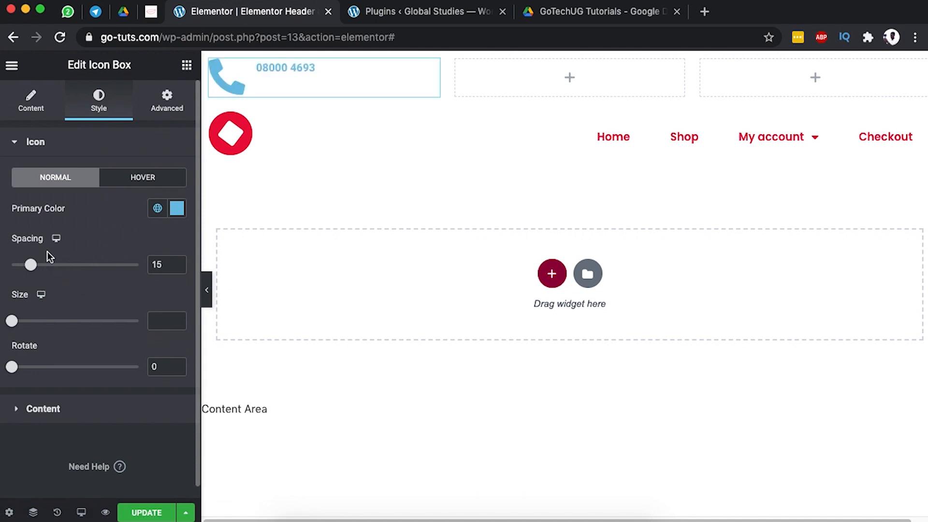
drag(34, 267, 36, 267)
mouse_move(17, 325)
mouse_down()
mouse_move(45, 321)
mouse_move(12, 323)
mouse_move(20, 321)
mouse_up()
drag(13, 370, 26, 350)
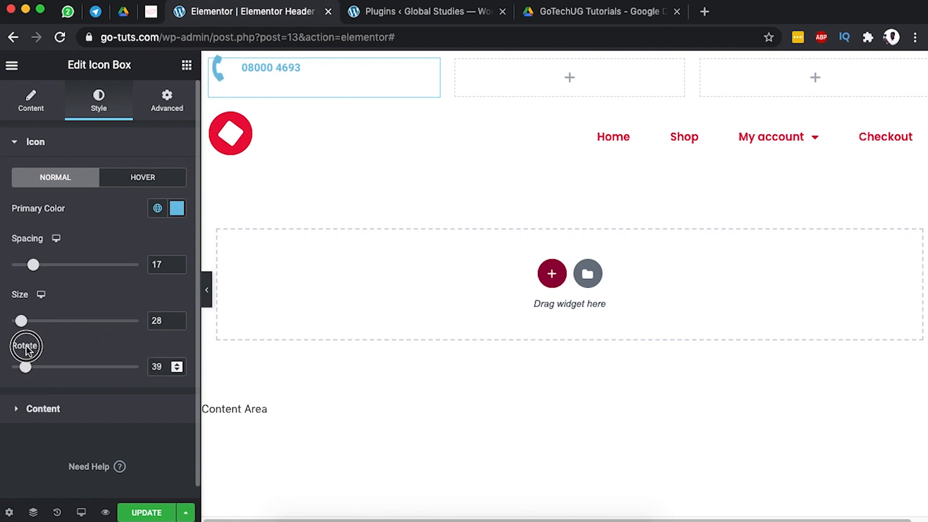
mouse_move(27, 326)
mouse_down()
mouse_move(42, 321)
mouse_move(21, 321)
mouse_up()
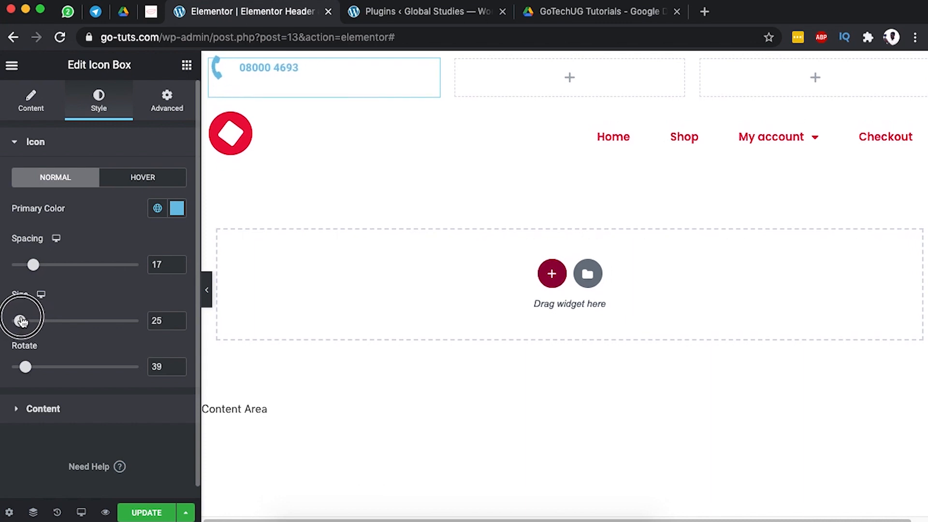
mouse_move(32, 266)
mouse_down()
mouse_move(43, 265)
mouse_move(26, 264)
mouse_up()
Adjust the title spacing and change the title font to Poppins.
click(87, 409)
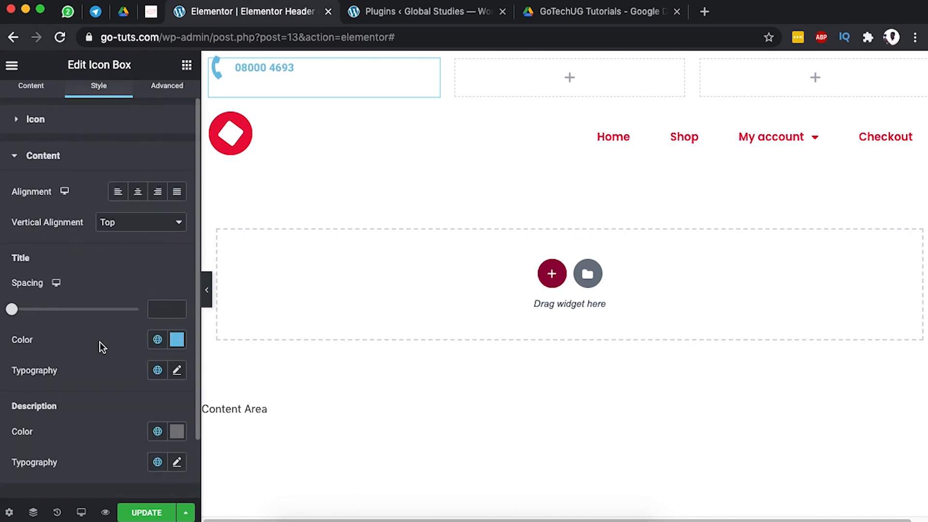
scroll(100, 342, up, 1)
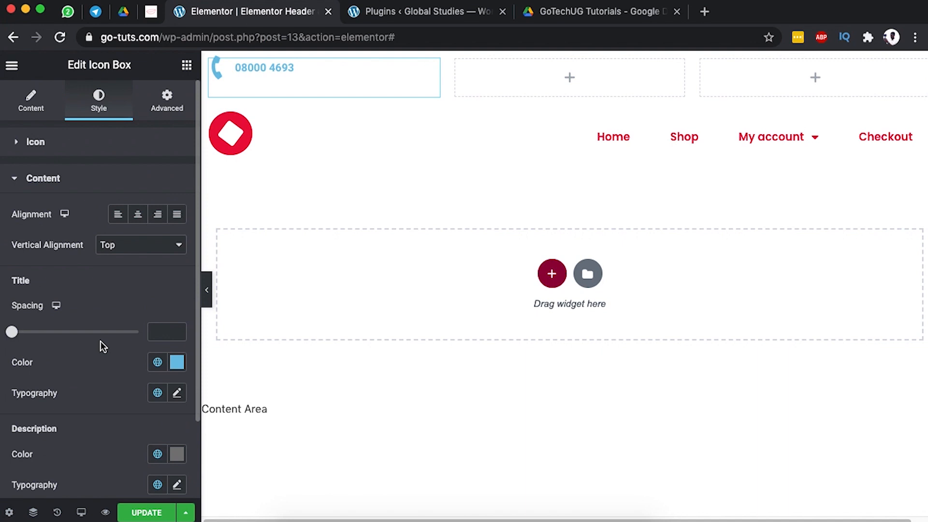
scroll(50, 321, down, 1)
mouse_move(13, 308)
mouse_down()
mouse_move(49, 307)
mouse_move(12, 304)
mouse_up()
scroll(93, 342, down, 1)
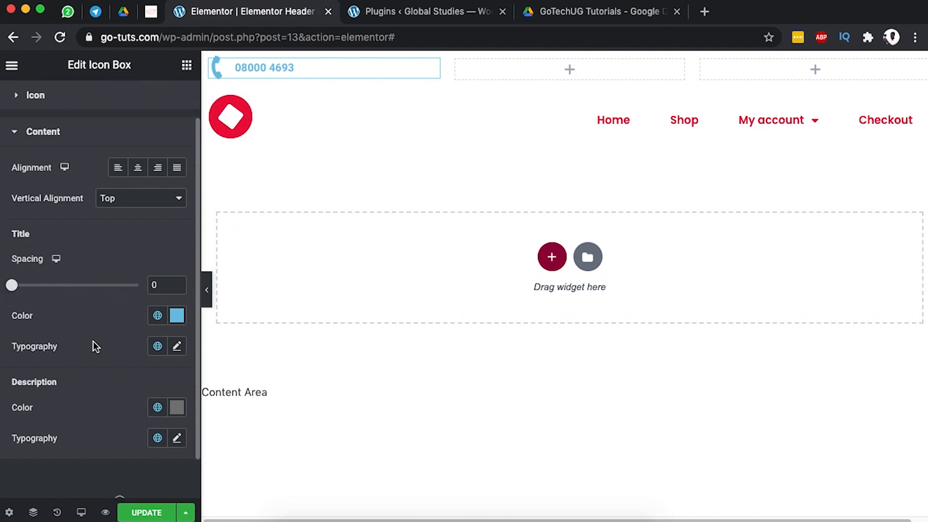
scroll(93, 341, down, 1)
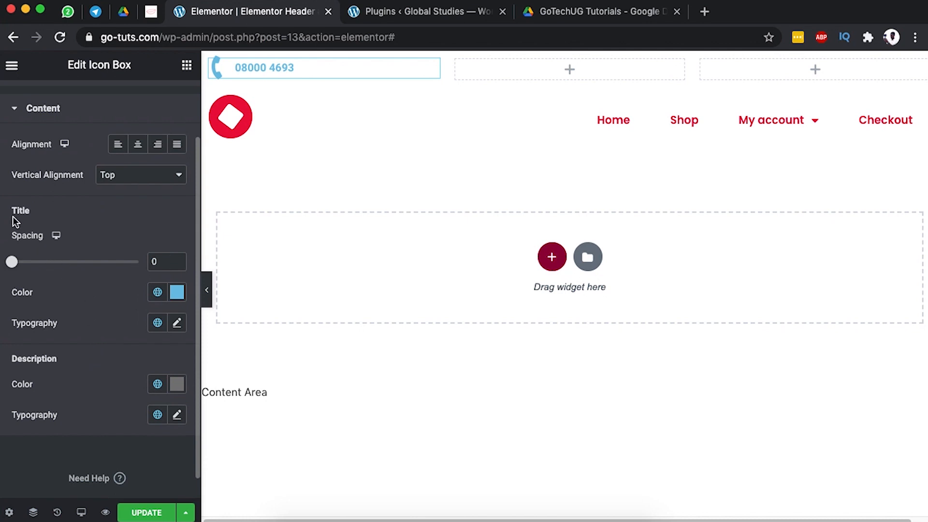
click(177, 322)
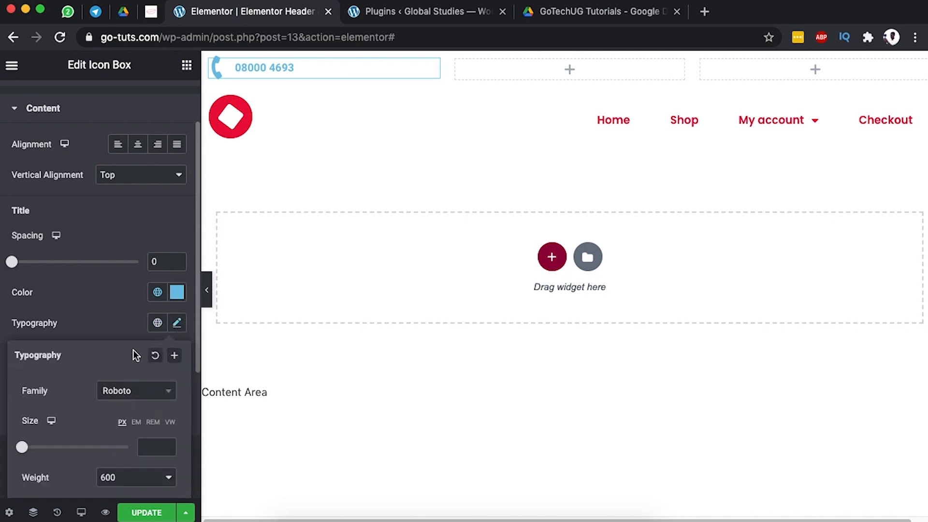
click(120, 389)
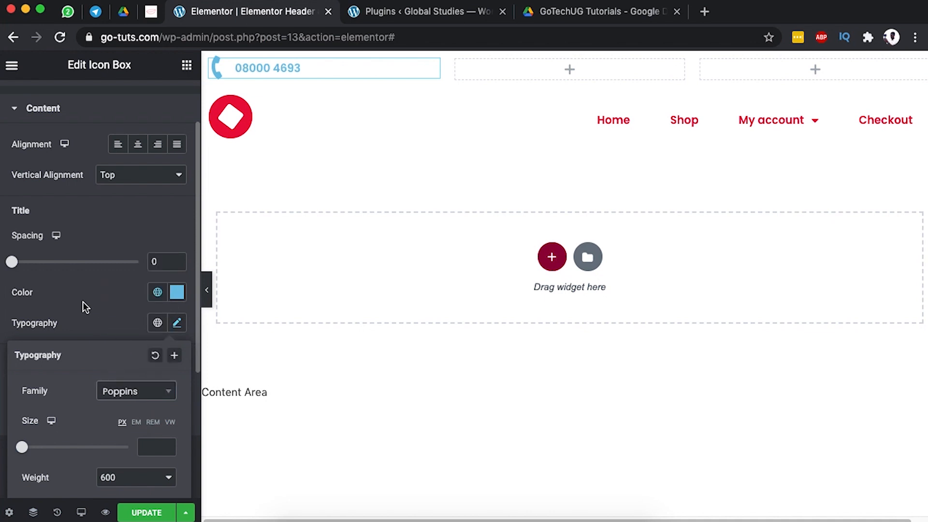
click(83, 302)
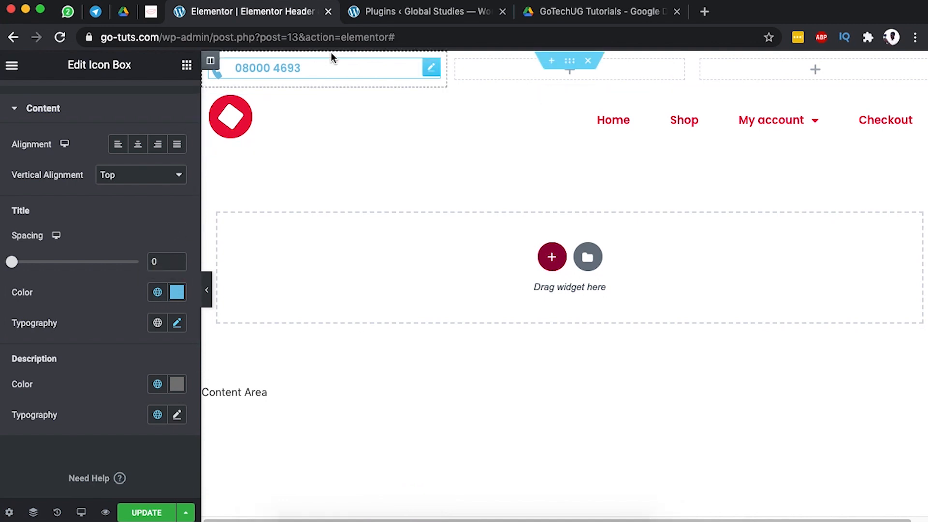
Clear the title's blue colour and set vertical alignment to Middle.
click(178, 293)
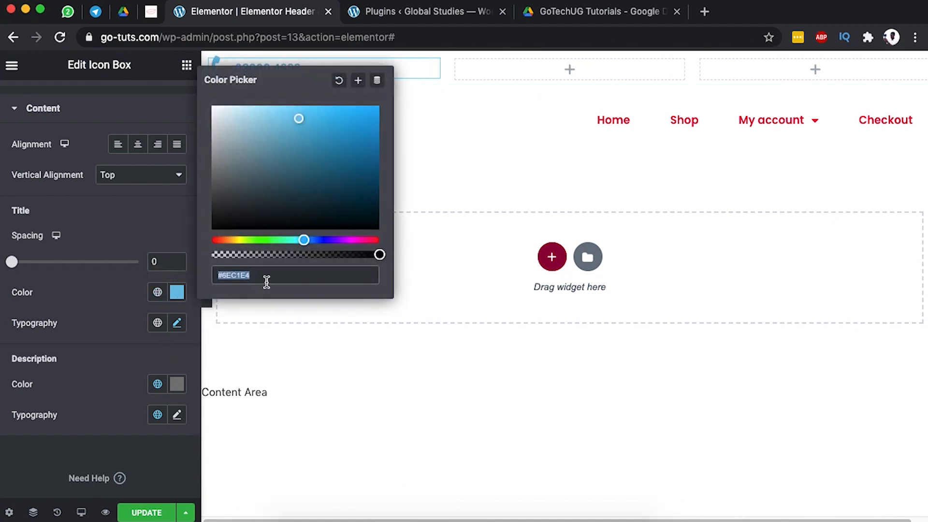
key(BackSpace)
click(112, 295)
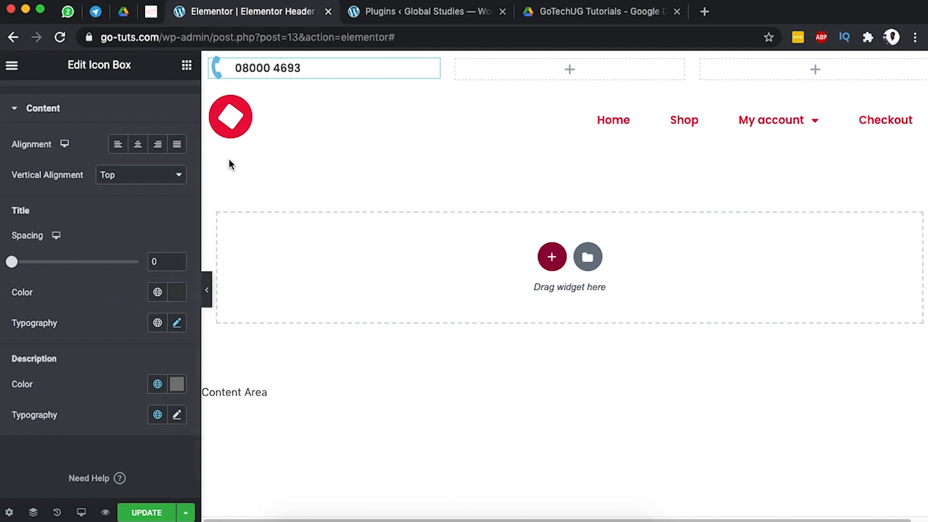
click(117, 179)
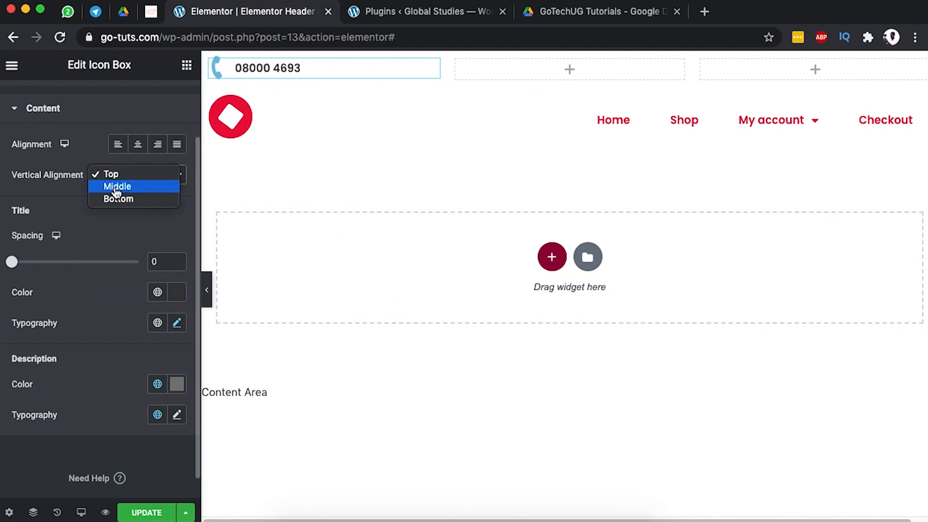
click(116, 187)
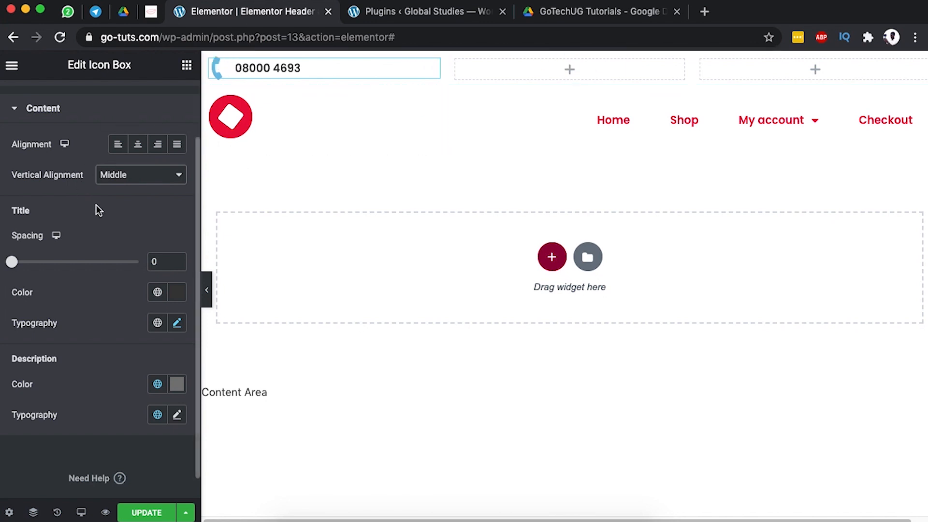
Make the icon dark grey #3a3a3a and reduce its spacing to the number.
scroll(97, 207, up, 3)
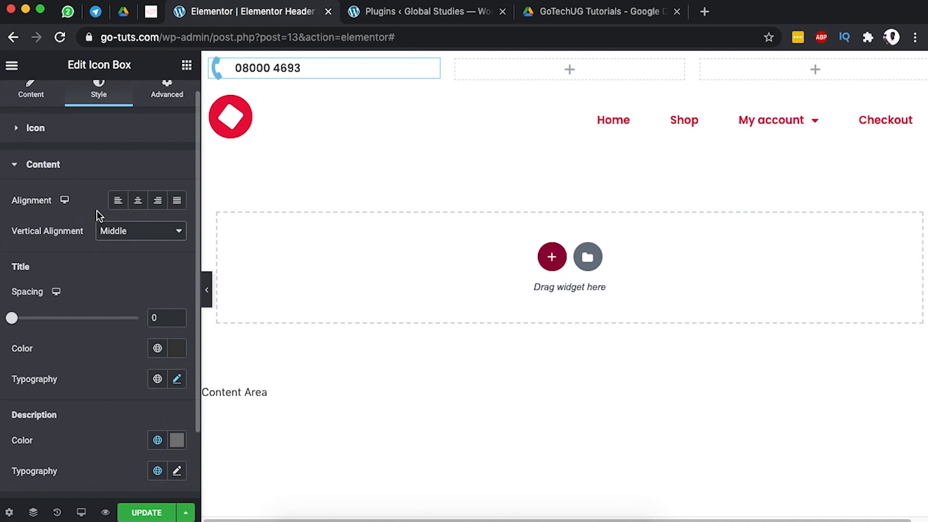
scroll(98, 214, up, 1)
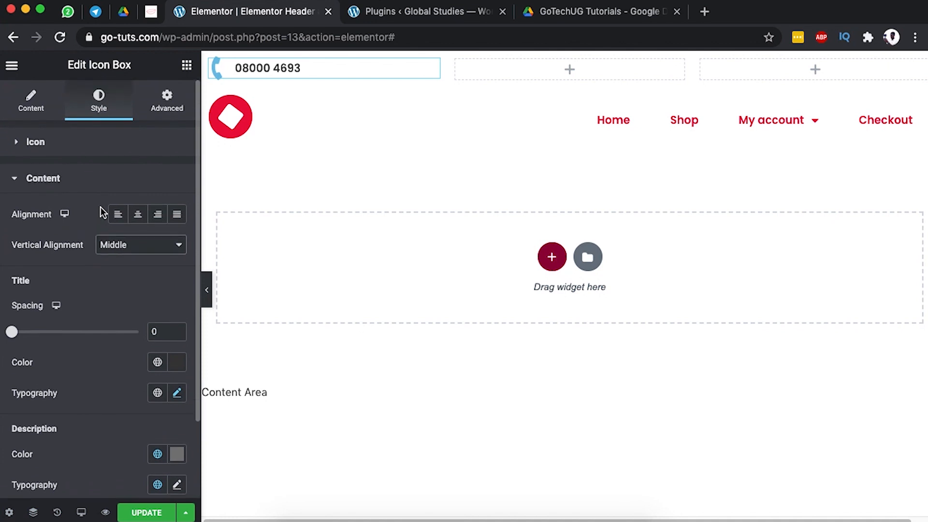
click(58, 145)
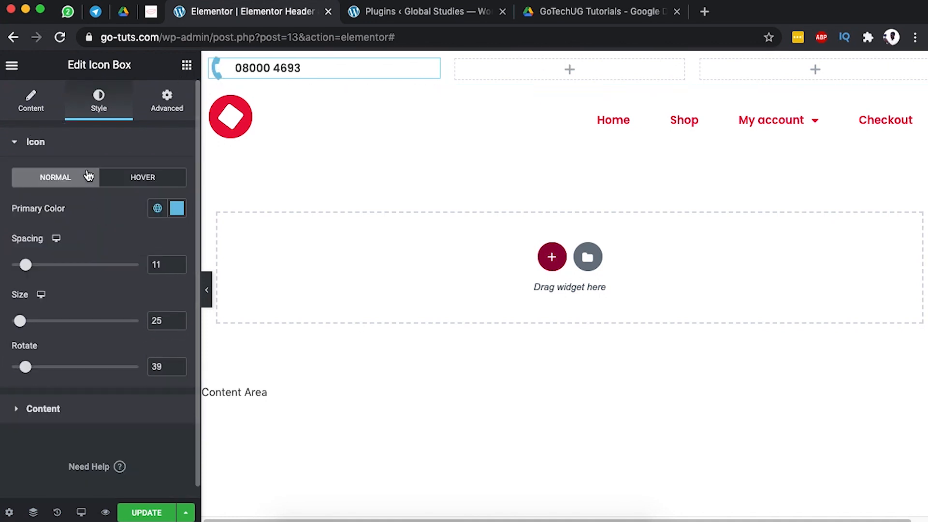
click(176, 208)
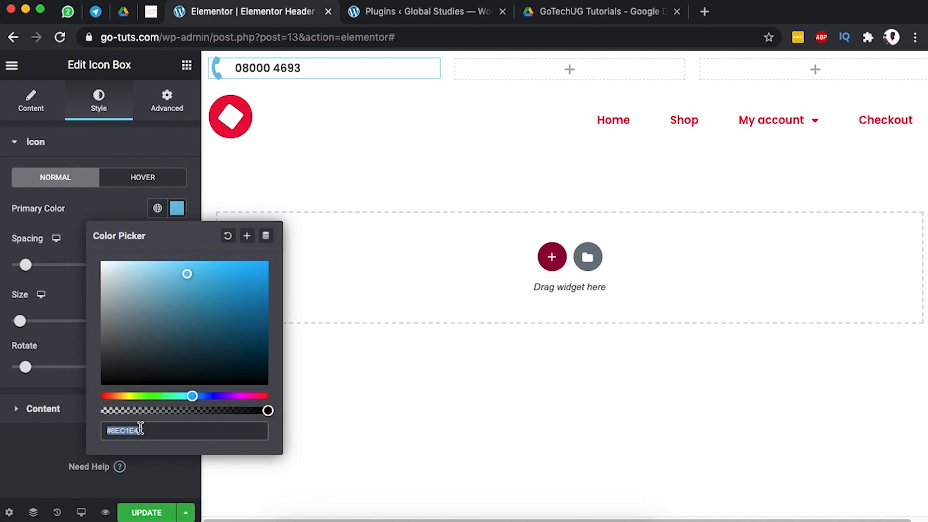
text(#3a3a3a)
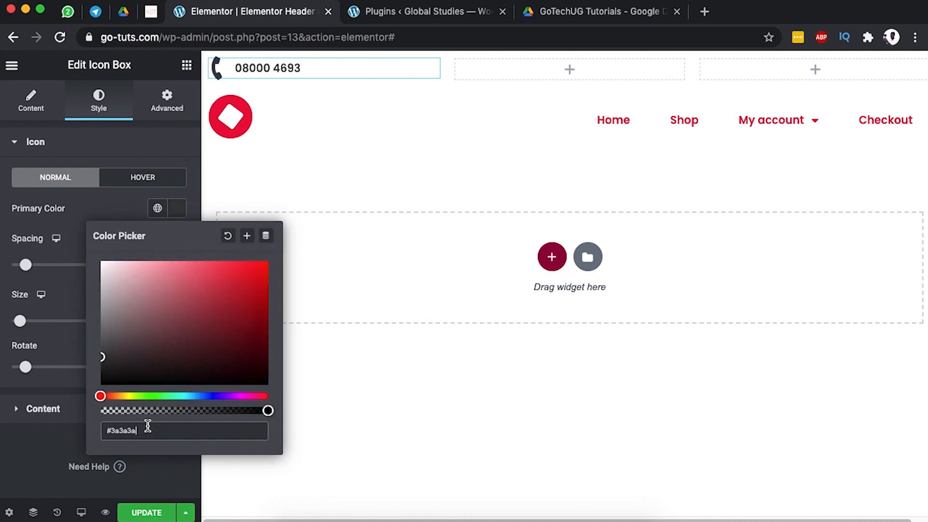
click(86, 201)
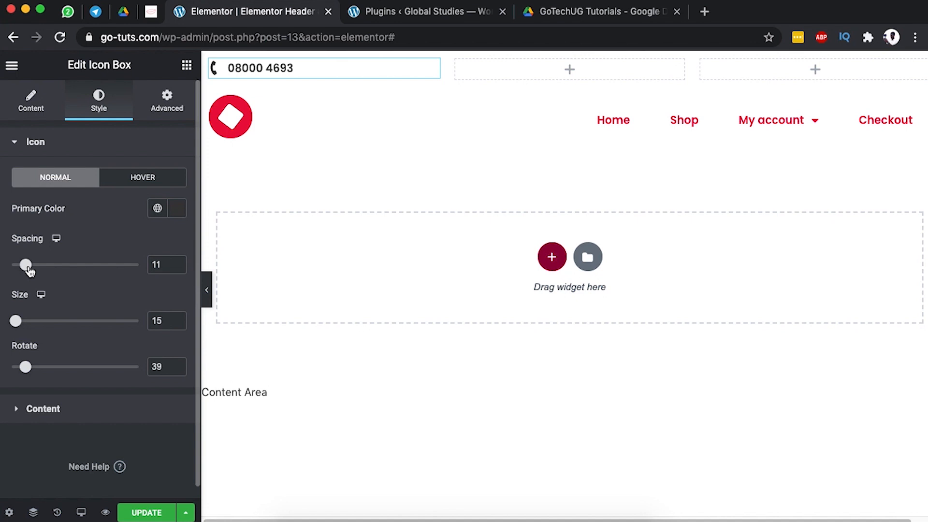
drag(27, 268, 20, 269)
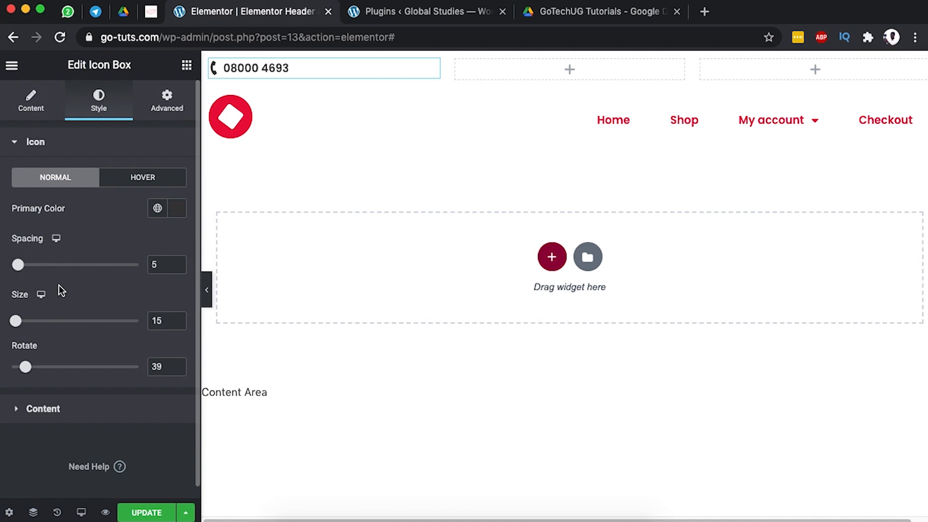
Set the title typography size to 12.
scroll(64, 286, down, 1)
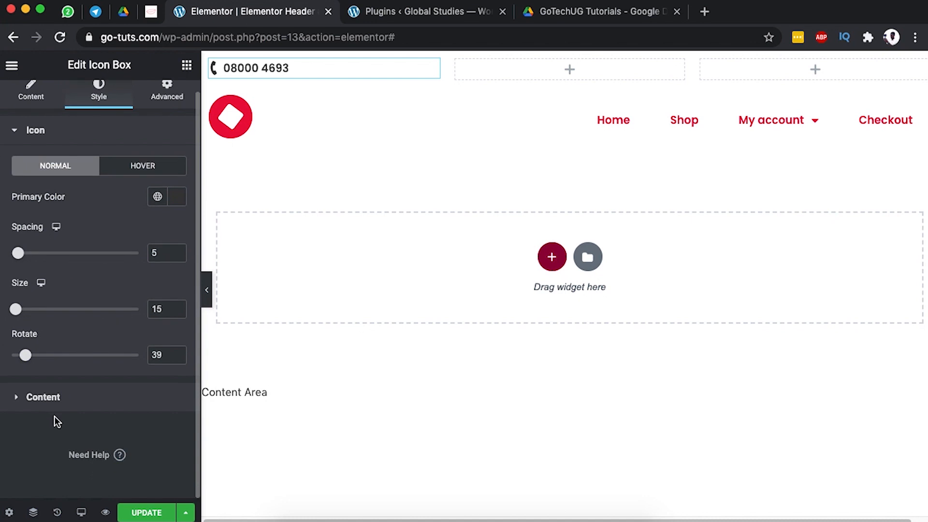
click(56, 401)
scroll(99, 354, down, 2)
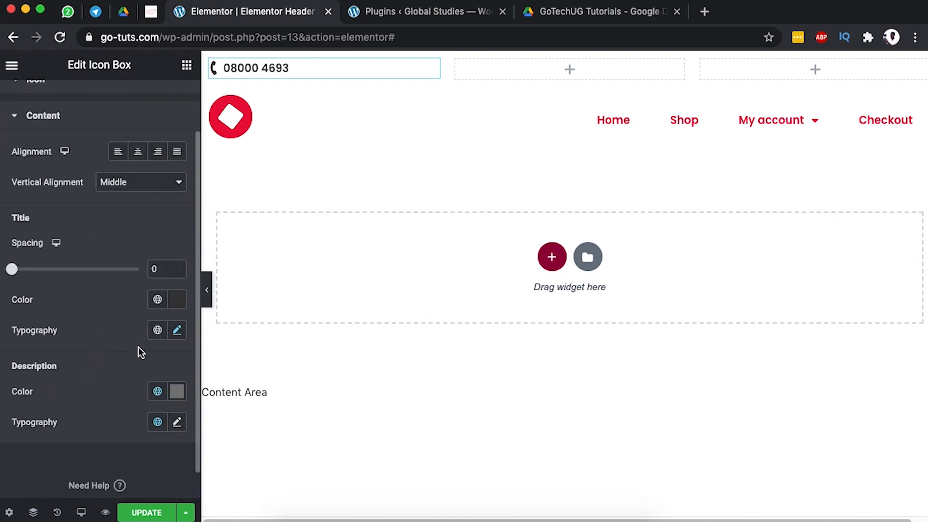
click(177, 330)
scroll(134, 341, down, 2)
drag(23, 399, 30, 404)
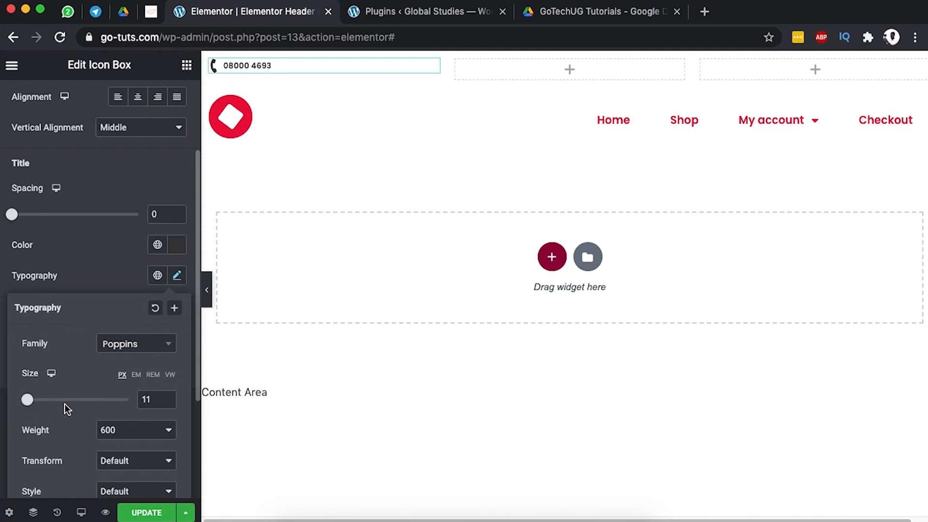
double_click(150, 404)
text(12)
click(62, 248)
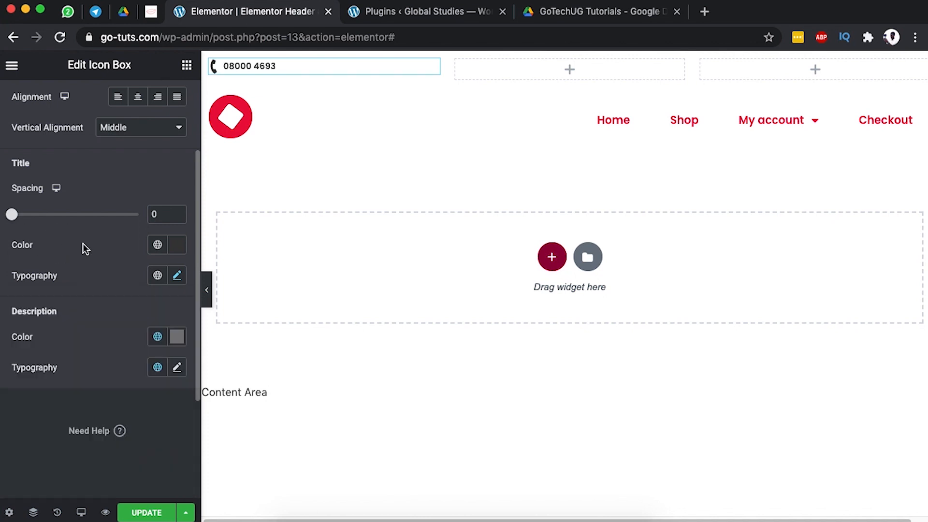
scroll(106, 314, up, 5)
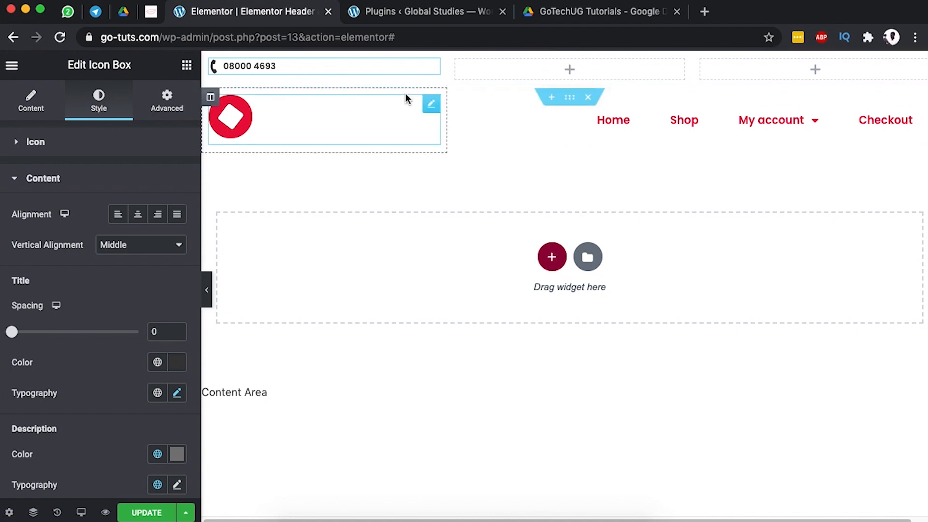
Paste the phone box into the middle top-bar column and swap its icon for the map marker.
right_click(639, 73)
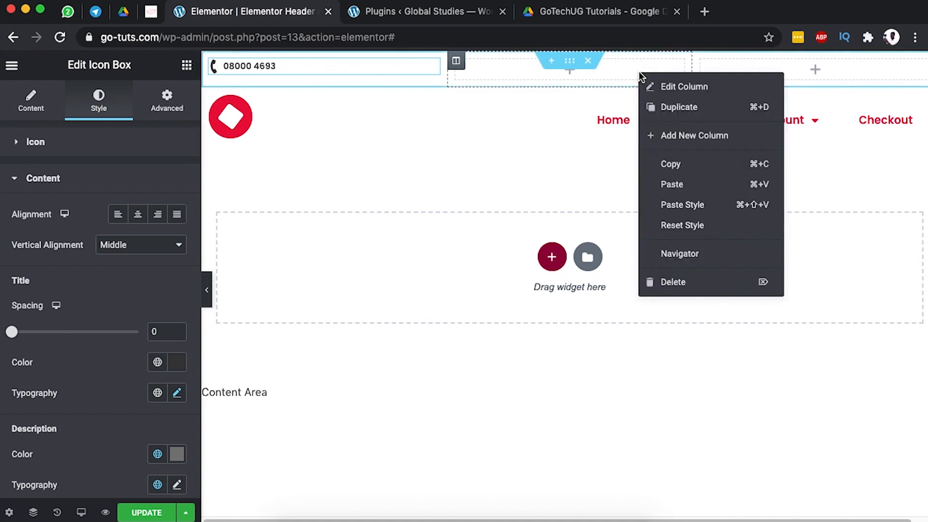
click(681, 185)
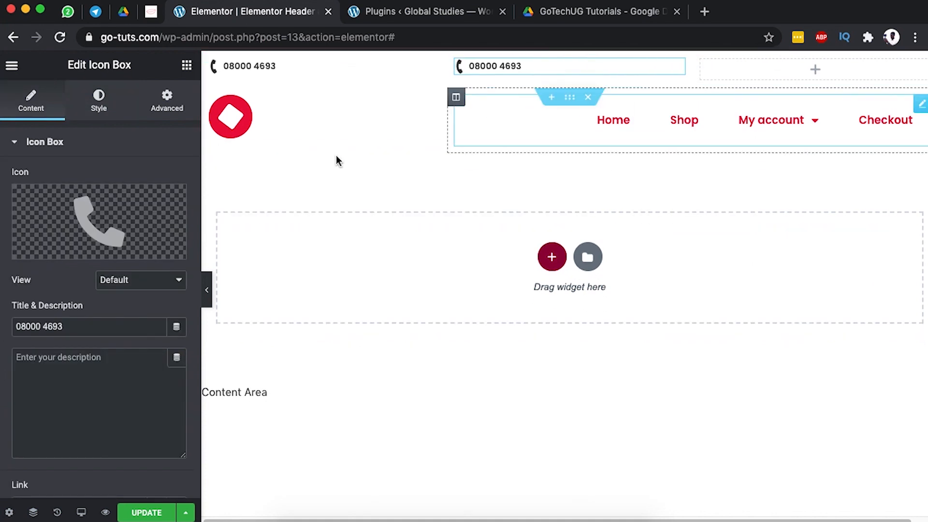
click(64, 220)
click(449, 120)
text(map)
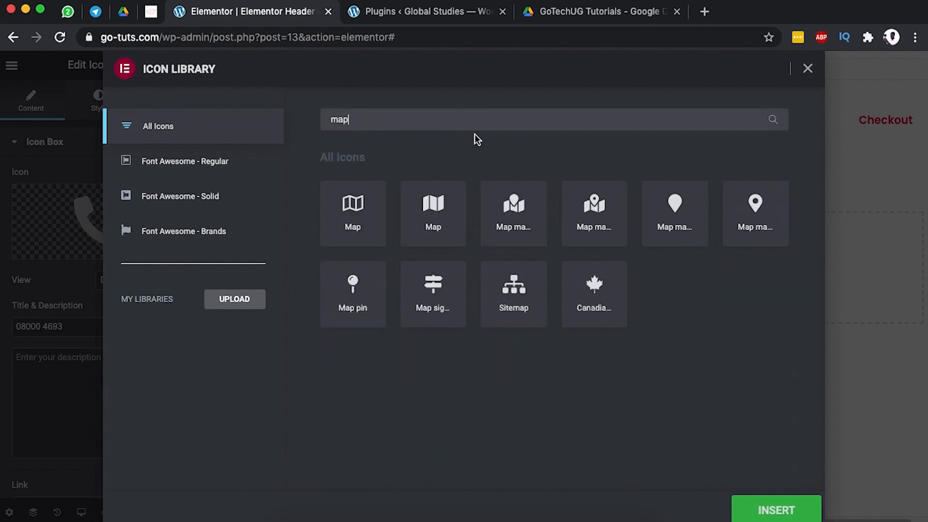
click(671, 205)
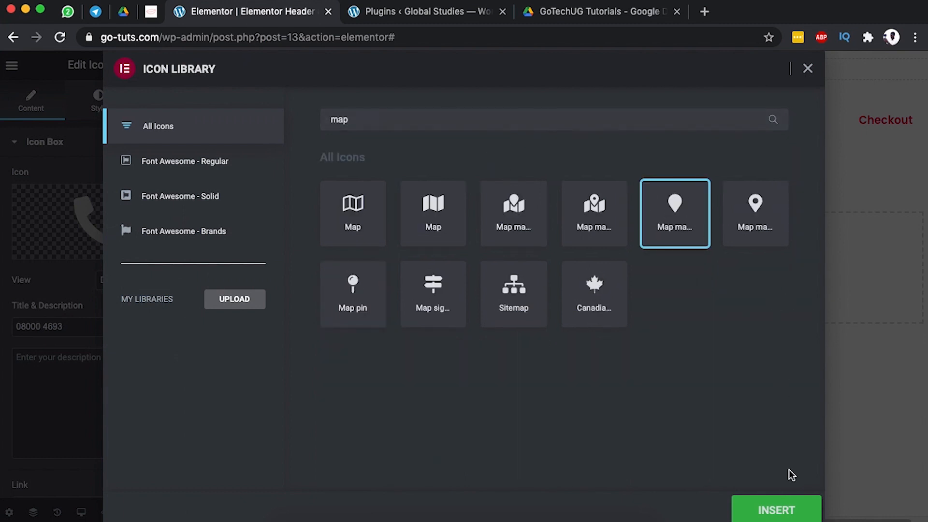
click(776, 509)
Replace the box title with the street address and set the icon rotation to 0.
click(69, 326)
triple_click(68, 326)
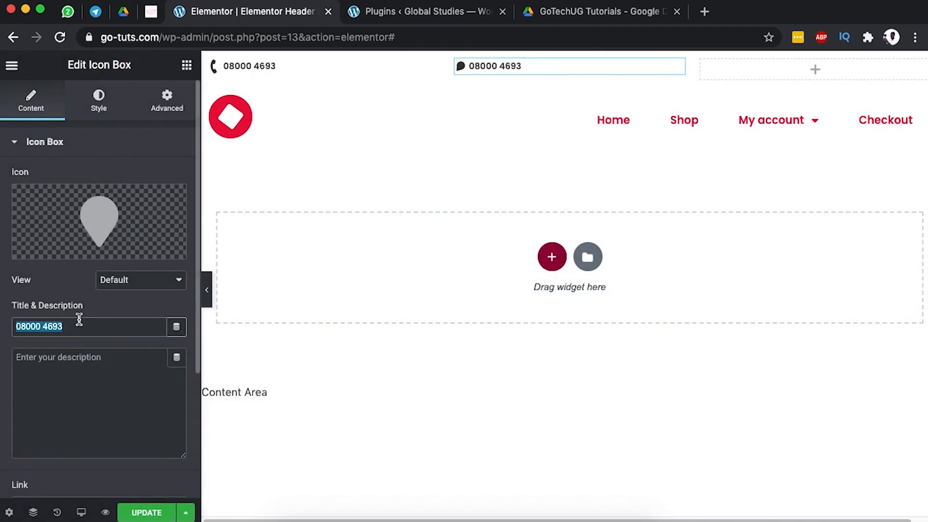
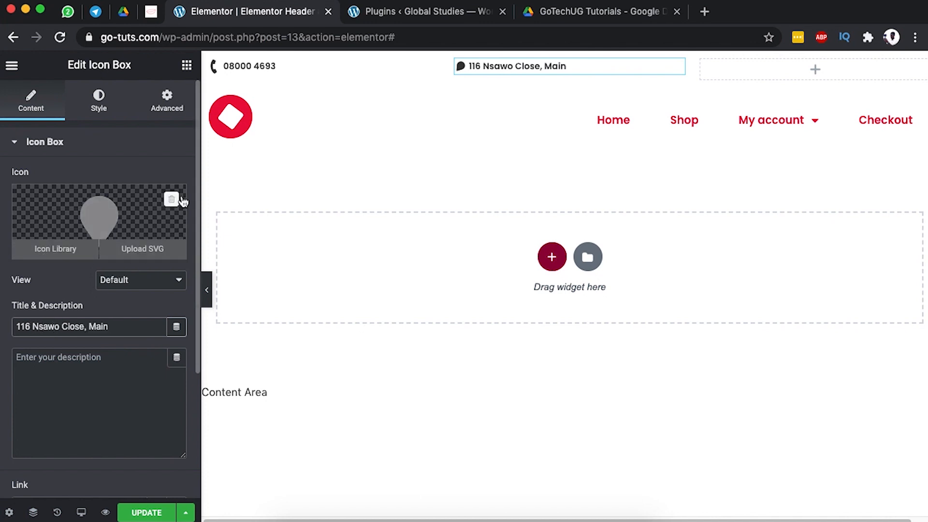
click(99, 103)
drag(27, 370, 15, 369)
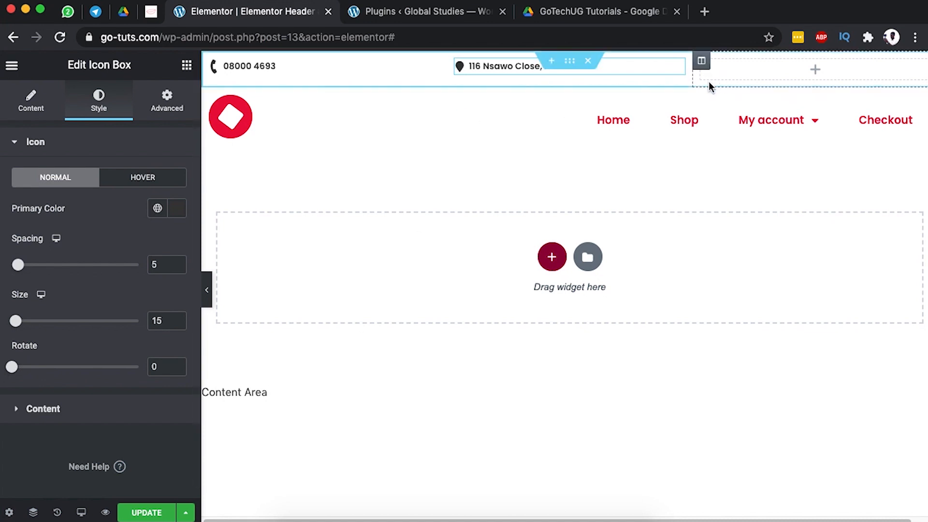
click(750, 72)
Paste the phone box into the right top-bar column and give it the envelope icon.
right_click(752, 72)
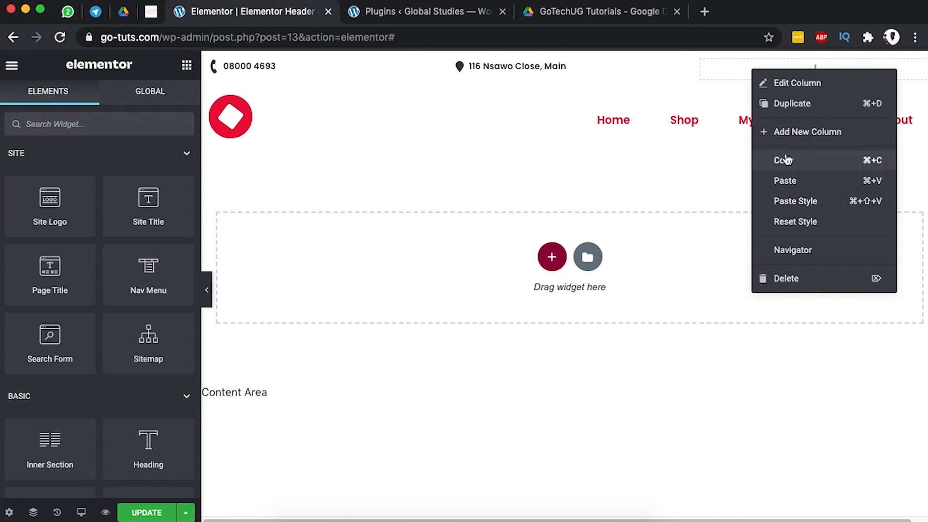
click(786, 180)
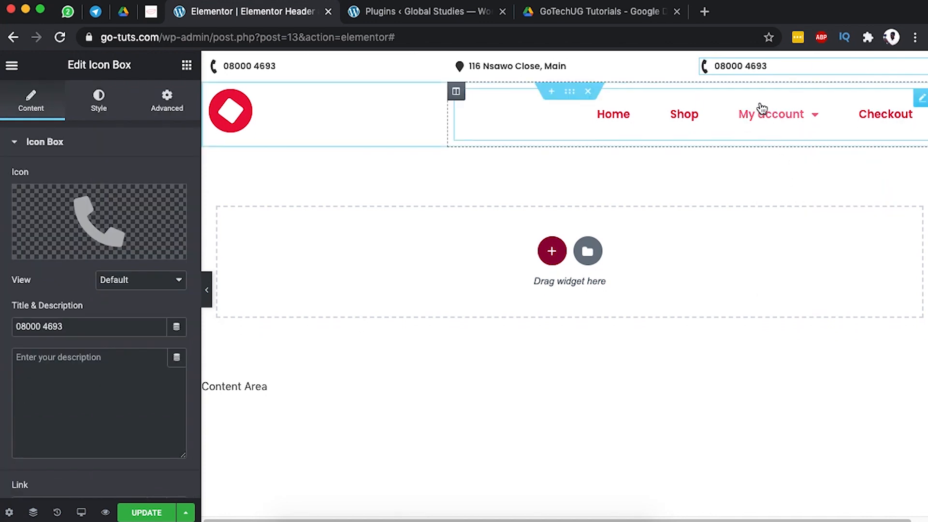
click(84, 219)
click(396, 124)
text(mai)
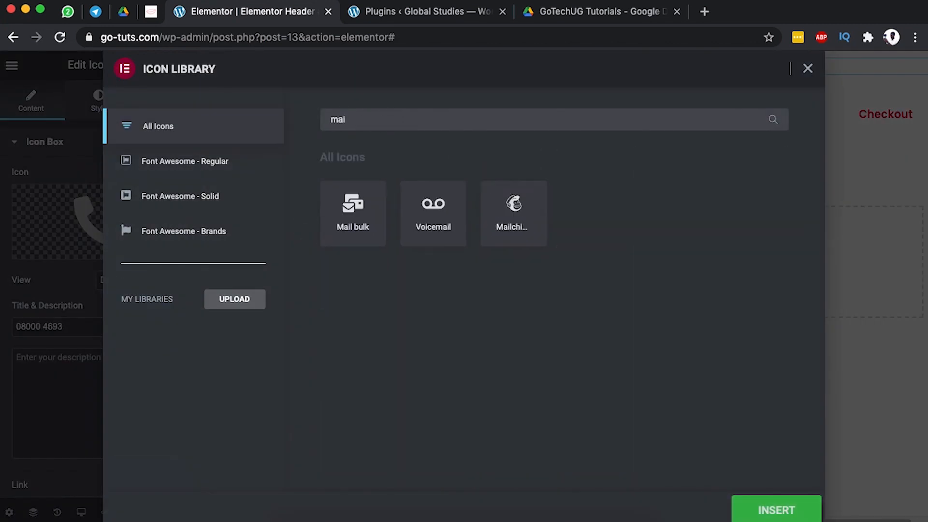
key(BackSpace)
key(BackSpace)
key(BackSpace)
text(env)
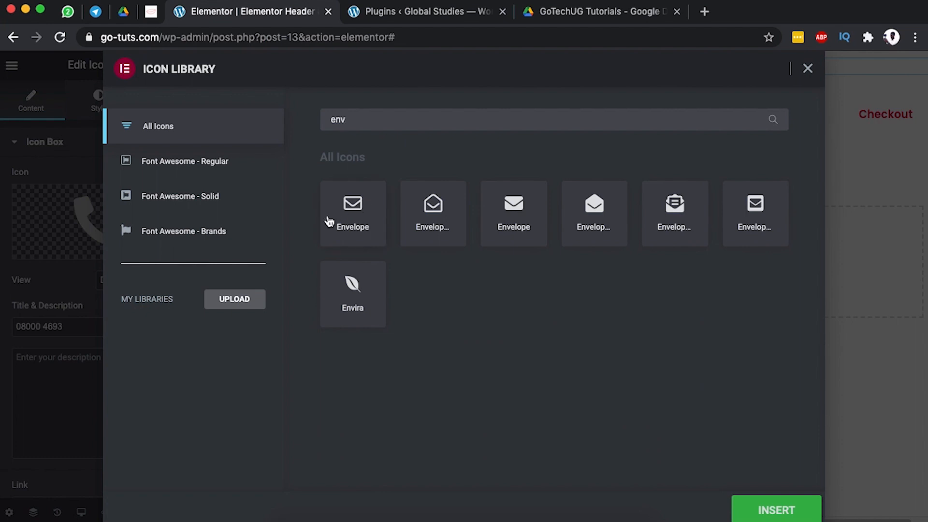
click(352, 211)
click(754, 508)
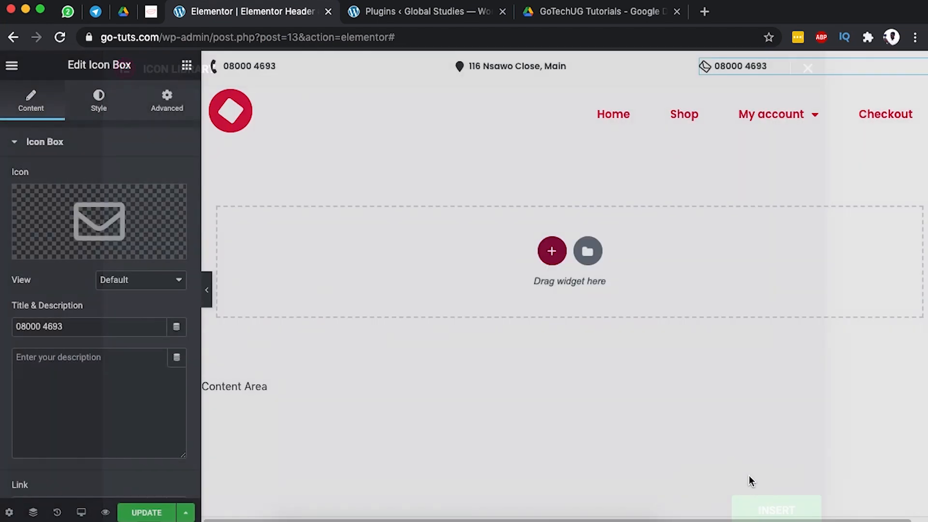
Set the envelope icon's rotation to 0 and replace the title with the contact e-mail address.
click(98, 99)
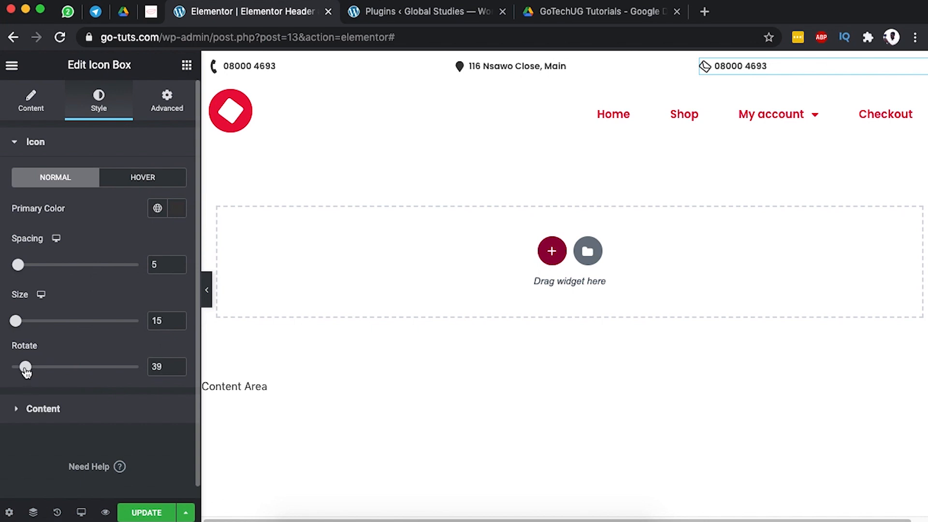
drag(25, 370, 2, 375)
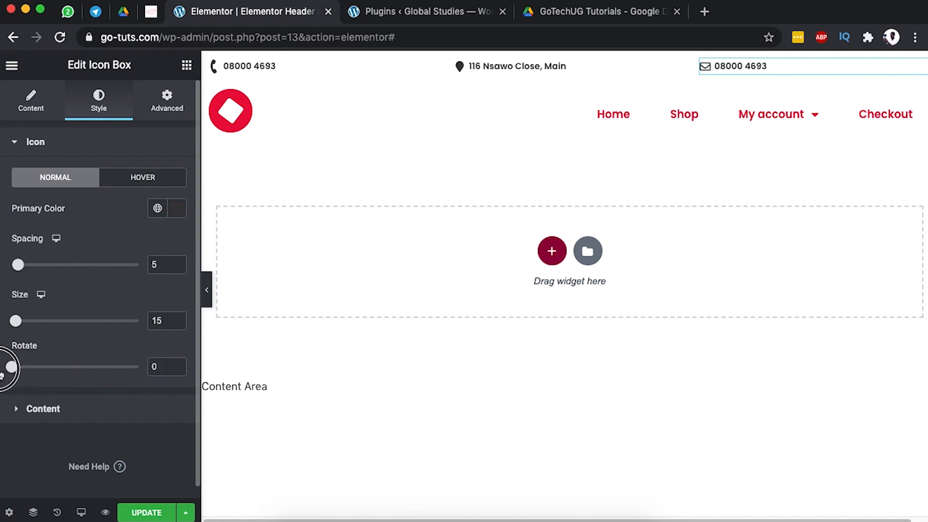
click(29, 107)
drag(84, 327, 2, 326)
text(e)
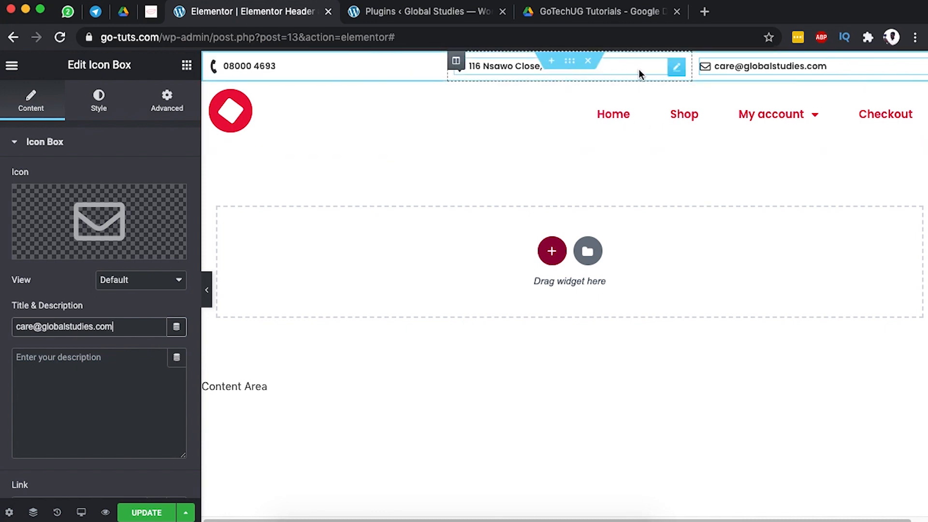
Place an inner section in the top-right column and add a third column to it.
click(699, 62)
mouse_move(758, 114)
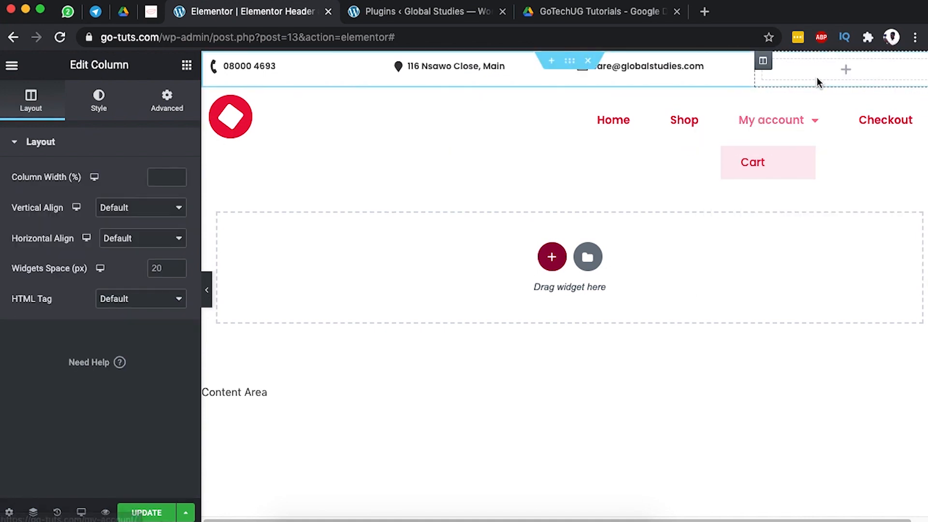
click(186, 66)
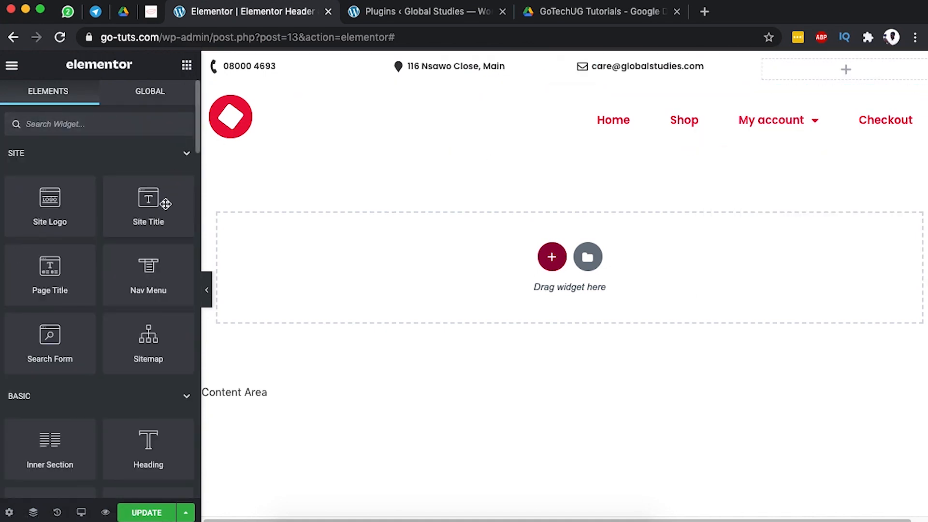
drag(48, 442, 839, 74)
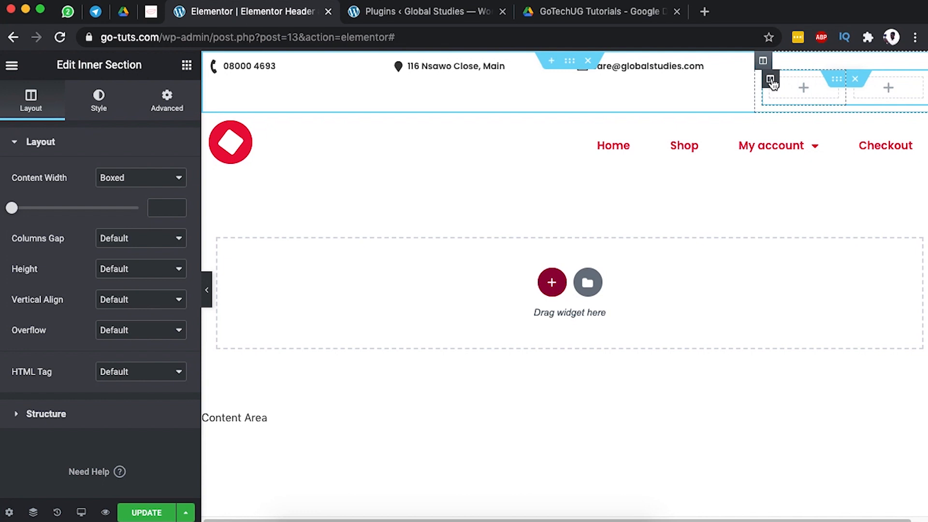
right_click(772, 81)
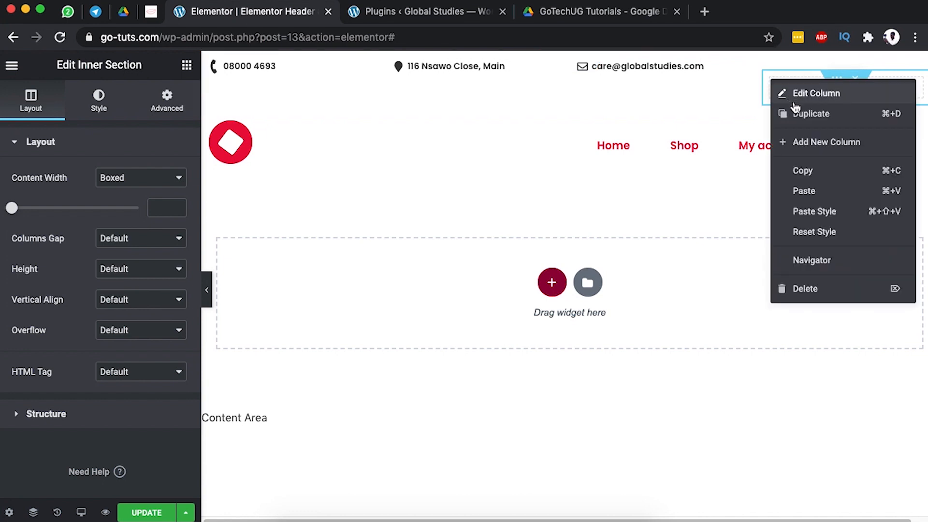
click(808, 142)
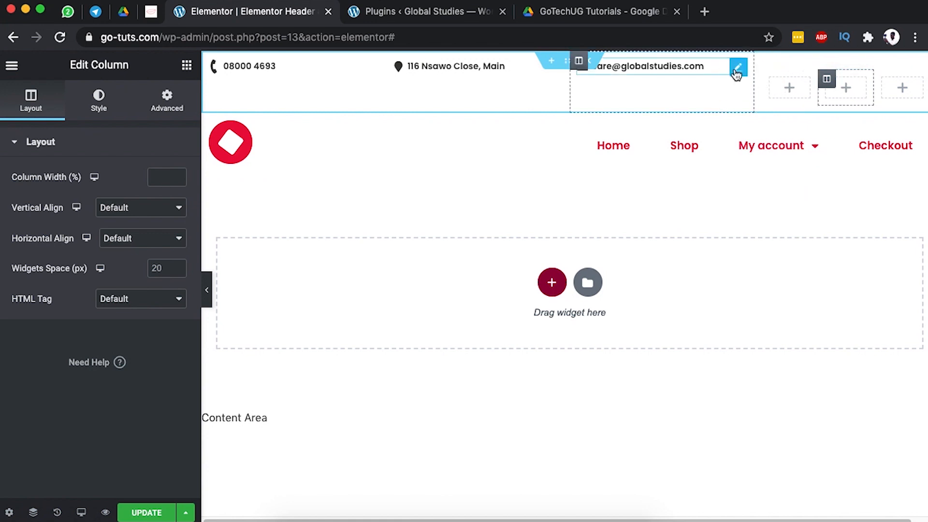
Move the e-mail box into the inner section and delete the emptied top-bar column.
drag(736, 71, 895, 90)
right_click(576, 63)
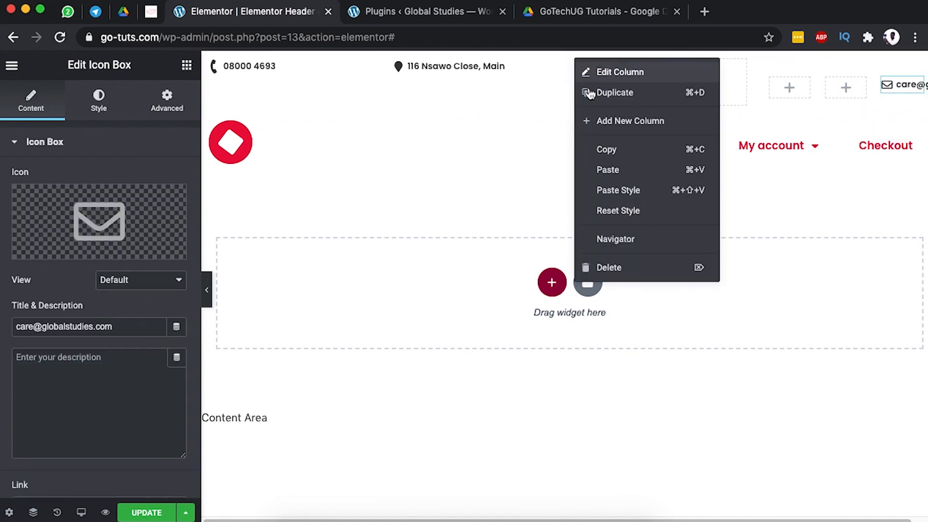
click(633, 268)
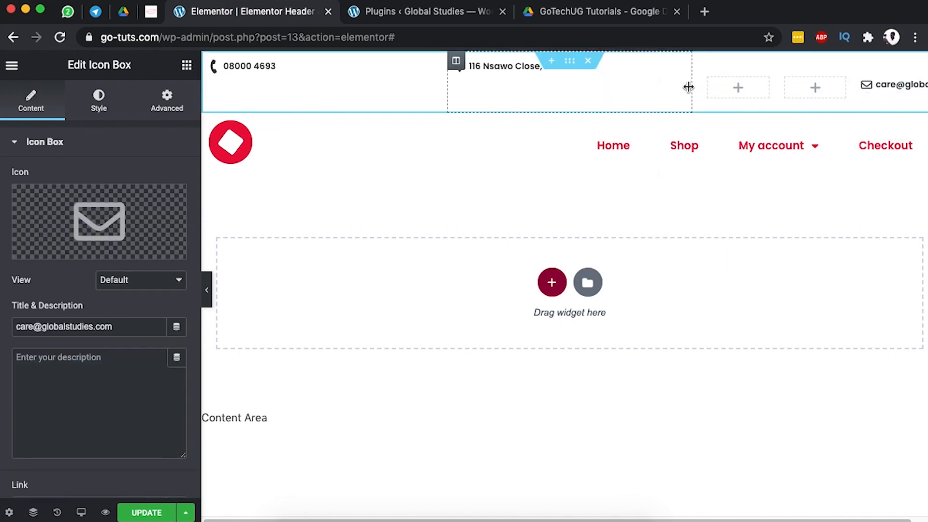
Move the address and phone boxes into the inner section and delete the empty middle column.
drag(673, 68, 811, 92)
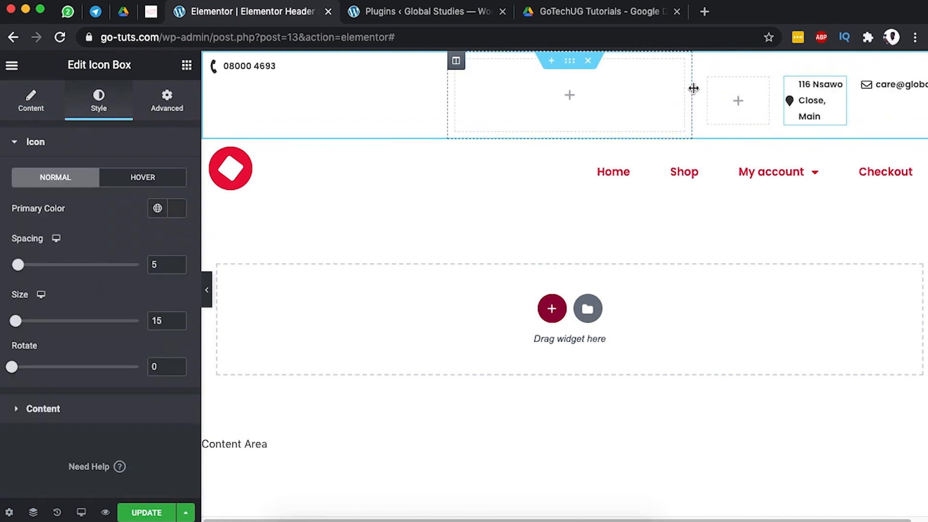
drag(694, 89, 592, 77)
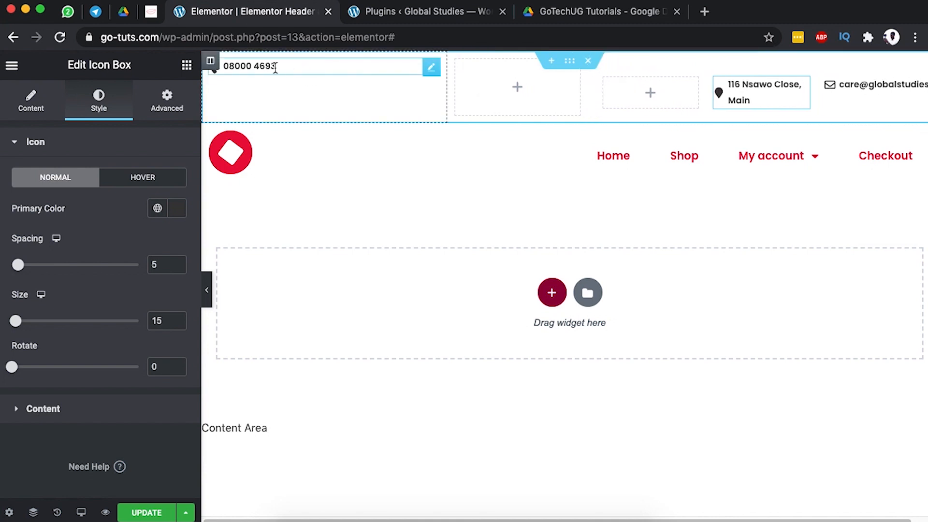
drag(431, 72, 653, 94)
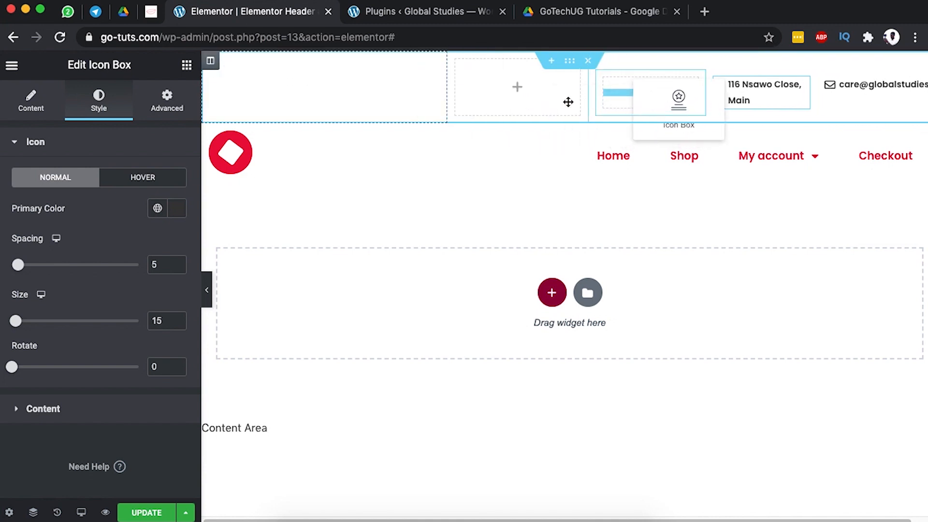
right_click(461, 68)
click(513, 272)
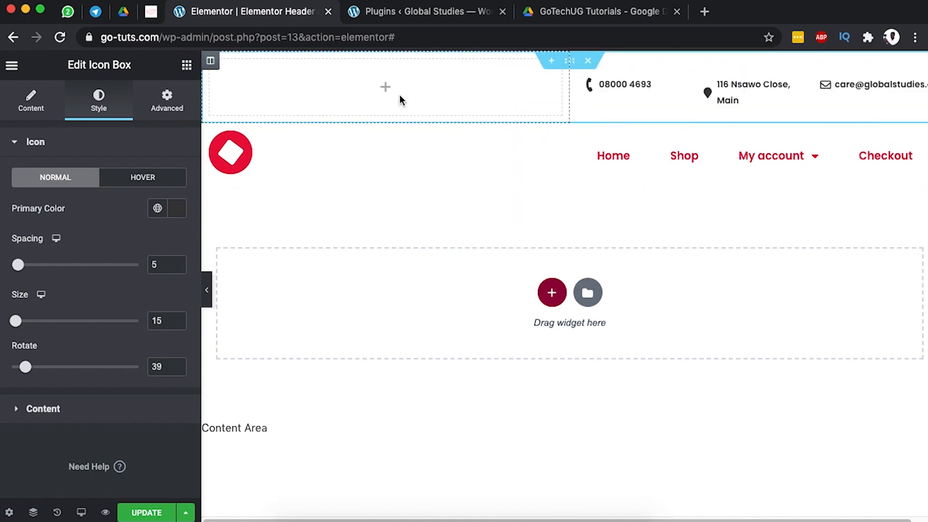
Order the contacts as address, e-mail, phone and widen the empty left column to about 44.5%.
drag(570, 94, 587, 123)
mouse_move(793, 129)
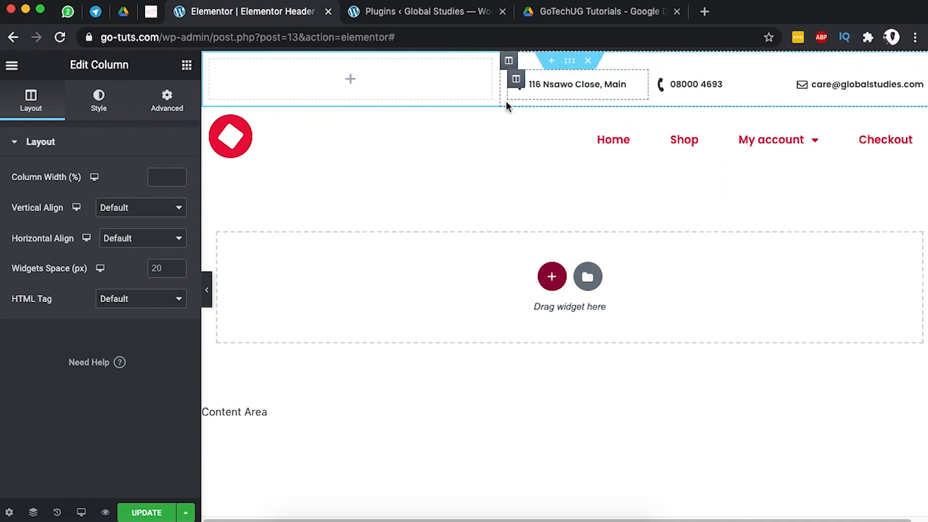
drag(499, 83, 518, 82)
drag(805, 82, 685, 90)
drag(762, 127, 744, 137)
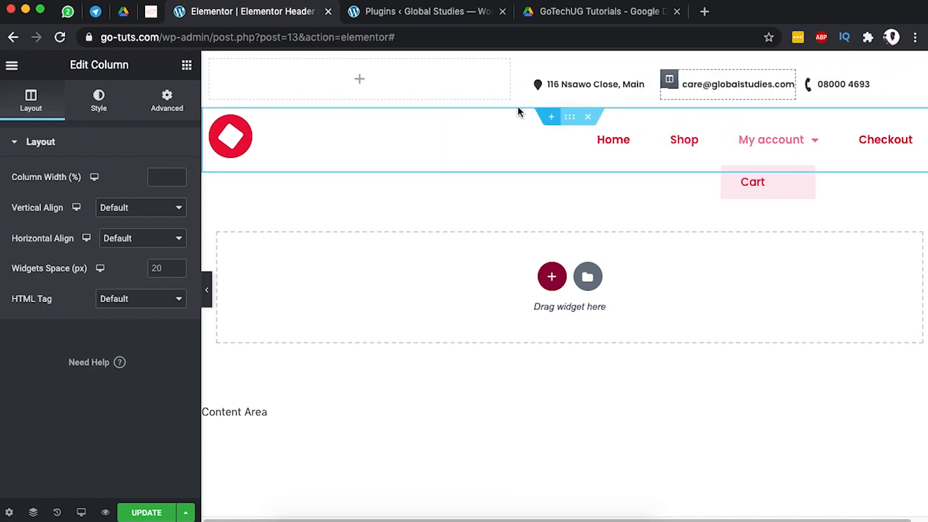
drag(517, 85, 561, 84)
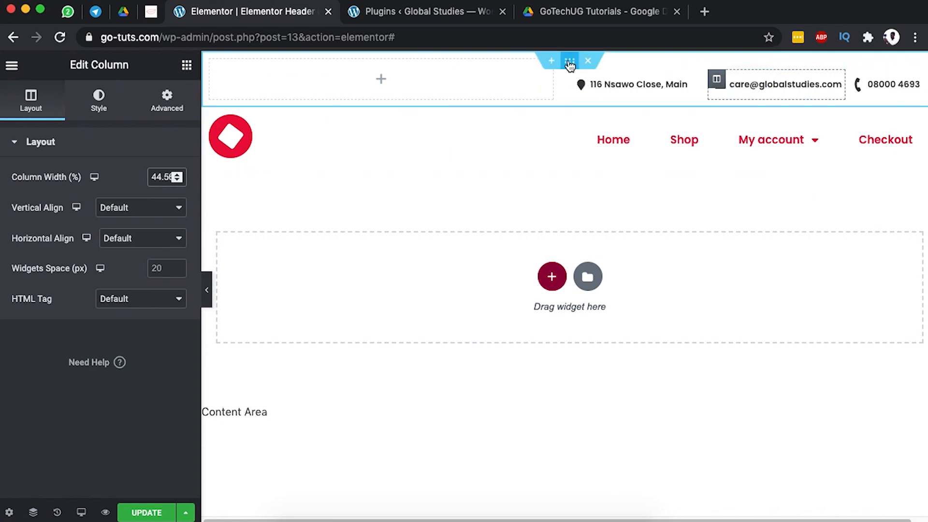
Reset the top bar section's padding and margins to 0, then select it in the Navigator.
click(571, 64)
click(166, 103)
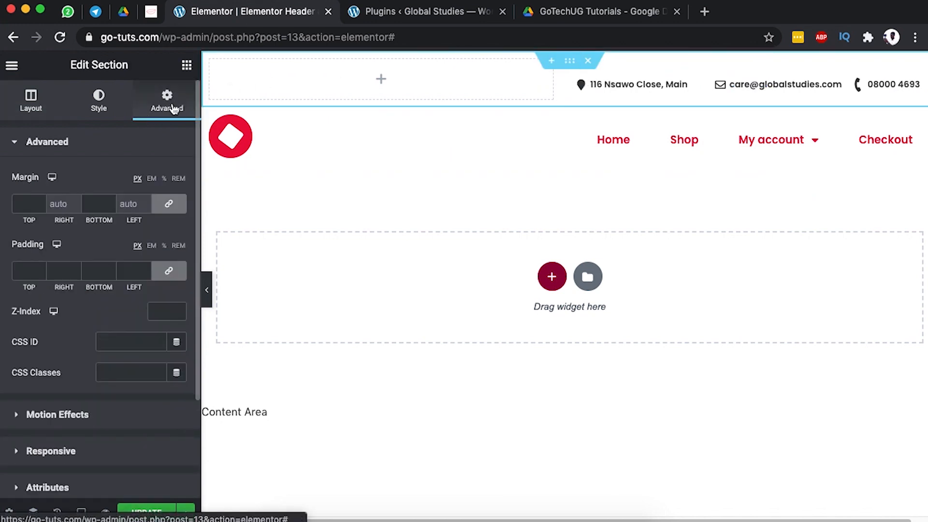
click(168, 271)
click(169, 203)
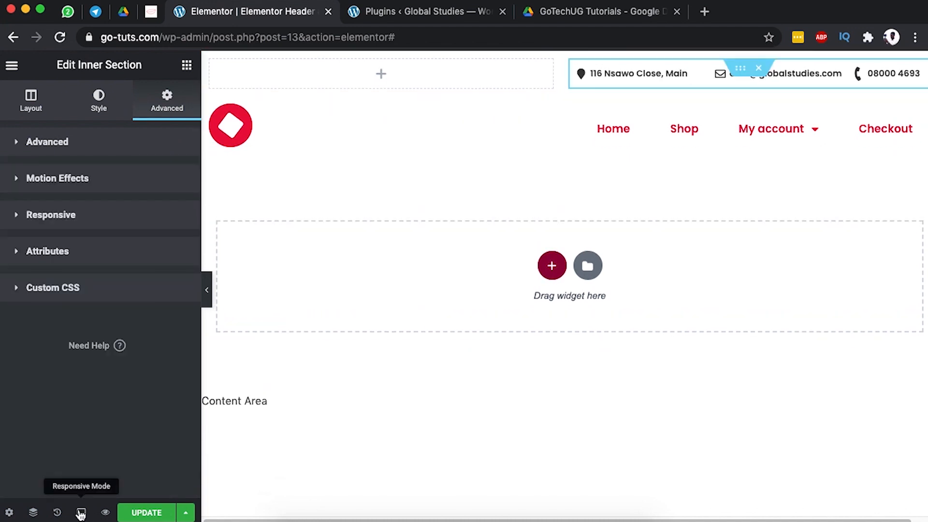
click(34, 513)
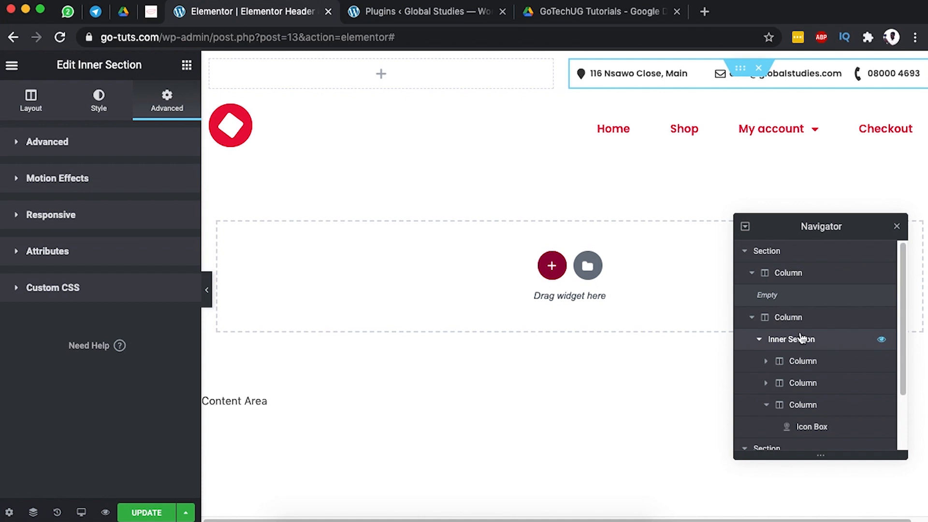
click(809, 257)
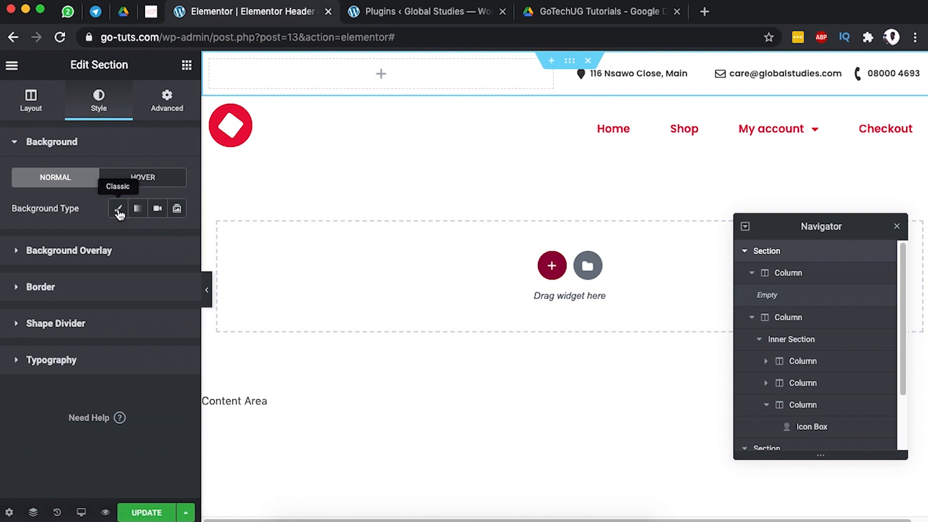
Give the top bar section a classic #3a3a3a grey background with lowered transparency.
click(119, 209)
click(177, 239)
drag(140, 406, 101, 388)
drag(267, 441, 131, 442)
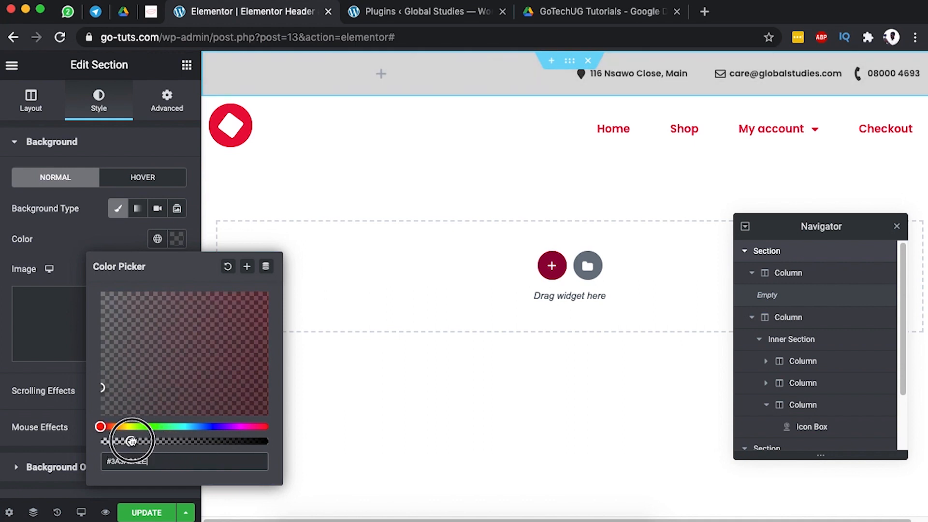
click(77, 243)
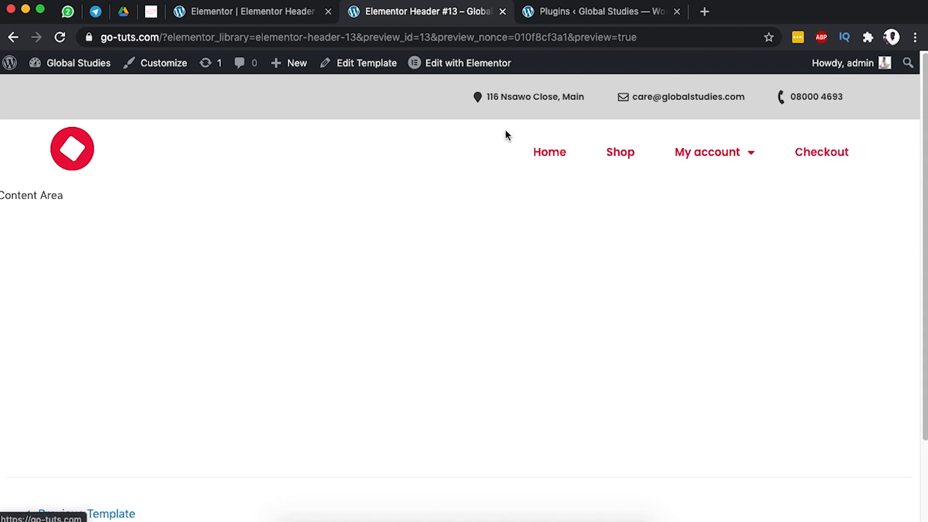
Return to the editor and switch the preview to tablet width.
click(278, 13)
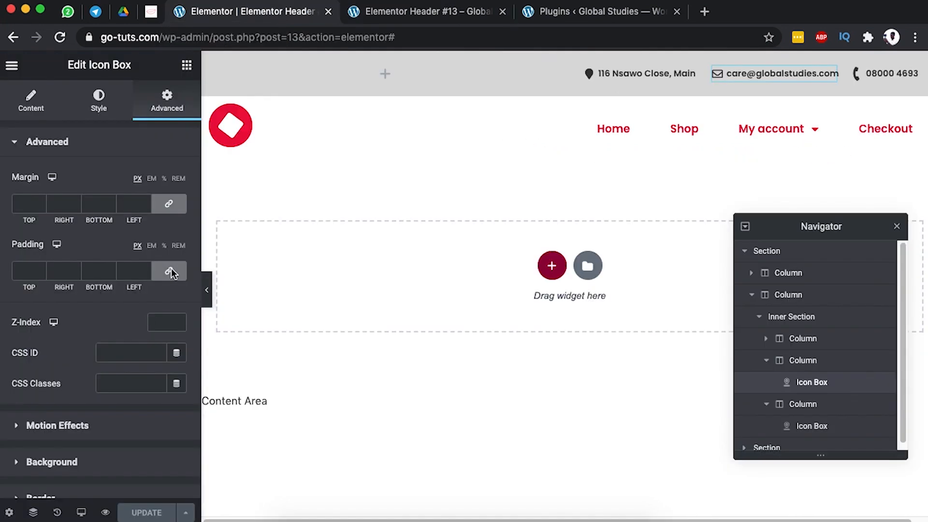
click(80, 512)
click(74, 456)
Turn on Hide On Tablet and Hide On Mobile for the top bar section.
right_click(549, 116)
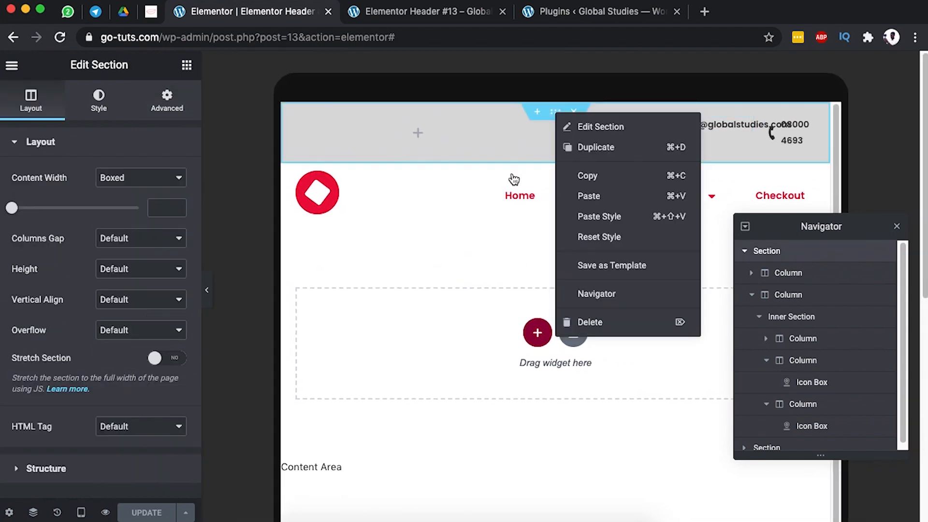
click(551, 119)
click(166, 102)
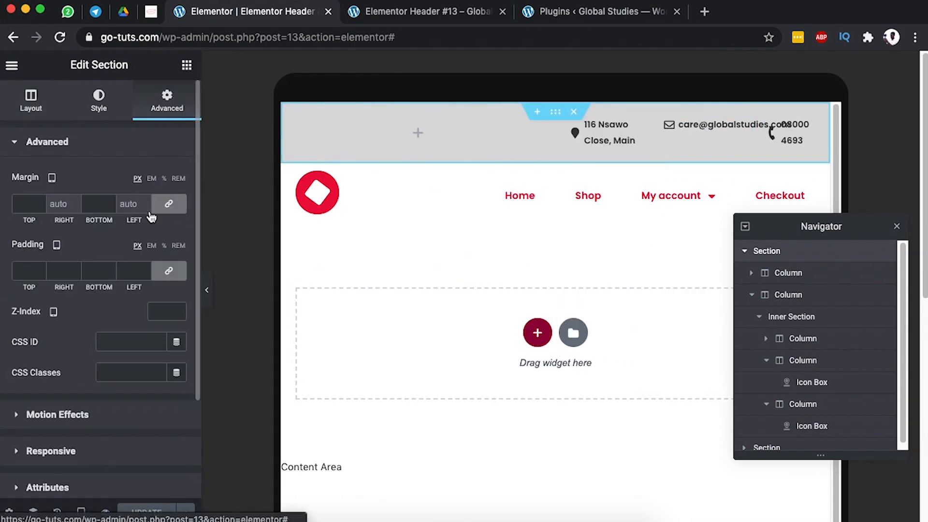
scroll(121, 348, down, 1)
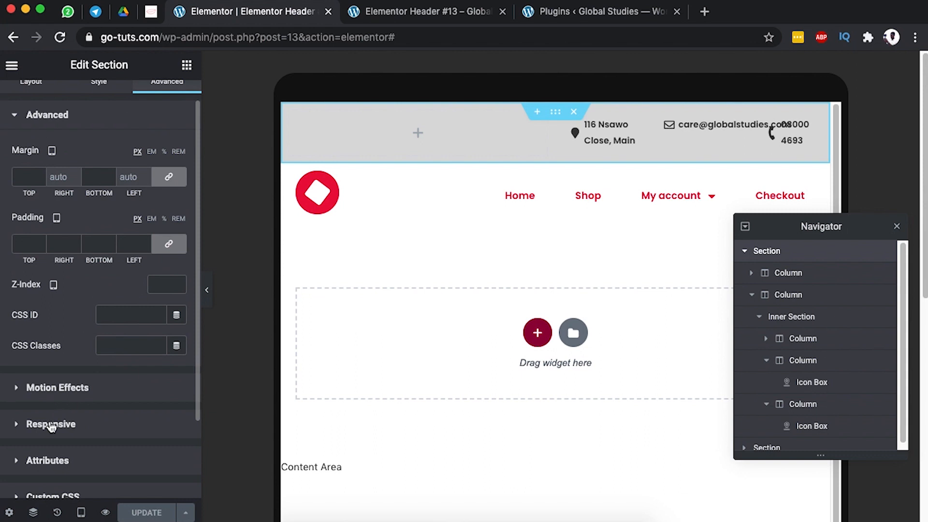
click(48, 423)
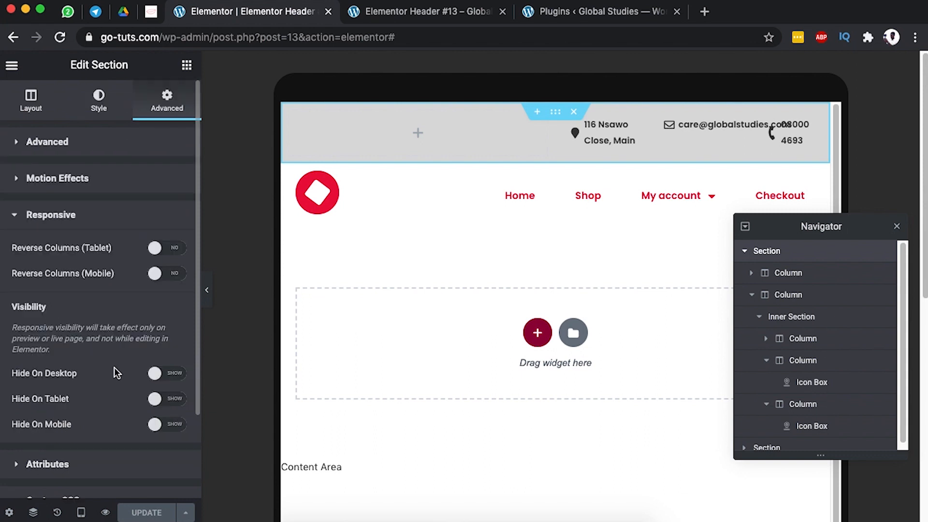
click(179, 402)
click(179, 426)
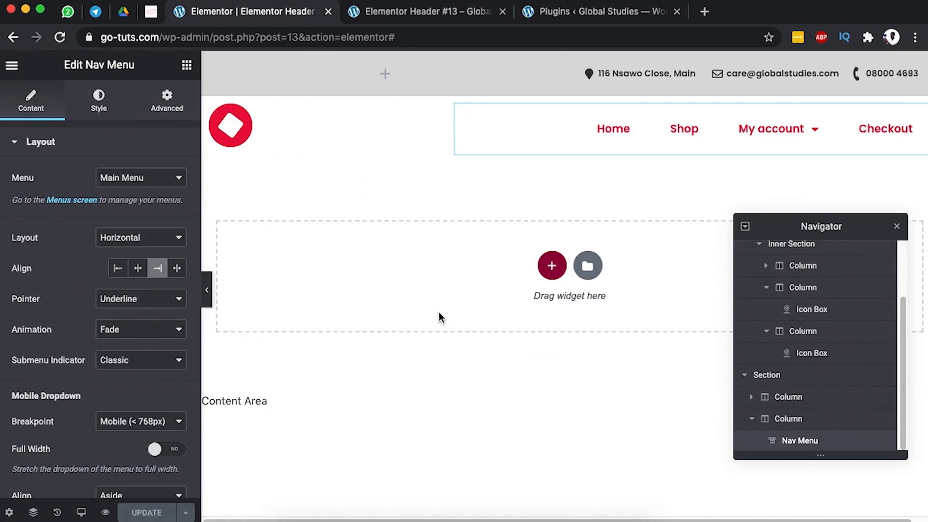
Check the header at tablet width, then mobile, then tablet again.
click(81, 513)
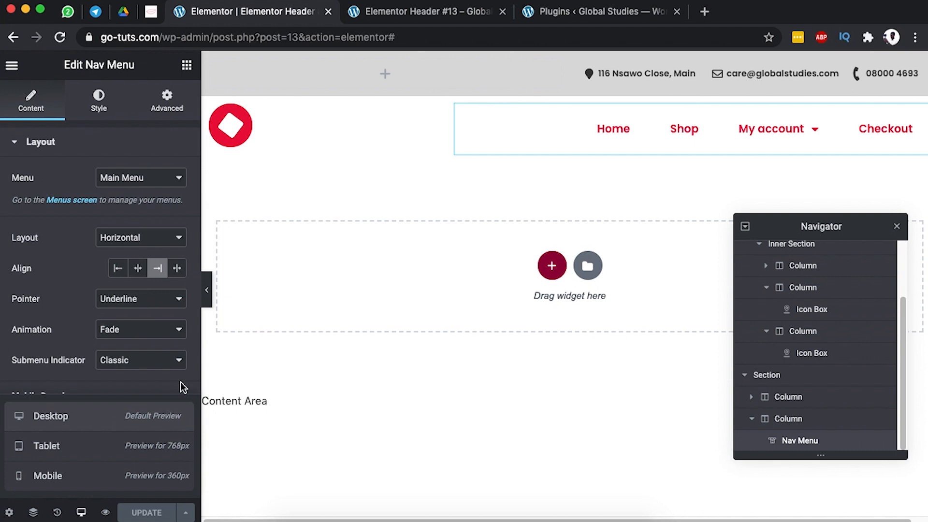
click(106, 441)
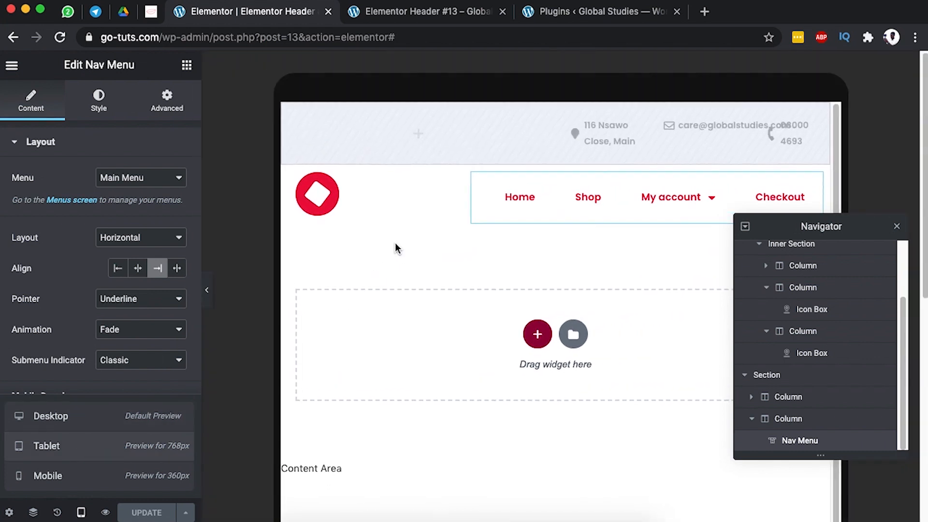
scroll(435, 249, down, 2)
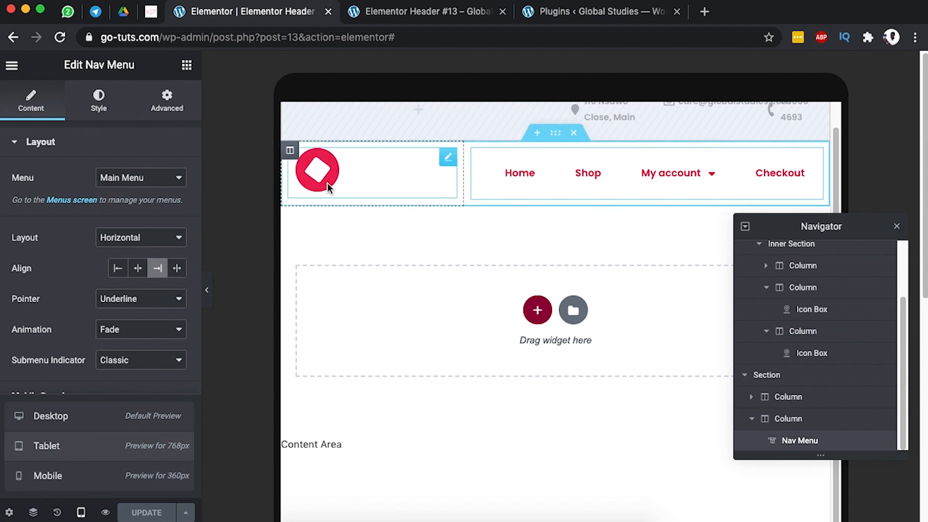
click(69, 474)
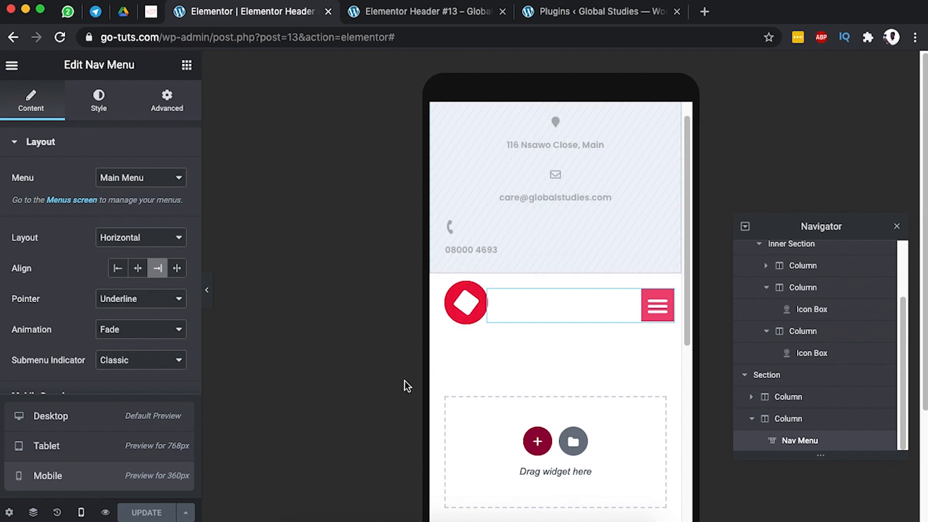
click(62, 451)
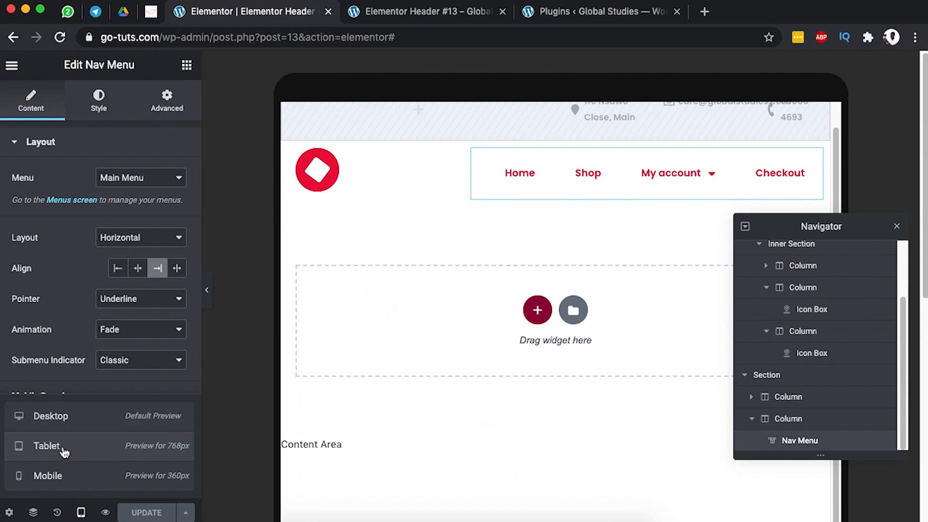
scroll(537, 211, up, 1)
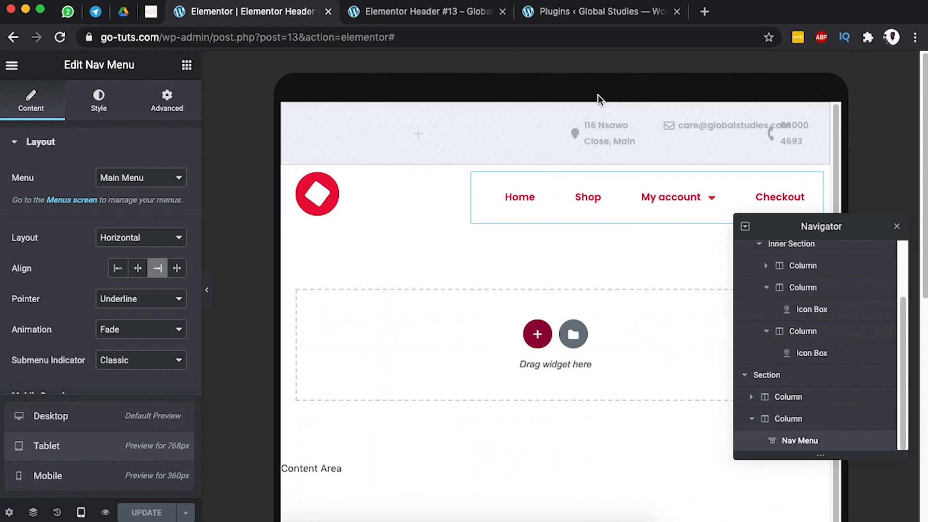
Turn Hide On Tablet and Hide On Mobile back off for the top bar section.
click(558, 115)
scroll(82, 411, down, 3)
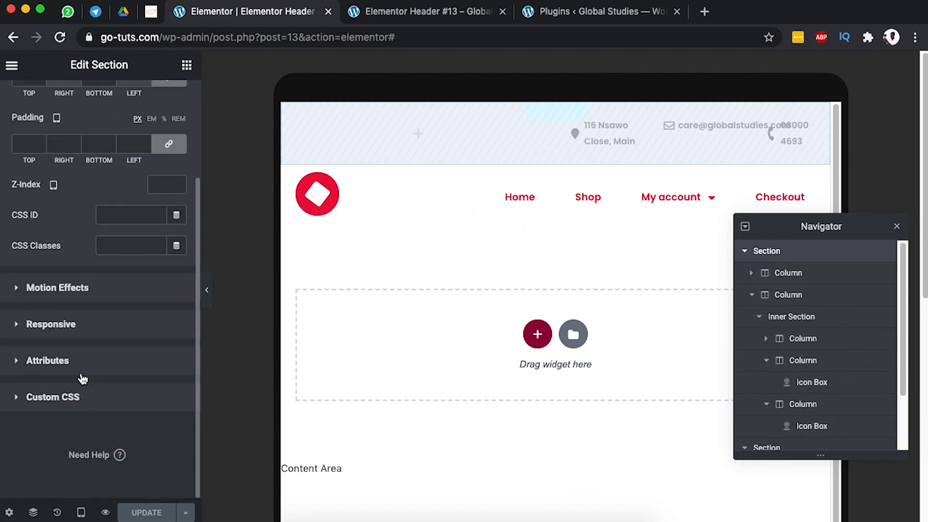
click(75, 331)
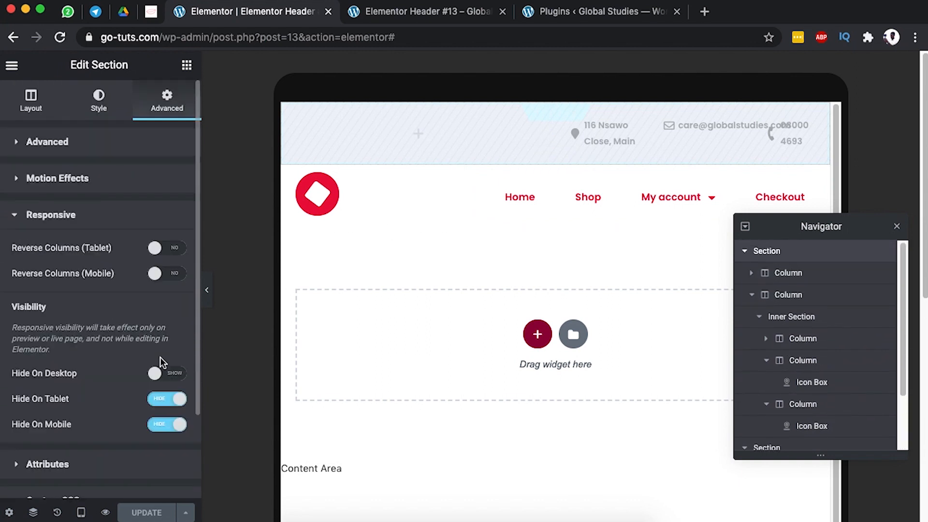
click(160, 399)
click(164, 425)
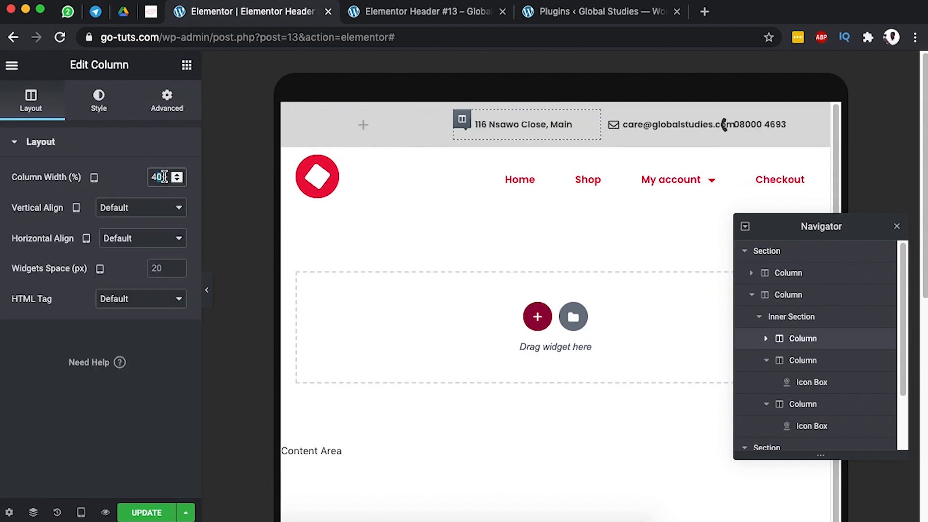
Set the address and e-mail column widths to 35% each.
double_click(164, 177)
text(35)
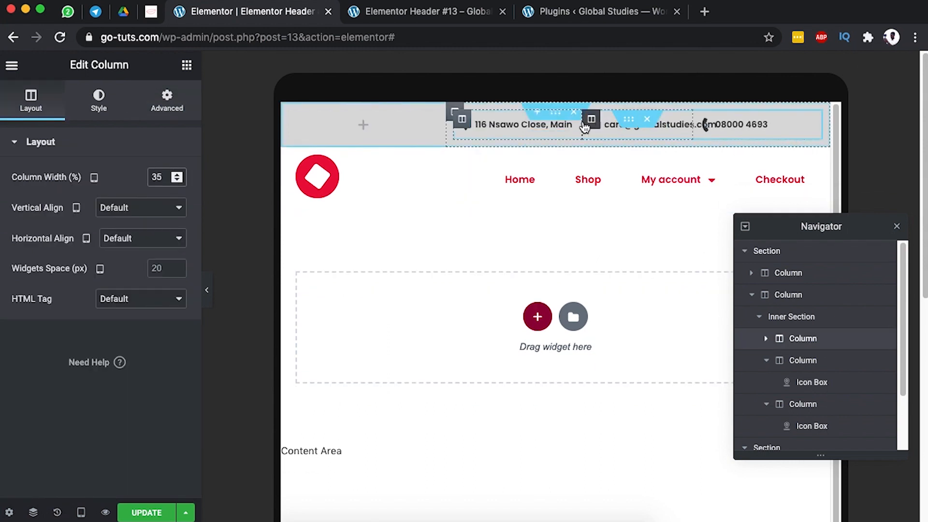
click(591, 120)
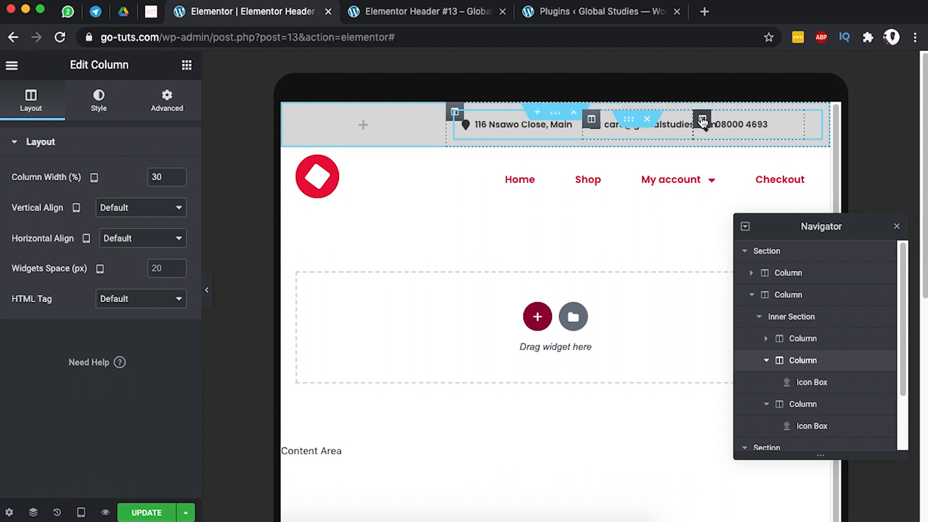
double_click(157, 176)
text(40)
key(BackSpace)
key(BackSpace)
text(35)
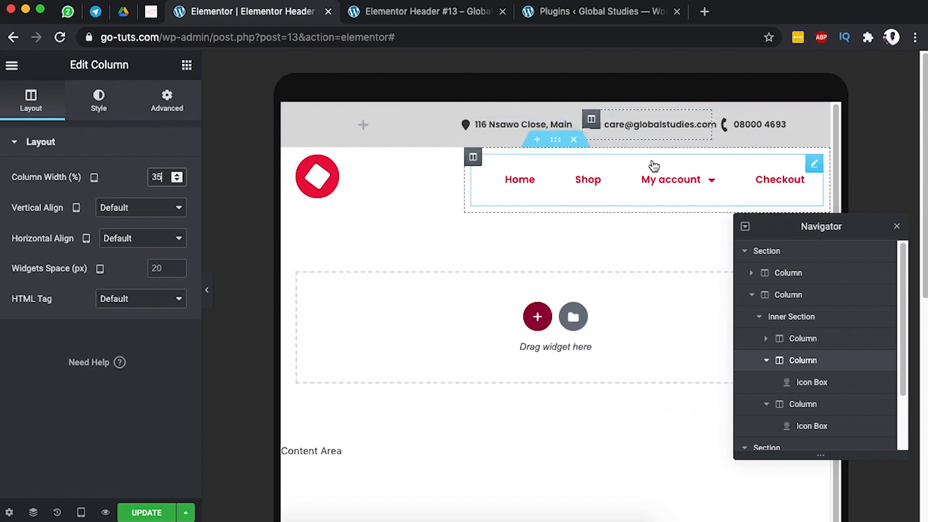
In mobile preview, copy the e-mail icon box and paste its style onto the phone box.
click(83, 512)
click(79, 476)
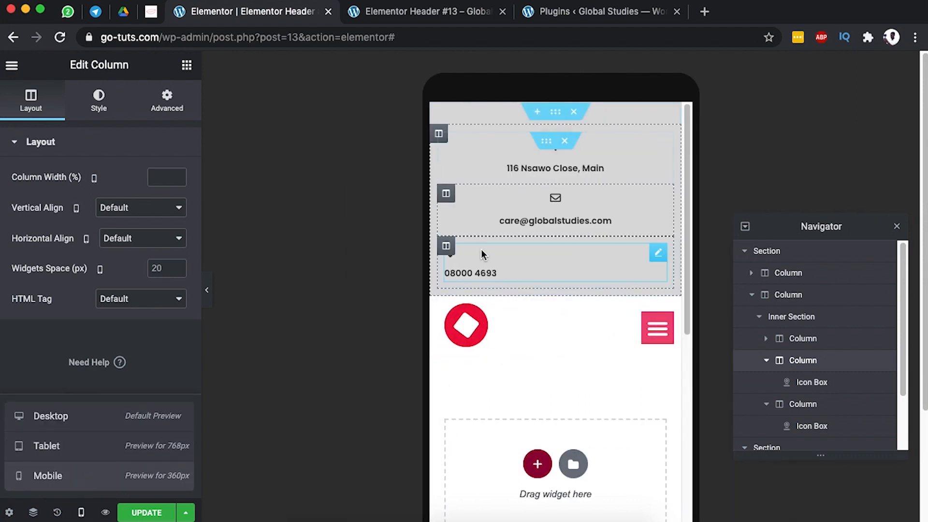
click(658, 251)
click(659, 202)
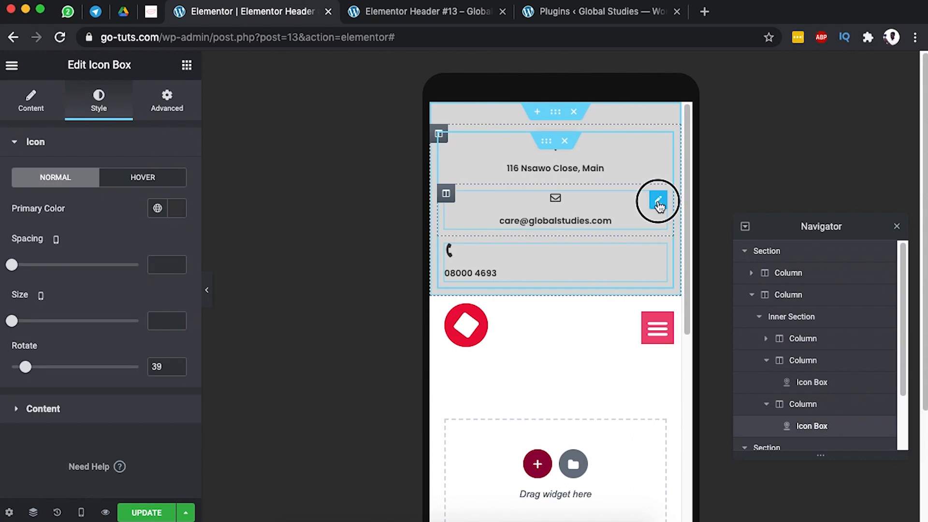
right_click(659, 206)
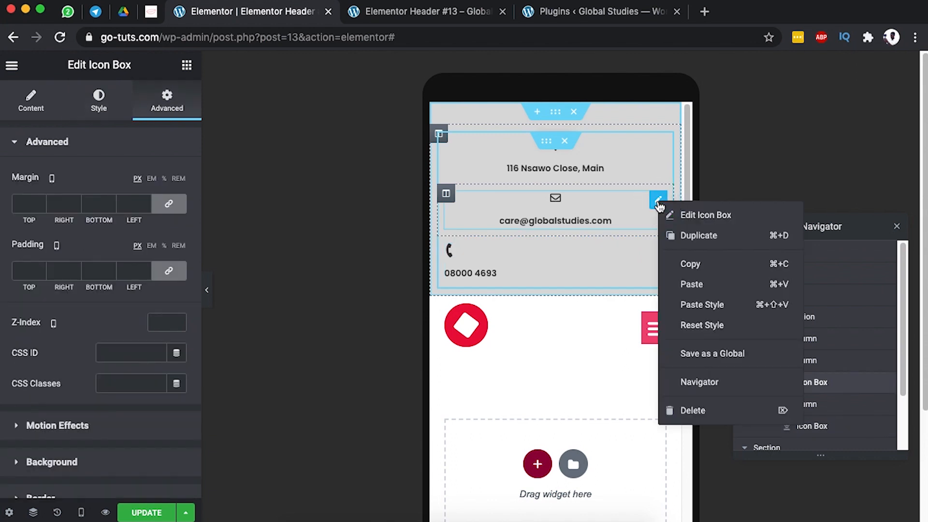
click(684, 262)
right_click(660, 261)
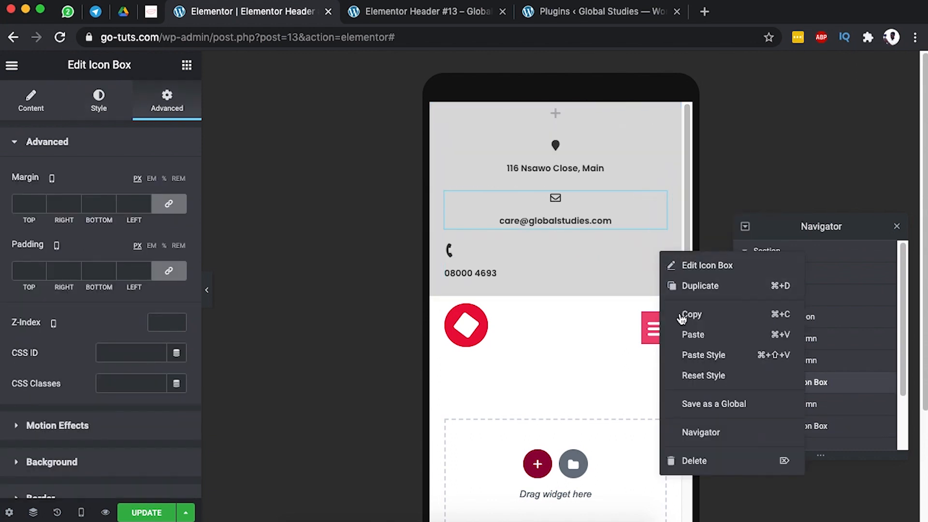
click(701, 354)
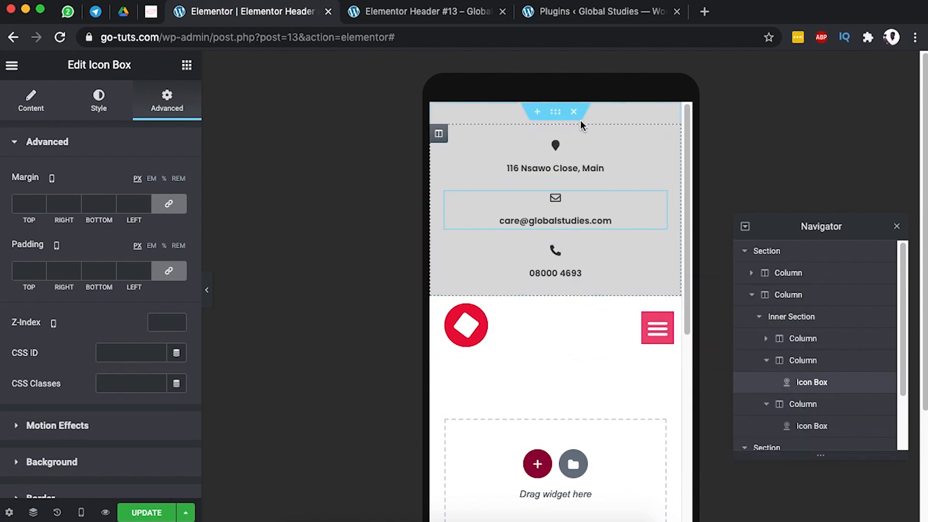
Switch the preview through tablet back to desktop width.
click(81, 512)
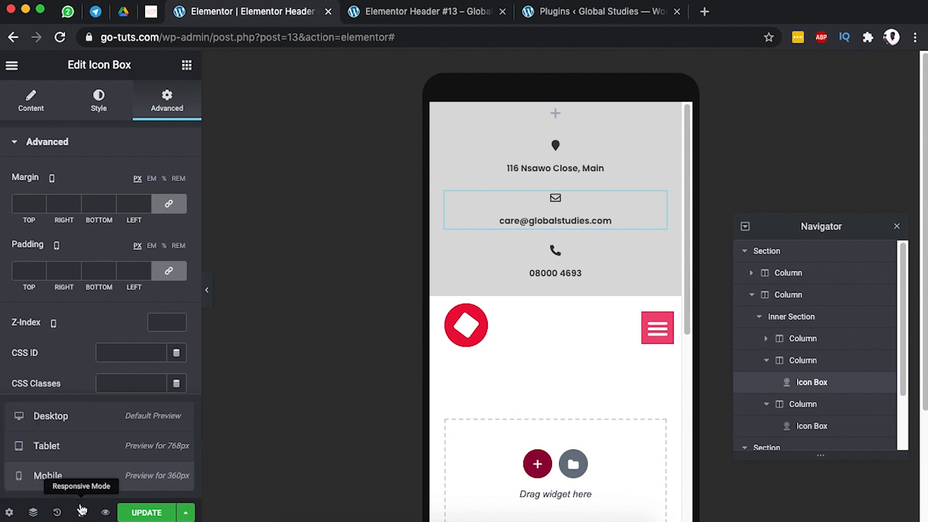
click(94, 453)
click(82, 513)
click(81, 511)
click(68, 417)
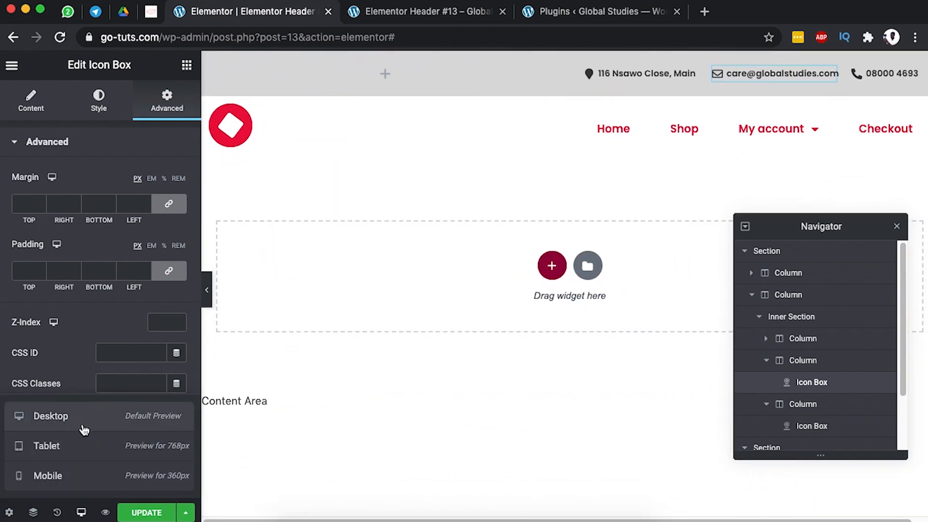
Turn on Hide On Tablet and Hide On Mobile for the top bar section again.
click(570, 61)
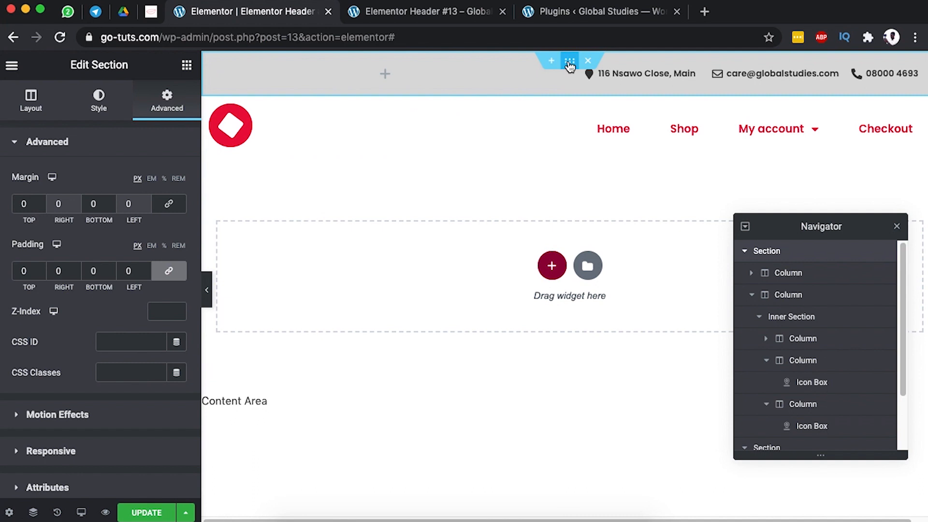
scroll(48, 450, down, 1)
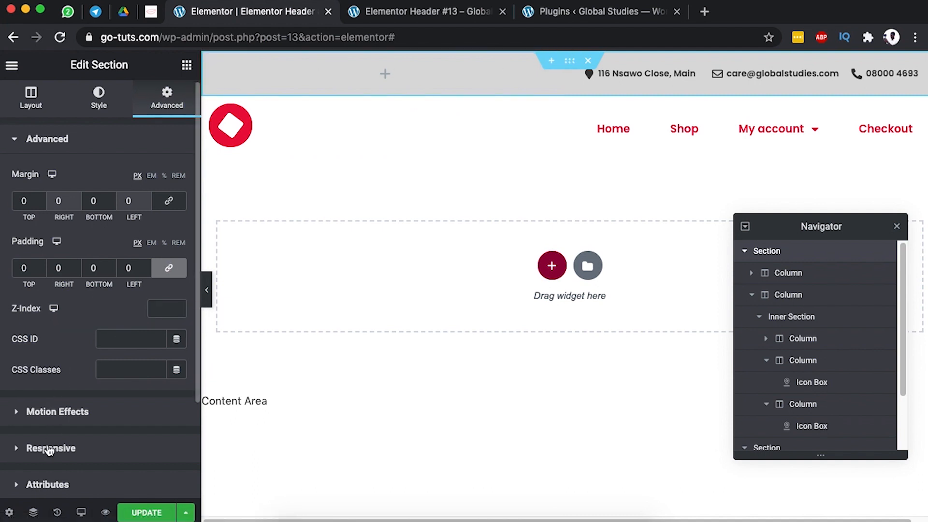
click(49, 448)
click(166, 400)
click(175, 424)
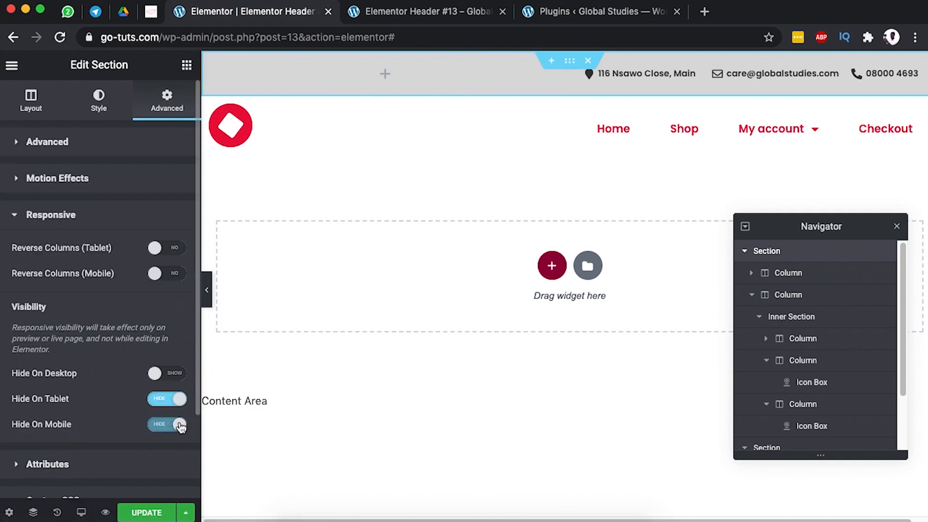
Check the hidden top bar in mobile and tablet previews, then return to desktop.
click(81, 513)
click(90, 476)
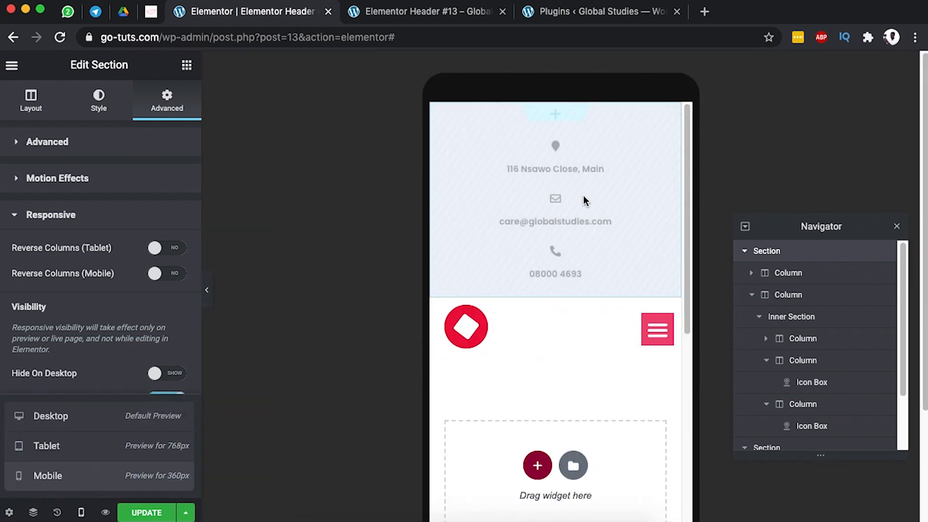
click(110, 441)
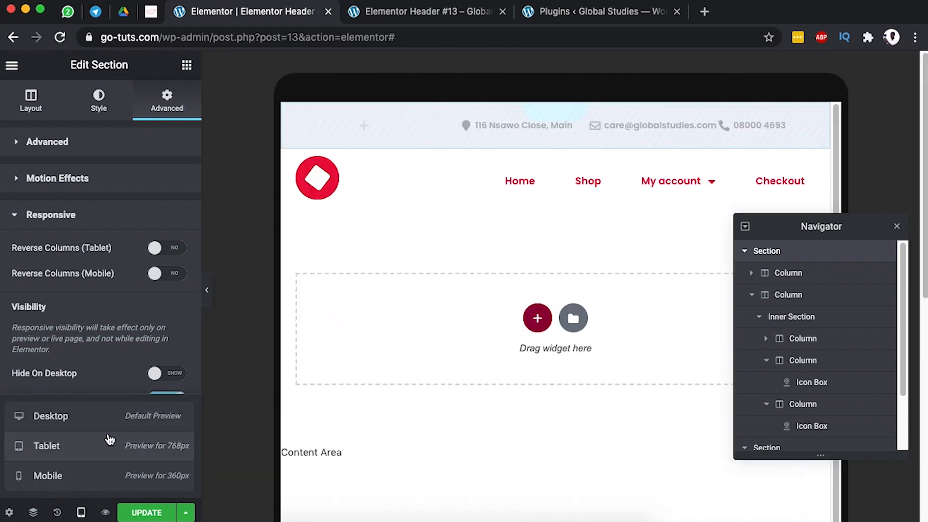
click(93, 419)
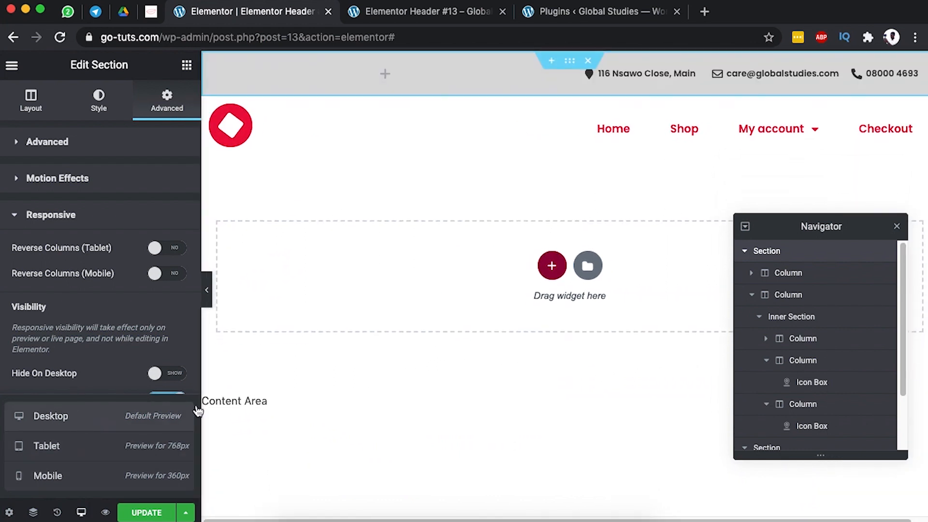
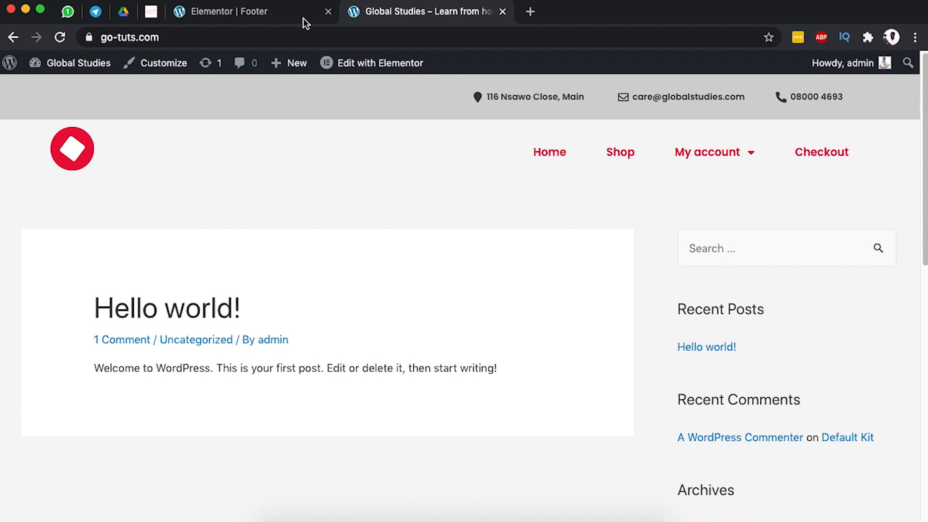
Open Elementor Header #13 from the Theme Builder's Header templates for editing.
click(263, 14)
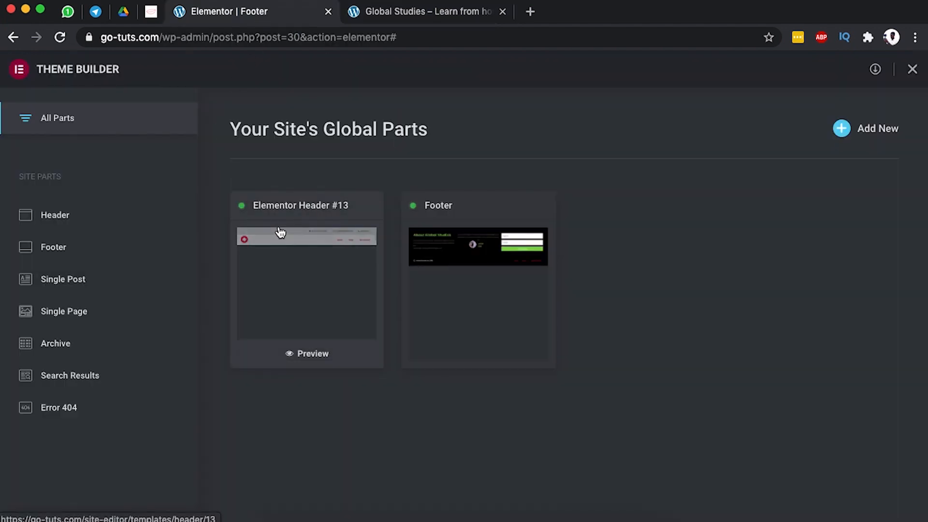
click(308, 241)
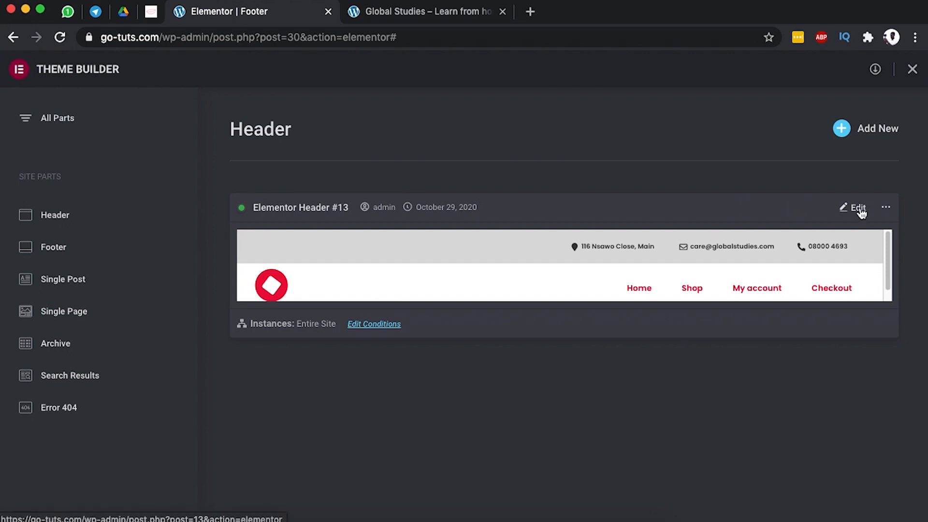
click(859, 208)
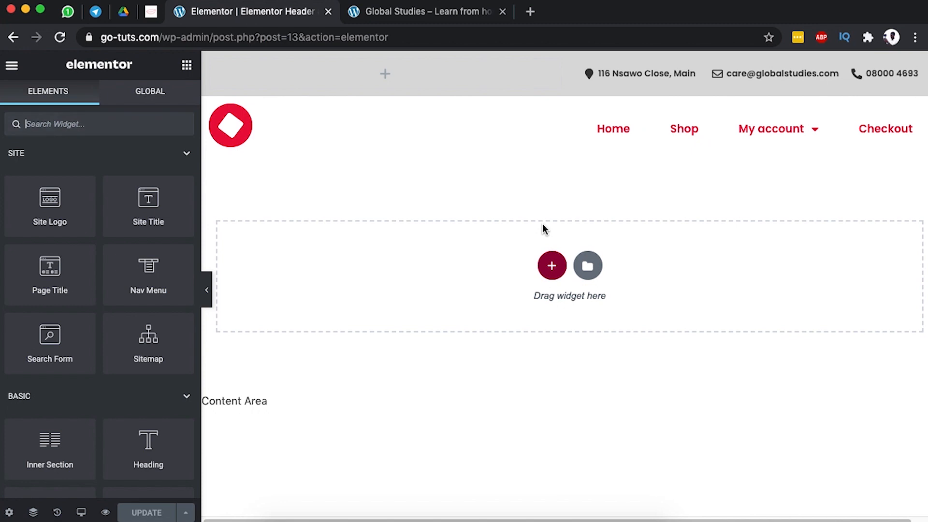
Open the red logo icon's settings and start entering 'home' as its link.
mouse_move(393, 128)
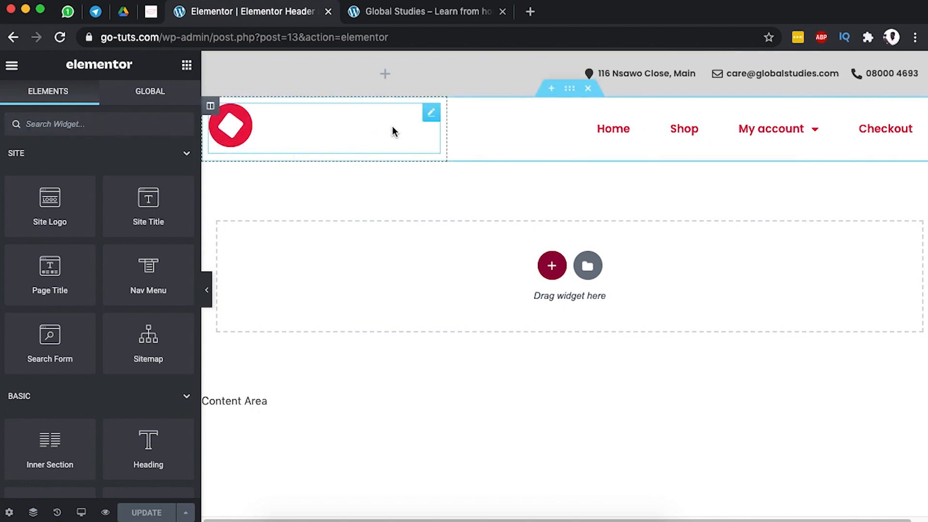
click(431, 114)
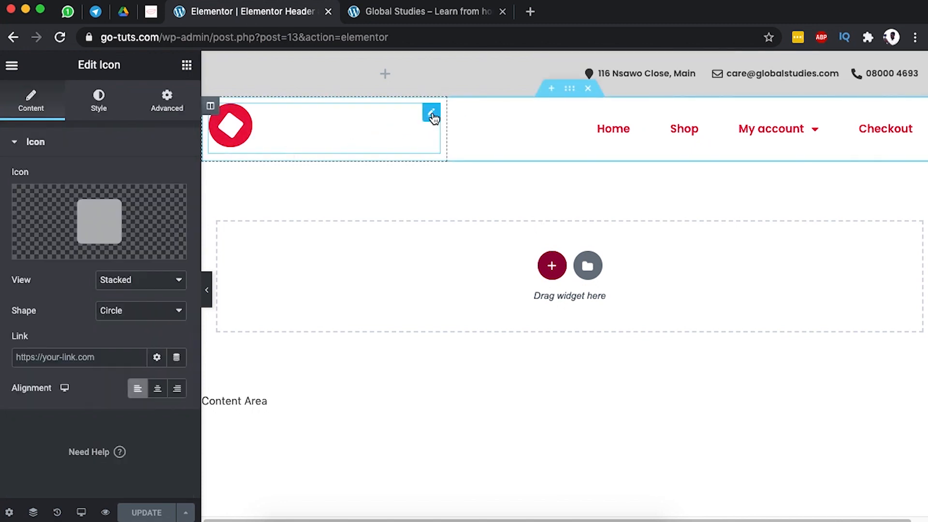
click(38, 358)
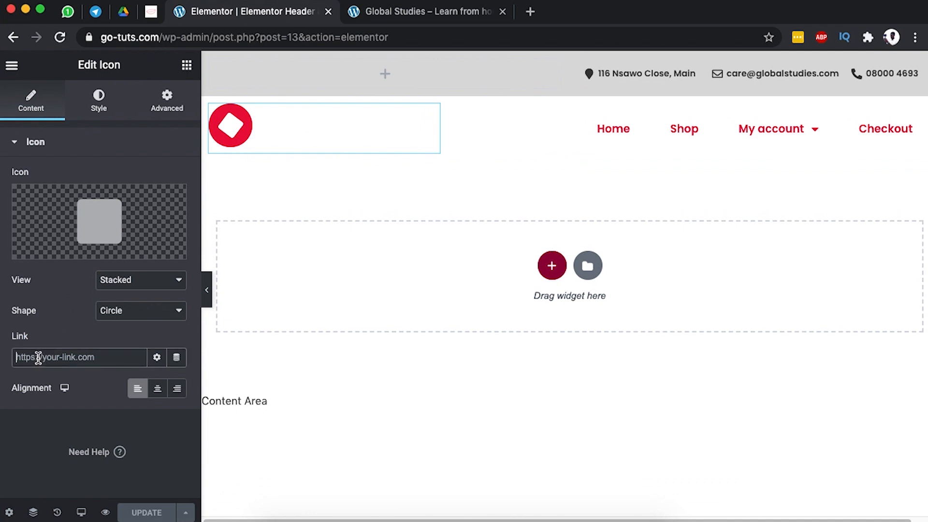
text(h)
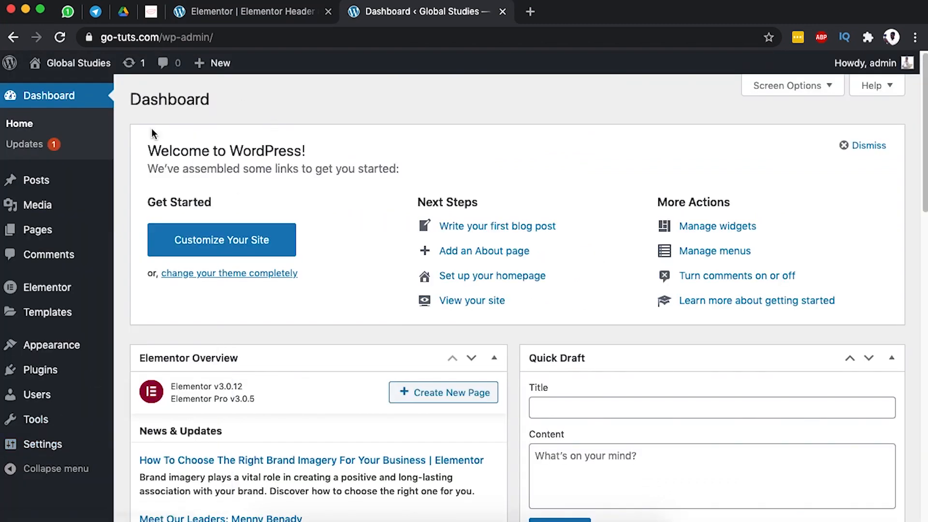
In Reading Settings, set the homepage to the static page 'Home' and save.
mouse_move(34, 452)
click(133, 406)
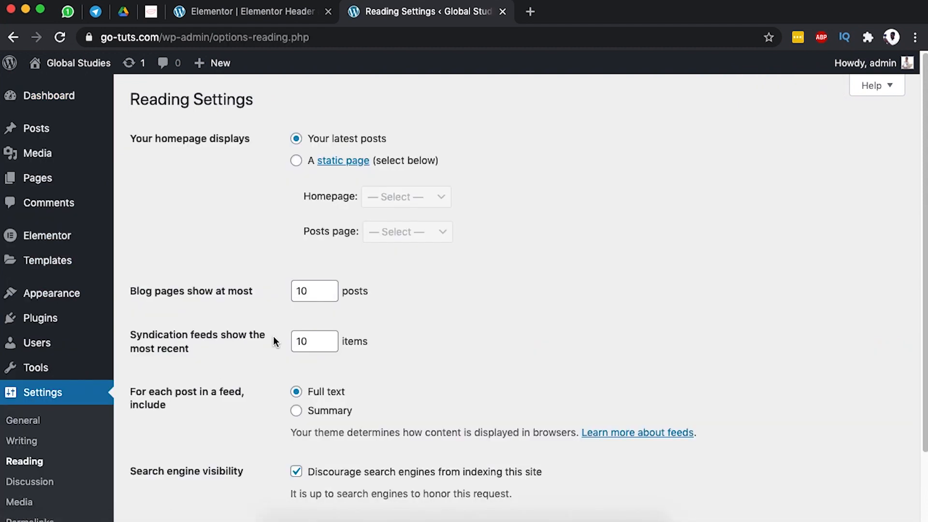
click(297, 161)
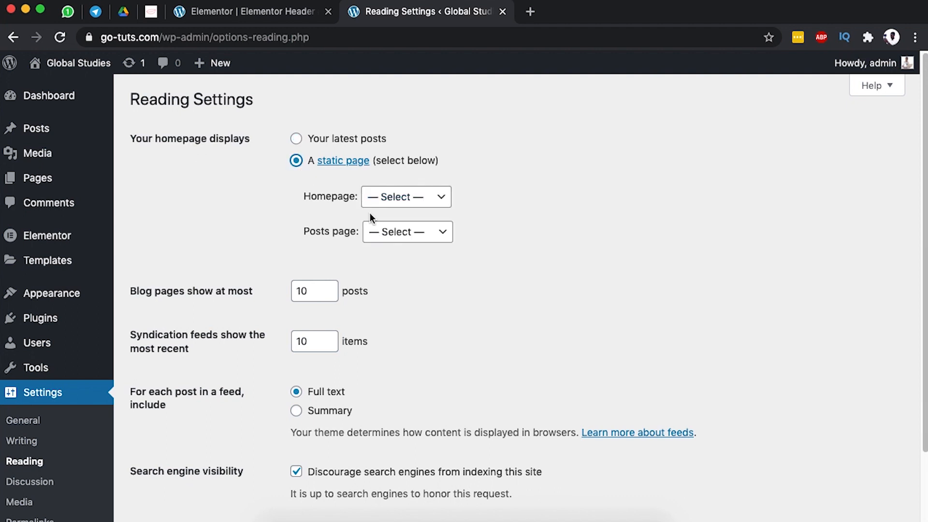
click(415, 197)
click(402, 238)
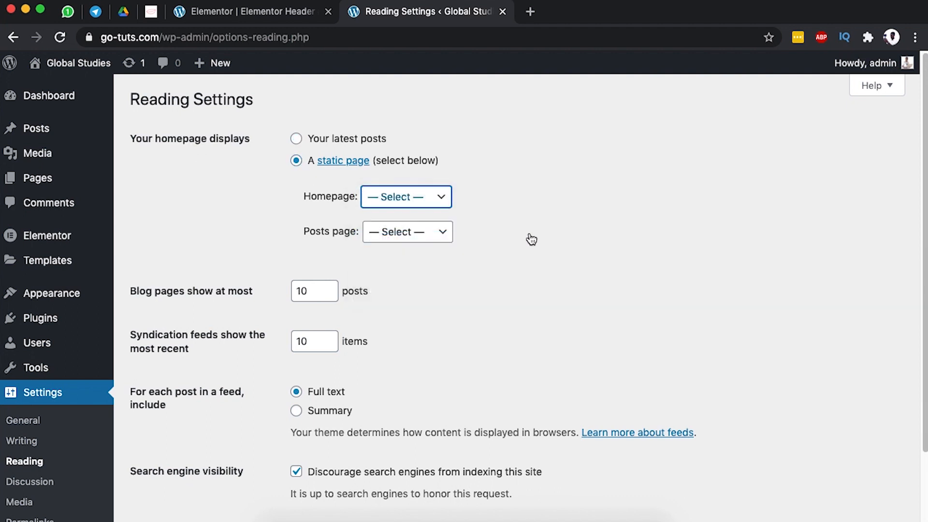
scroll(395, 449, down, 3)
click(167, 459)
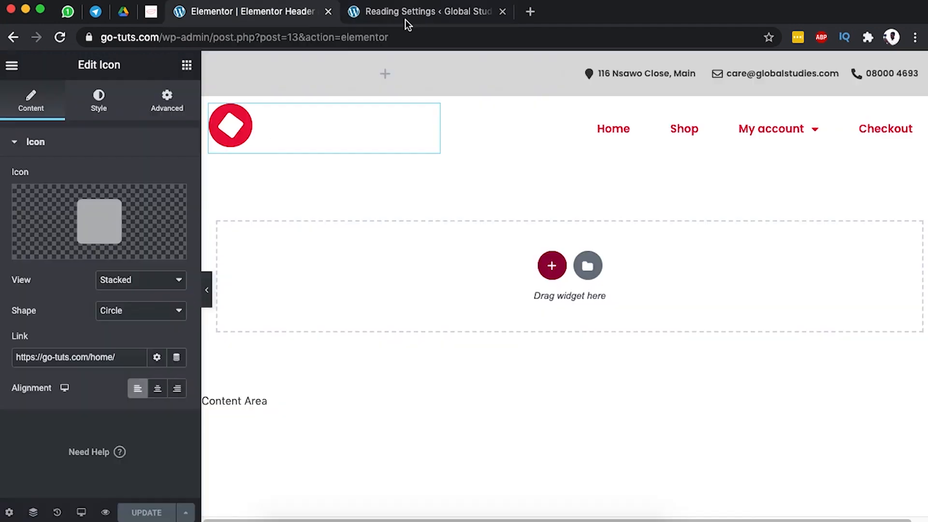
Open the live site in a new tab from the admin bar.
click(405, 19)
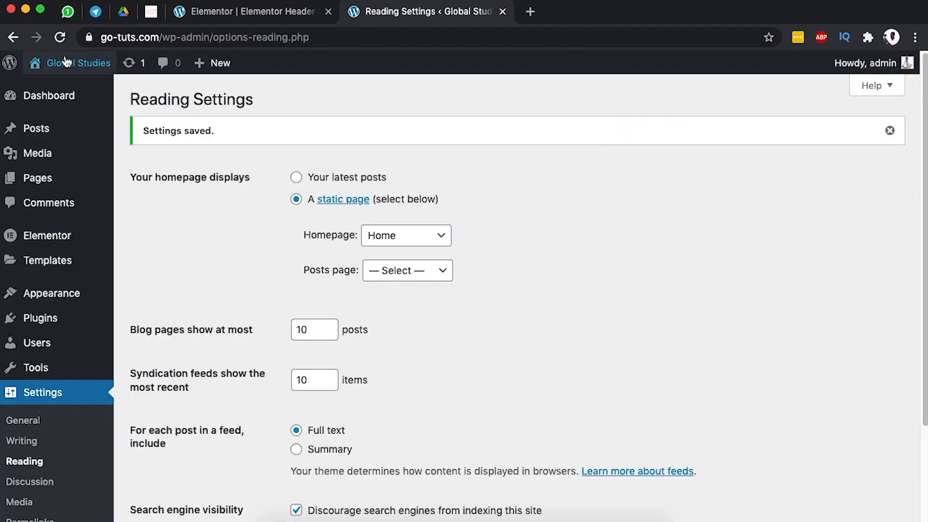
mouse_move(55, 73)
super+click(84, 91)
click(561, 14)
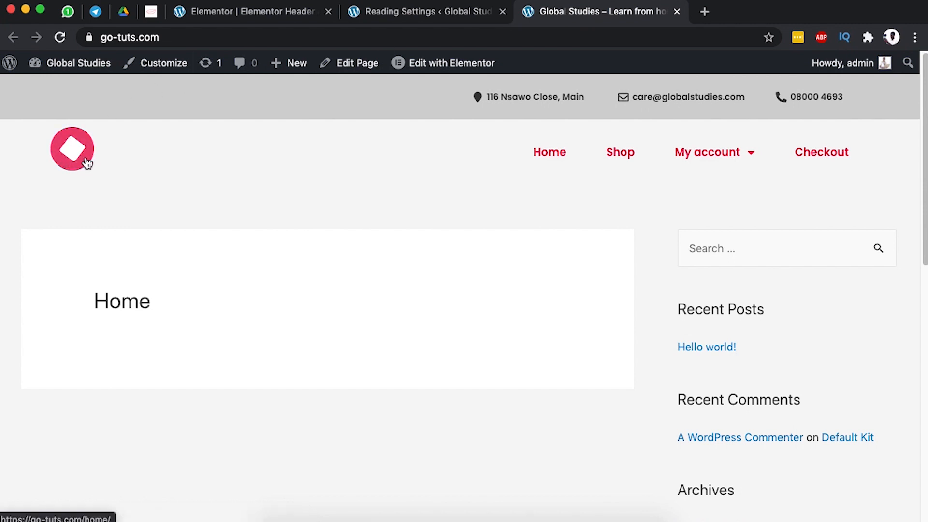
Confirm the logo links to the homepage, then publish the header with an Entire Site condition.
click(69, 149)
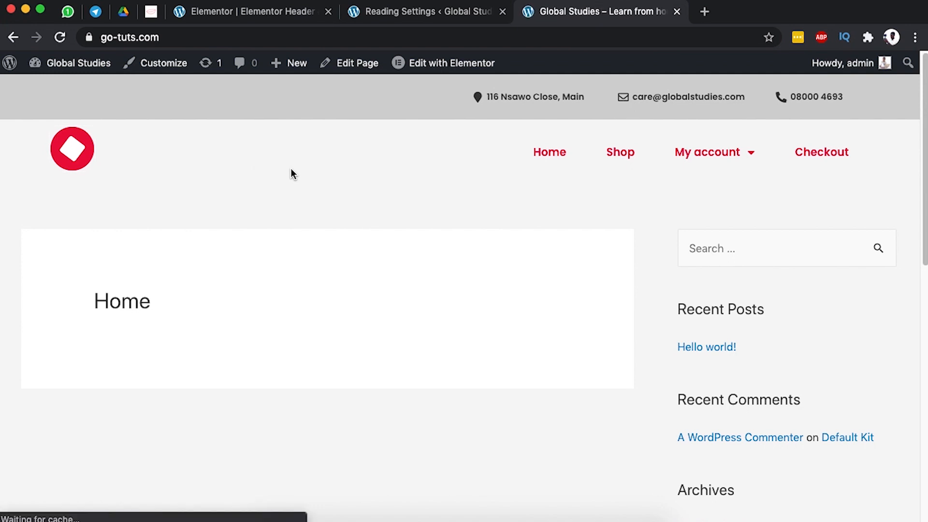
click(76, 152)
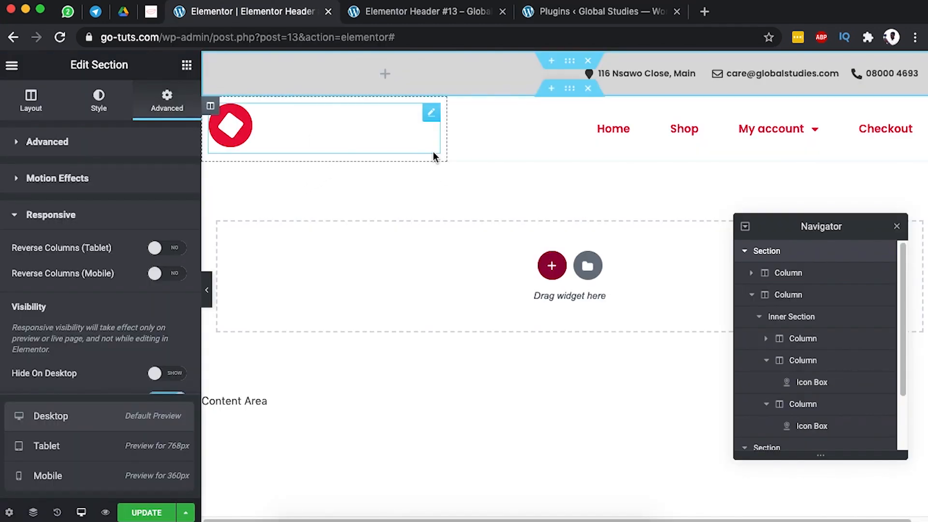
click(143, 514)
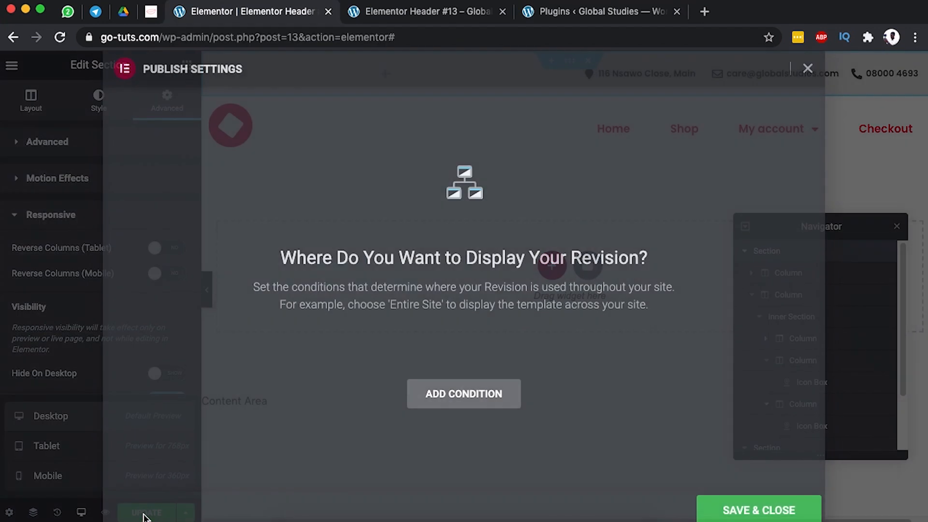
click(433, 400)
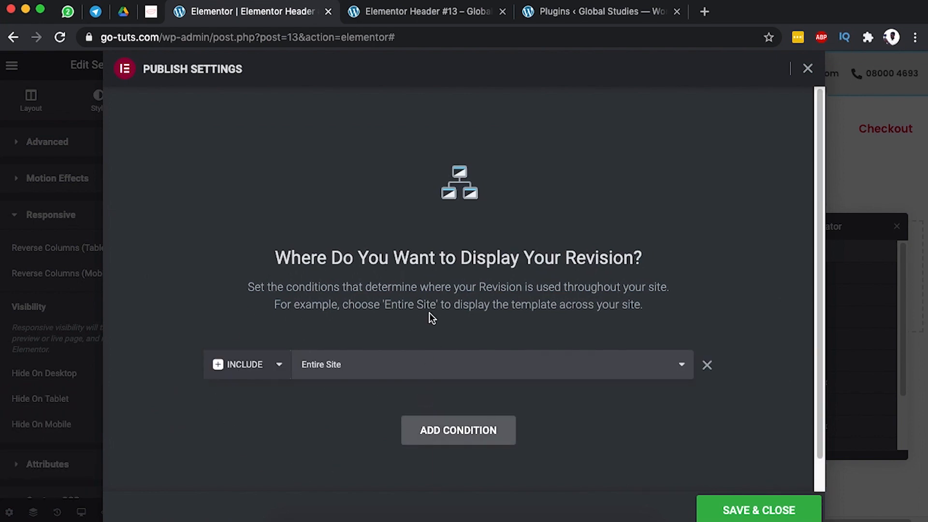
click(732, 507)
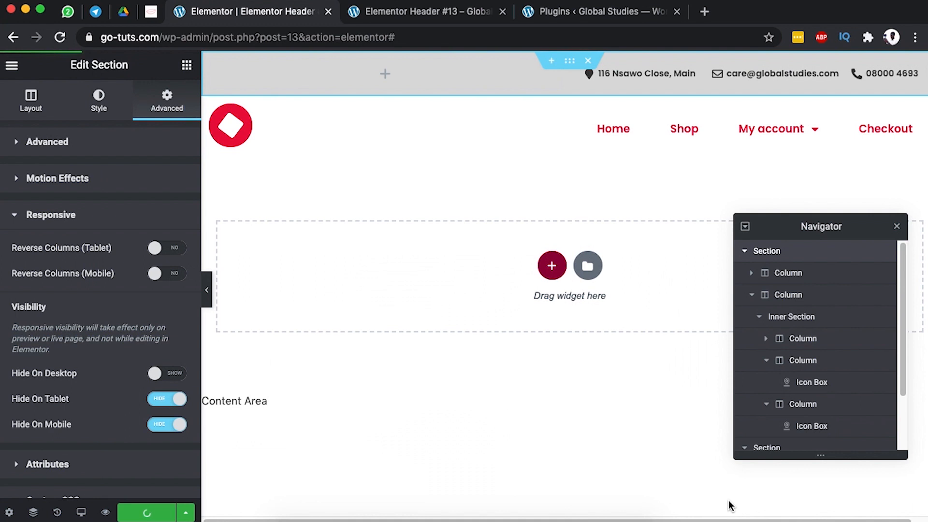
Preview the published header, then go back to the Theme Builder.
click(396, 12)
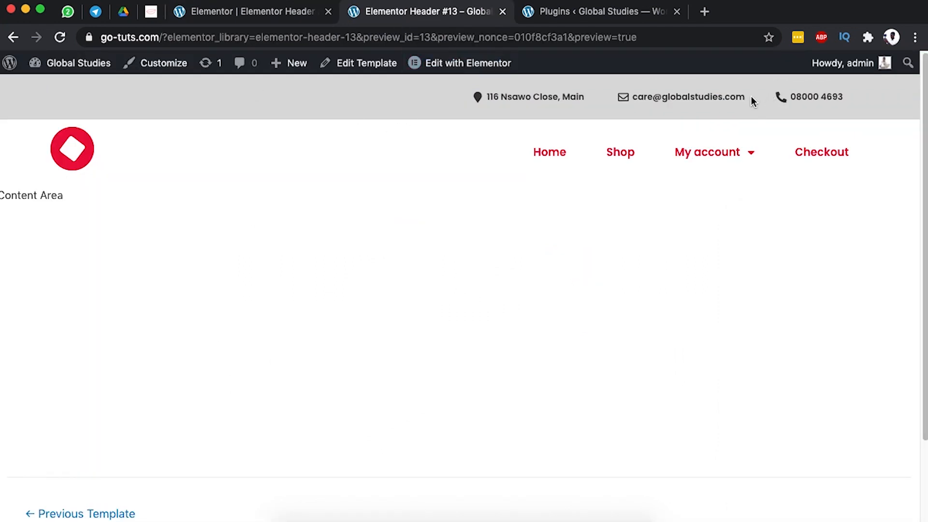
click(266, 10)
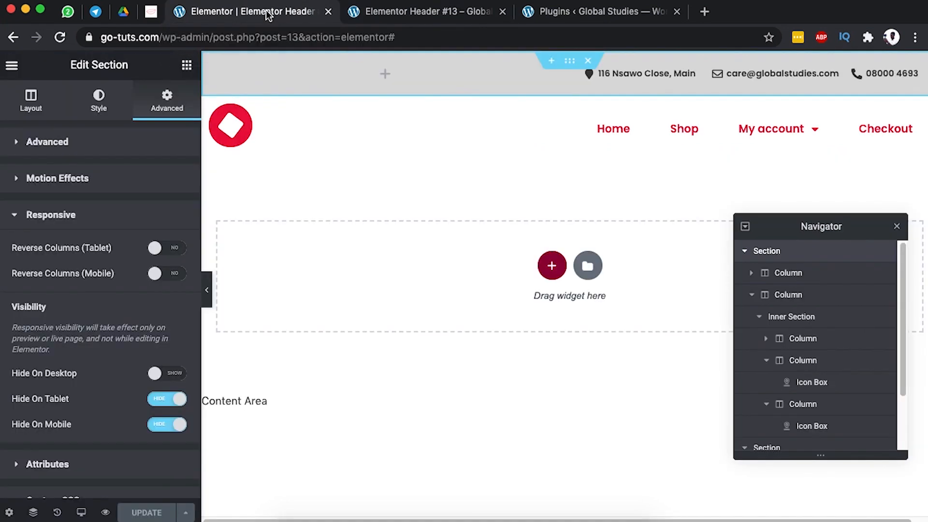
click(12, 65)
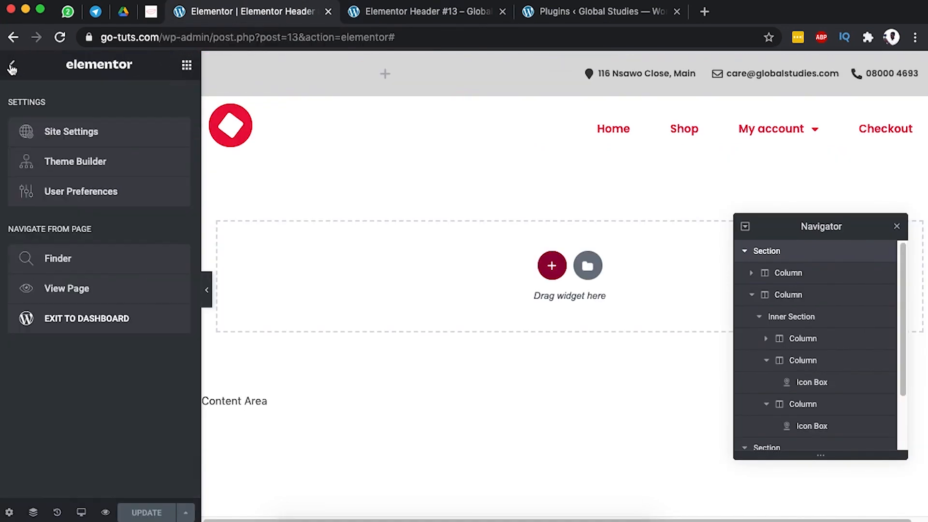
click(67, 162)
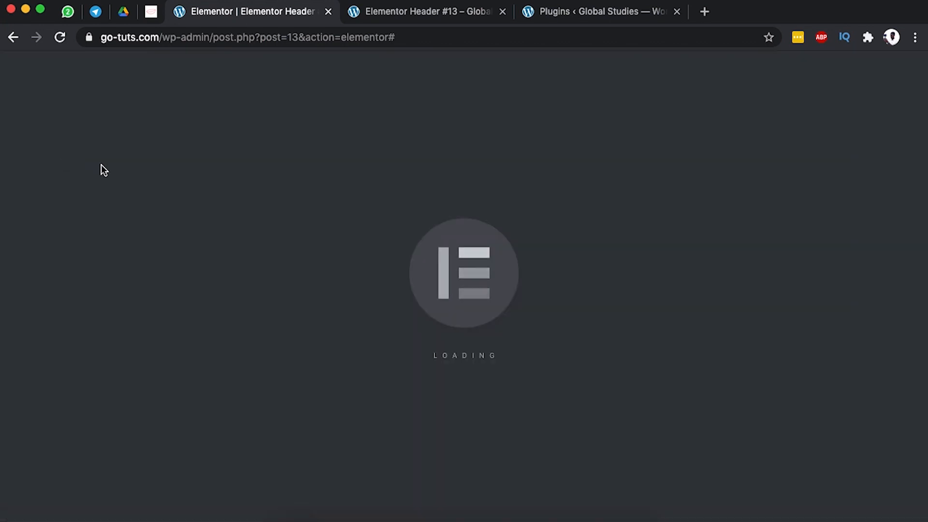